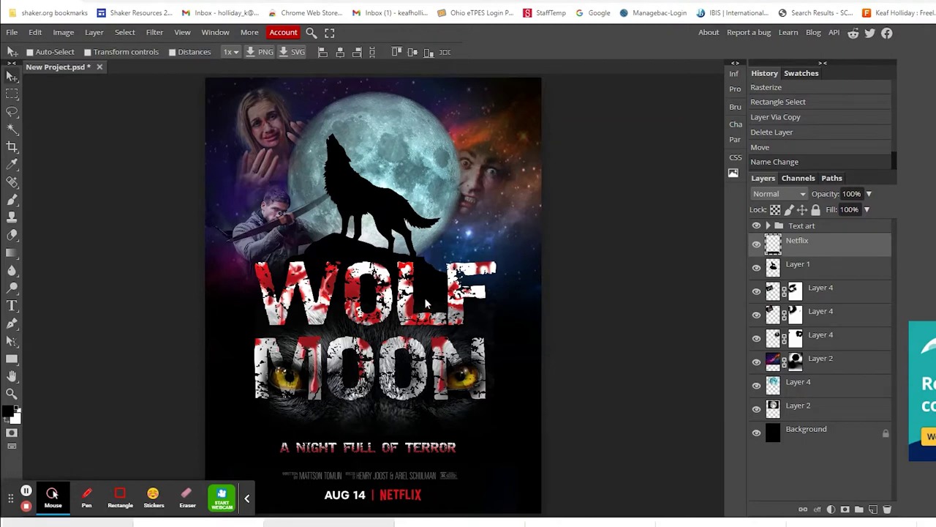
- Zoom in four times on the WOLF MOON title and show the poster full screen
click(13, 392)
click(391, 326)
click(392, 327)
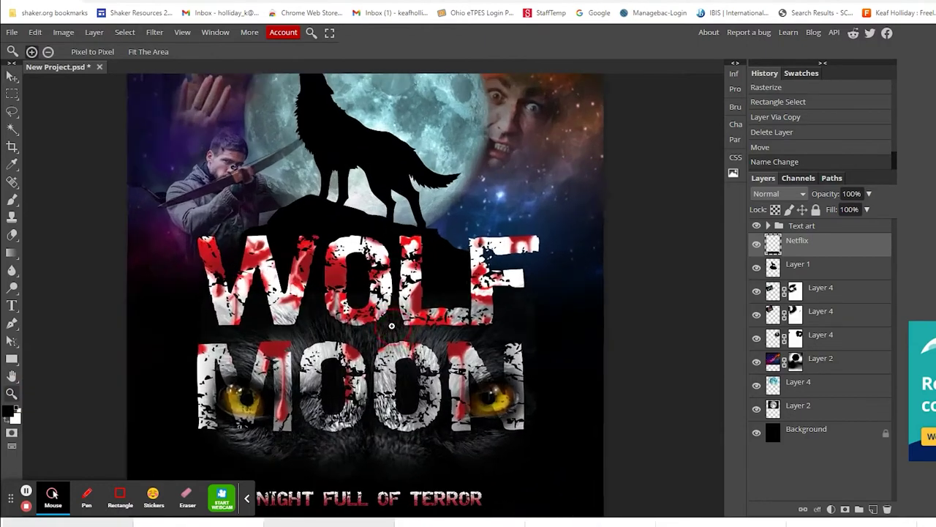
click(391, 327)
click(391, 326)
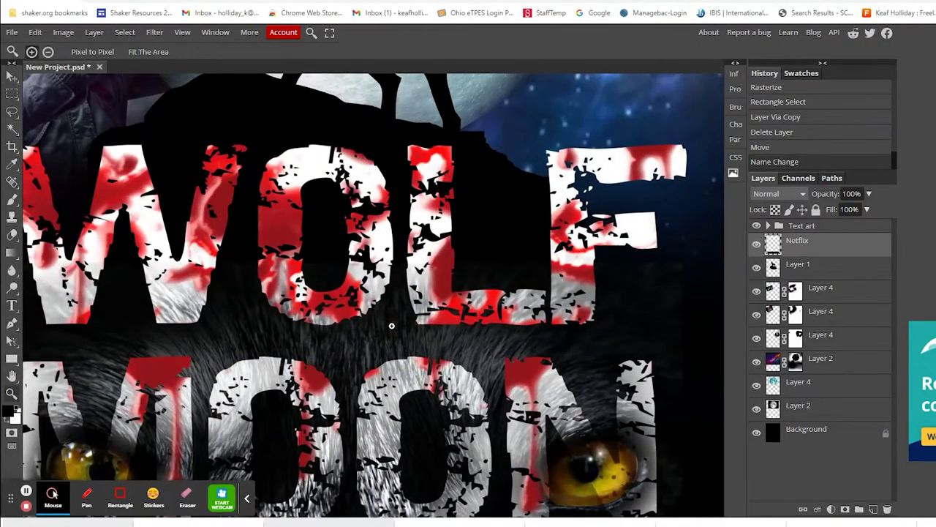
key(f)
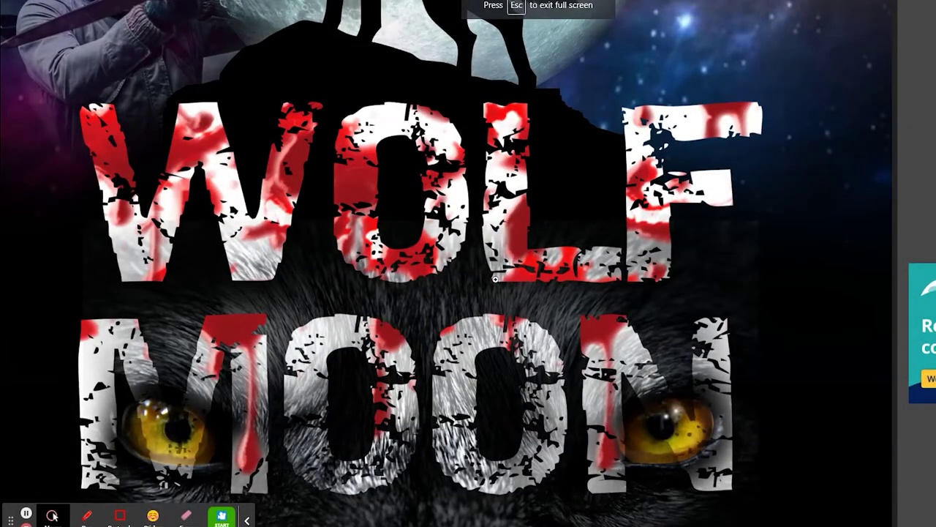
- Pan across the full-screen poster from the title to the AUG 14 NETFLIX credits and back to the top
click(435, 278)
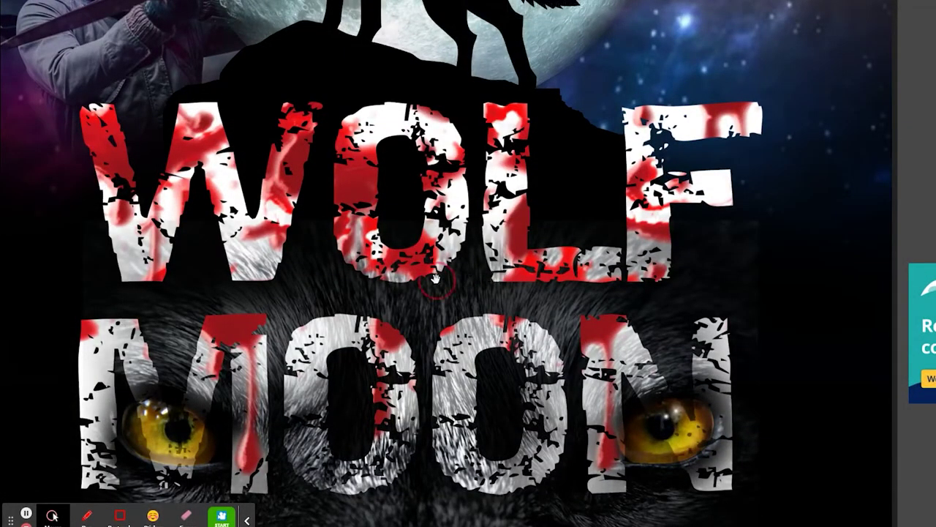
drag(435, 279, 463, 195)
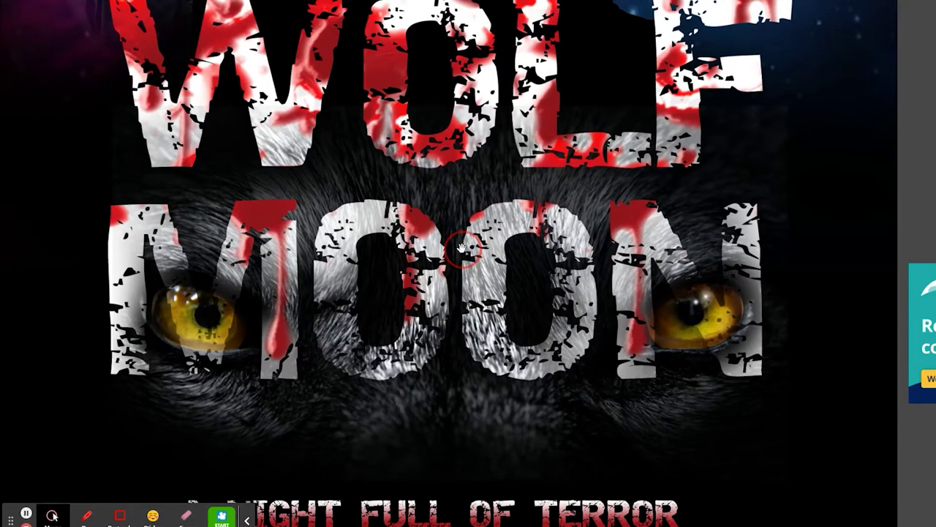
drag(462, 249, 472, 170)
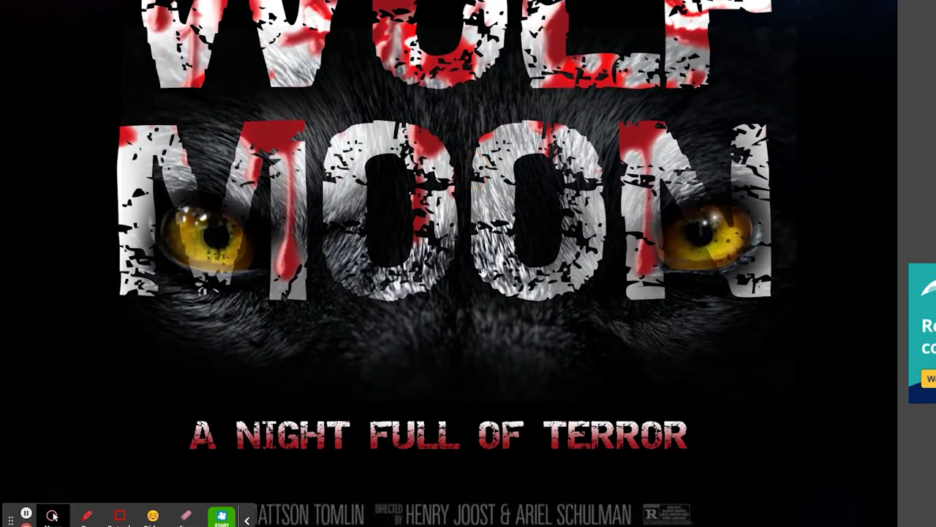
drag(482, 272, 469, 296)
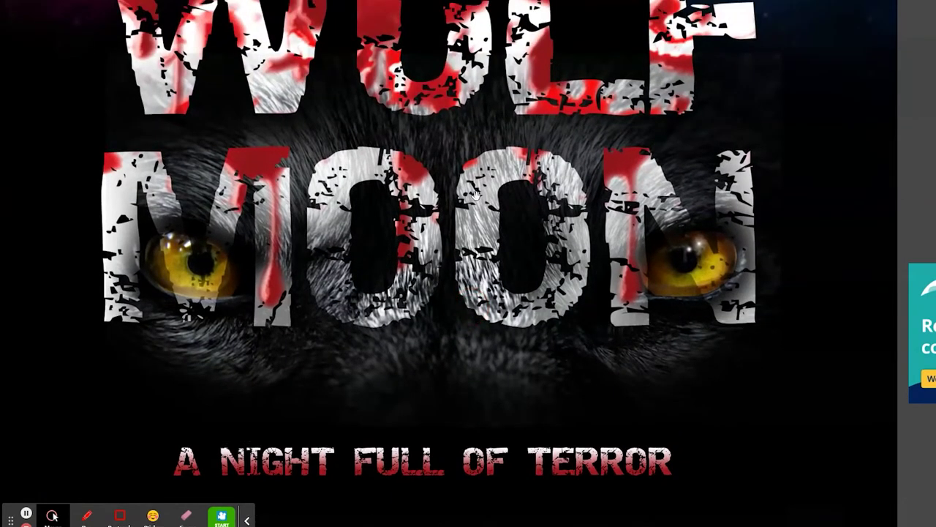
scroll(475, 199, up, 4)
scroll(465, 212, up, 3)
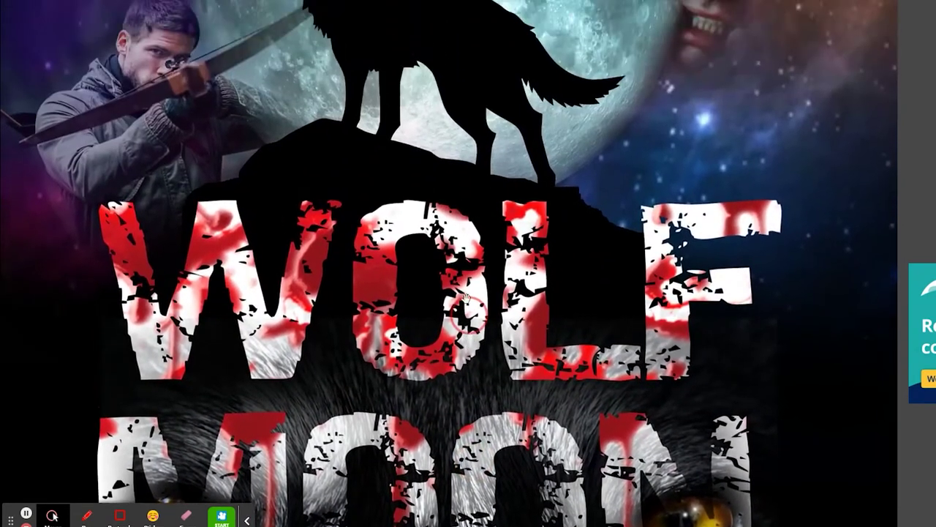
scroll(471, 226, up, 4)
drag(472, 236, 495, 361)
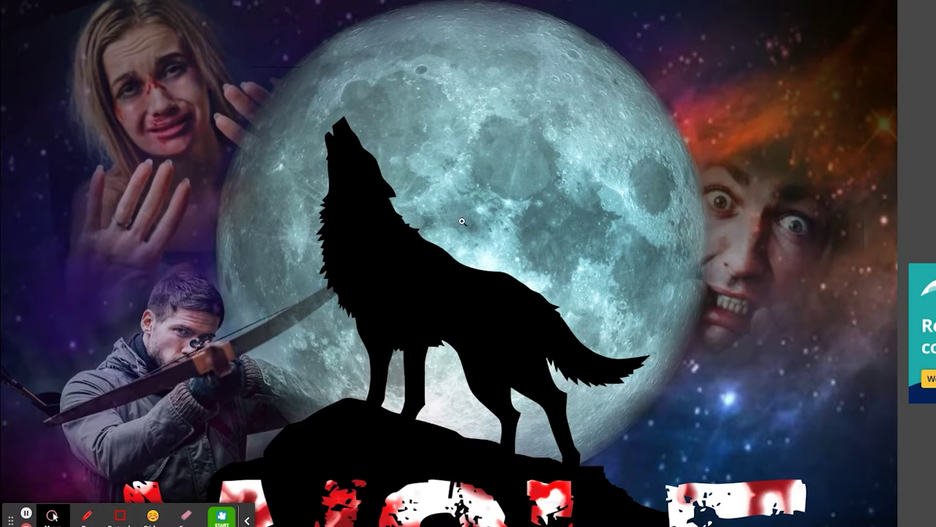
- Exit full screen, fit the whole Wolf Moon poster in the window, and return to the Photopea project
key(F11)
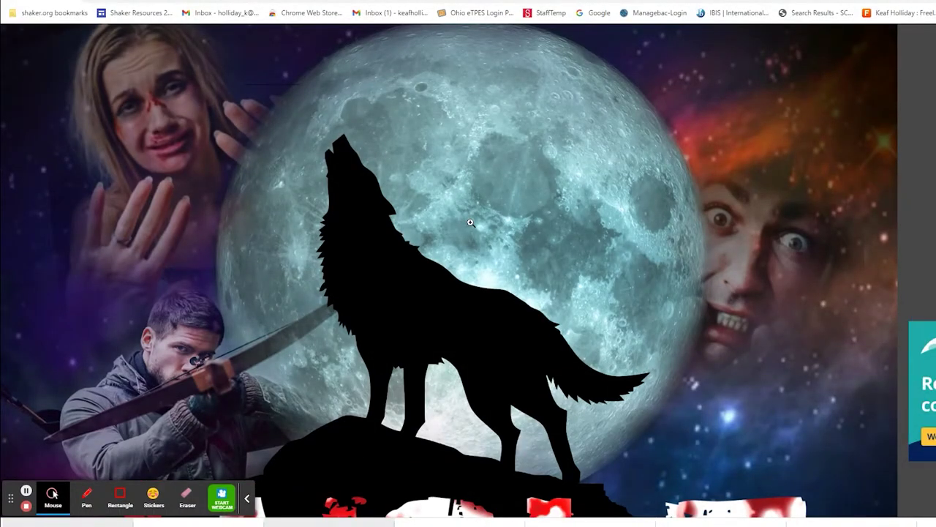
click(470, 222)
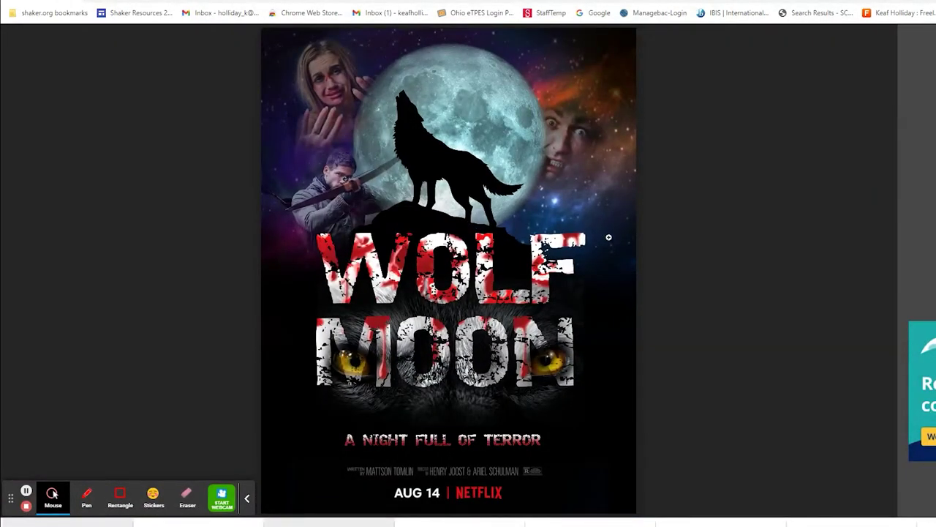
key(ctrl+w)
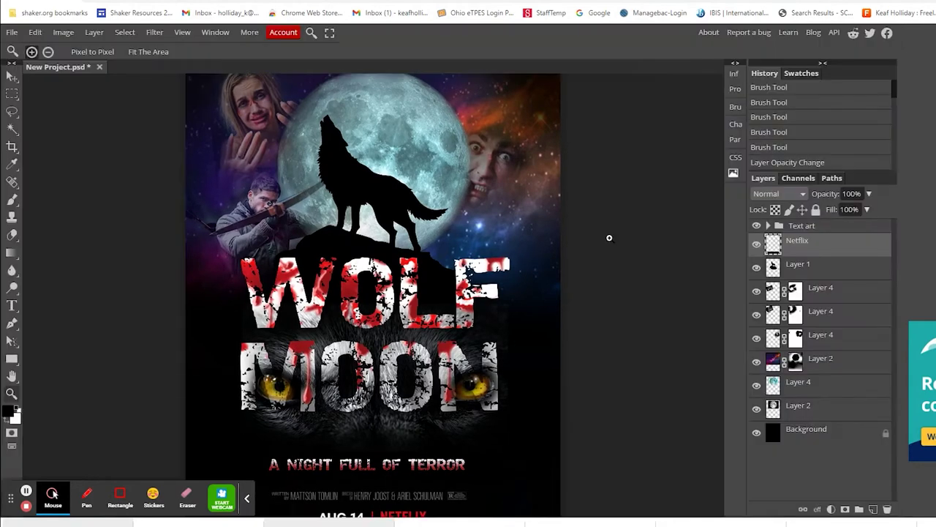
- Create a new Letter-size document, 8.50 × 11.00 in at 300 DPI, keeping inches as the unit
click(11, 33)
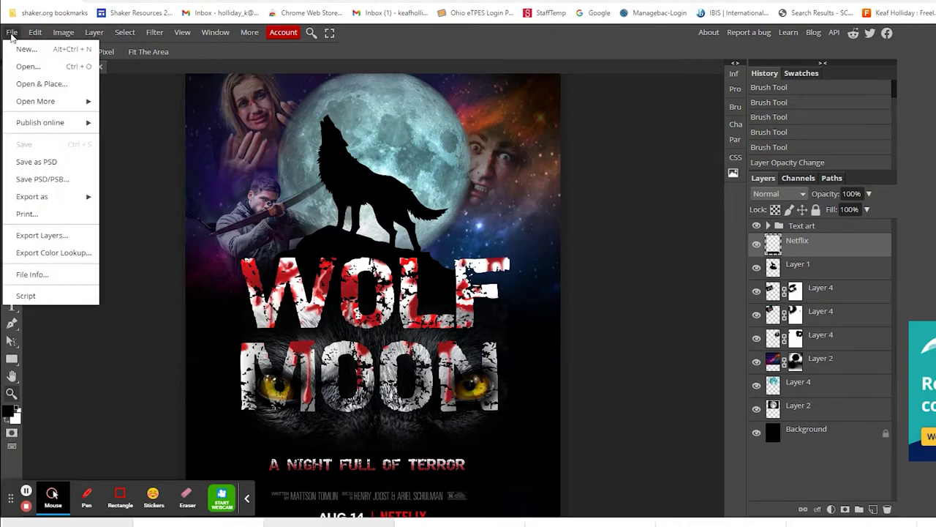
click(25, 50)
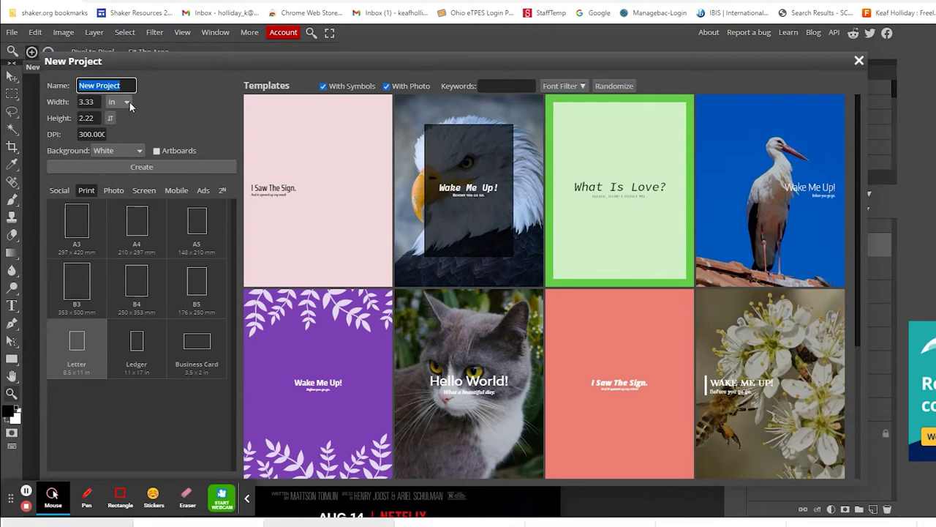
click(89, 361)
click(126, 103)
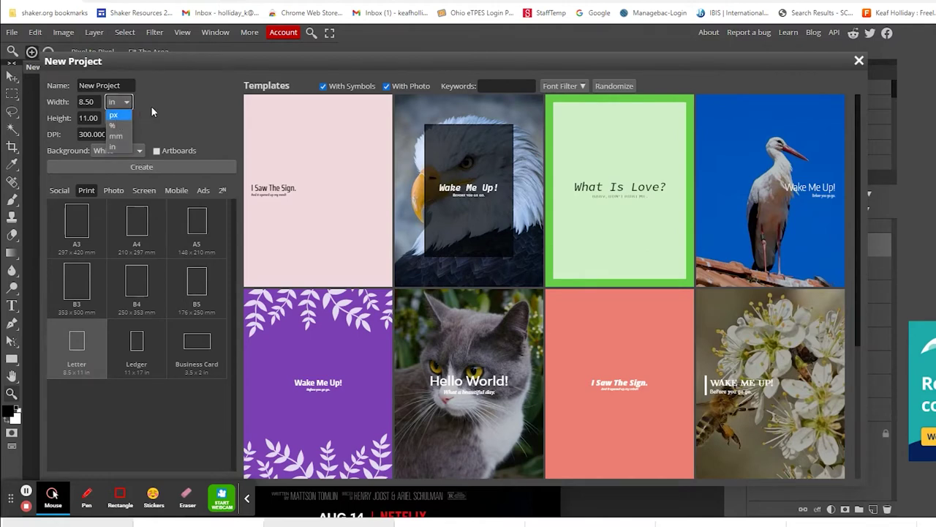
click(155, 104)
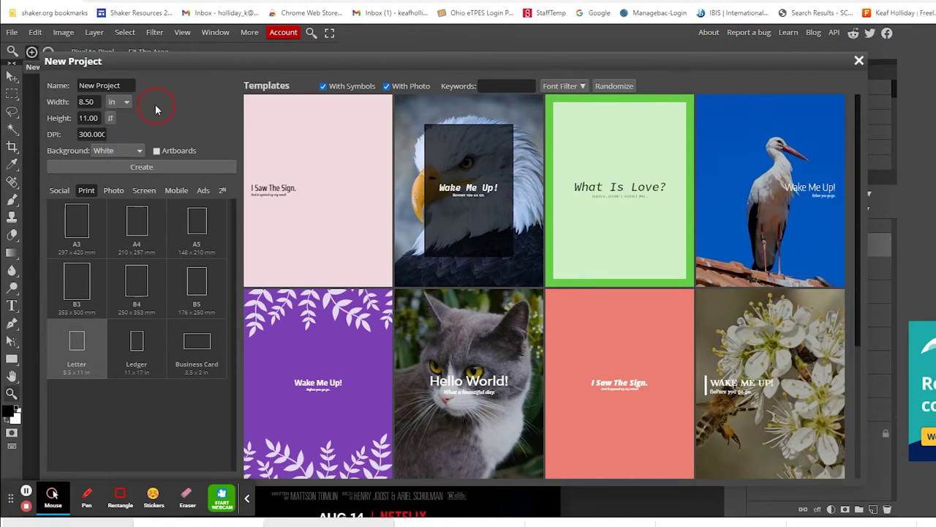
click(136, 166)
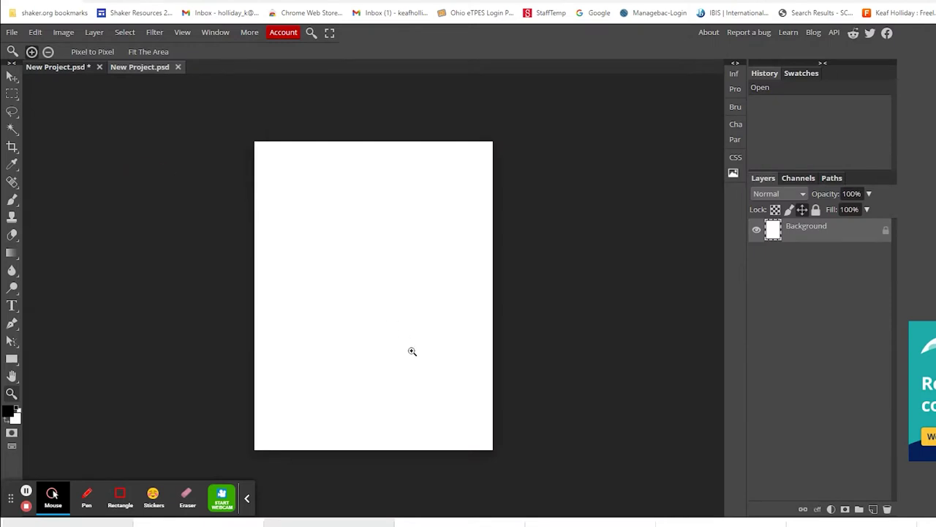
- Zoom in on the new page, invert its background to solid black, and go to the Drive MOVIE POSTER folder
click(248, 501)
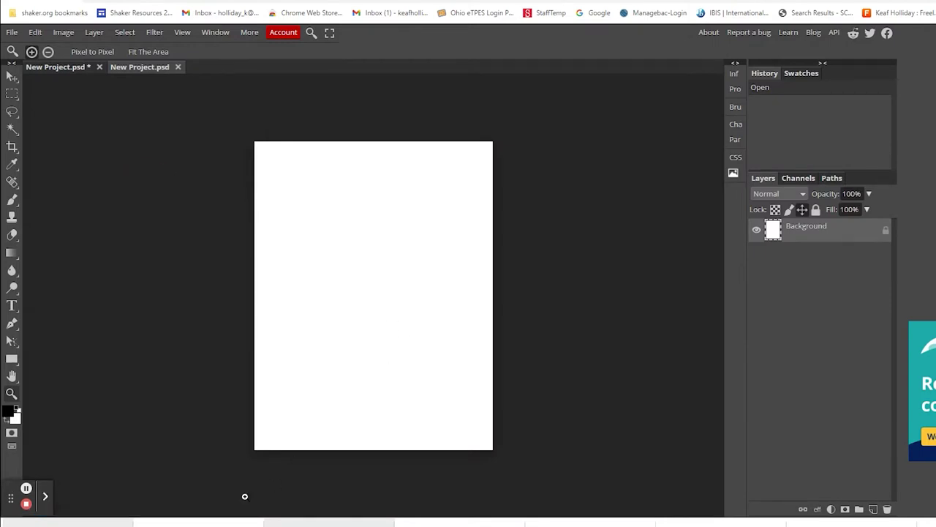
click(401, 249)
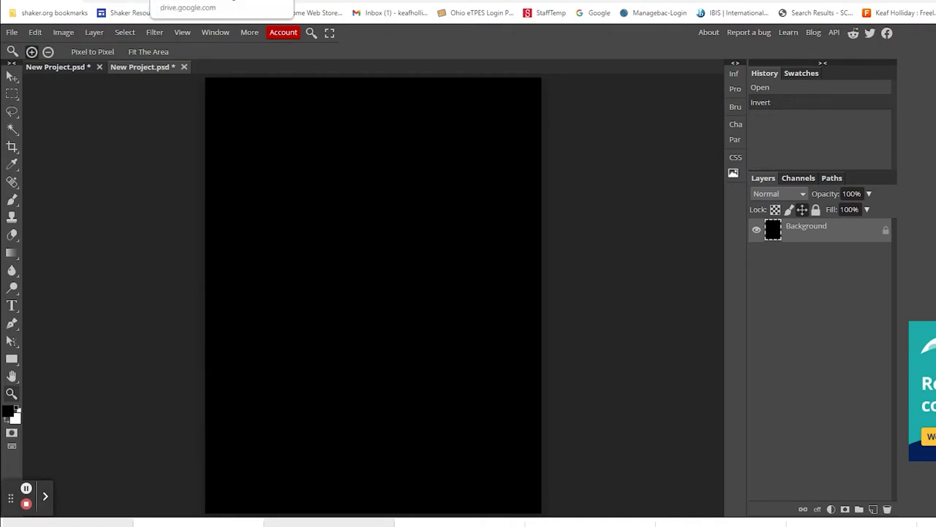
click(141, 13)
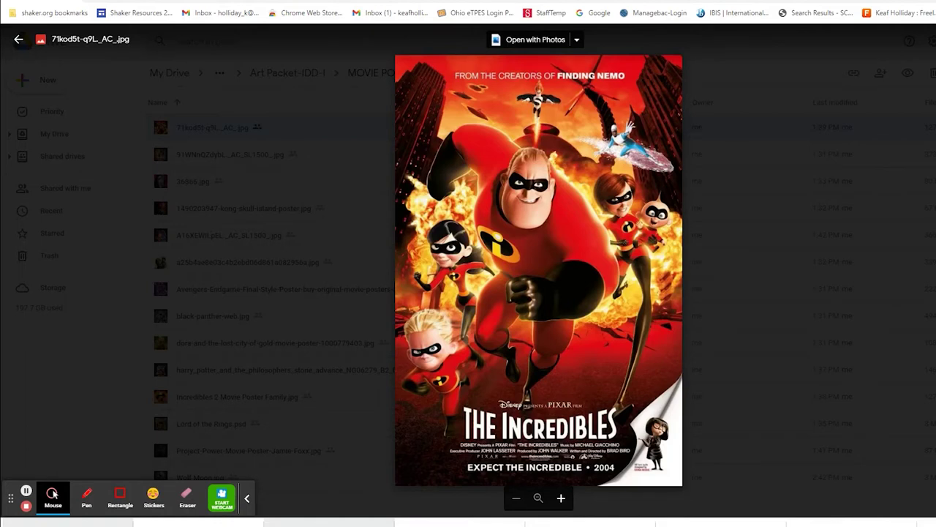
key(Right)
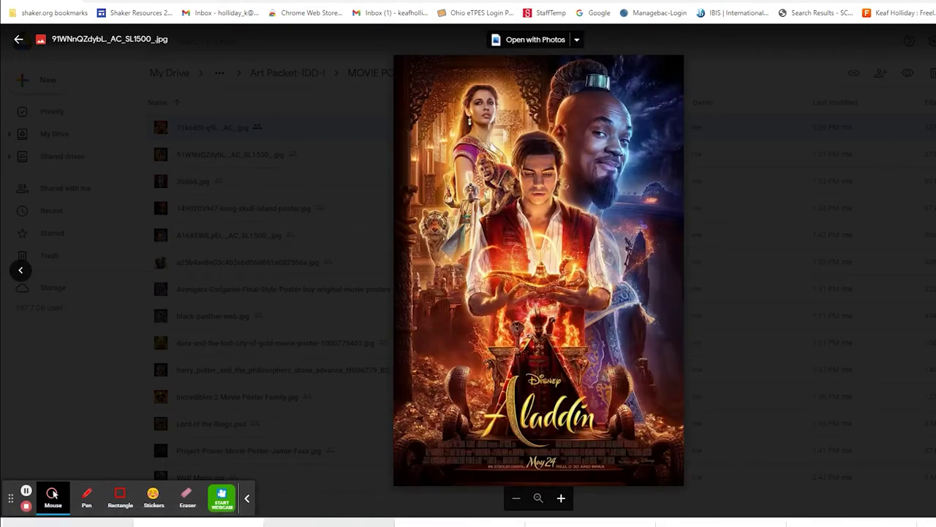
key(Right)
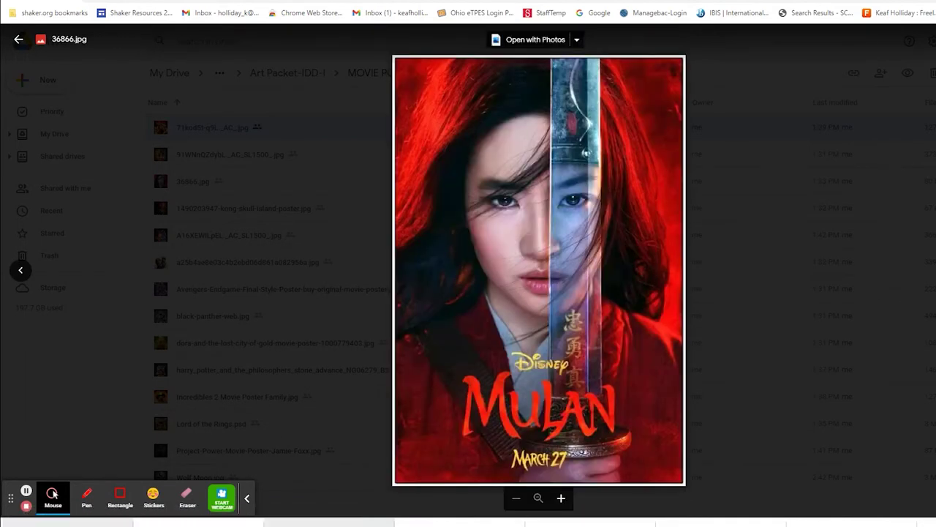
key(Right)
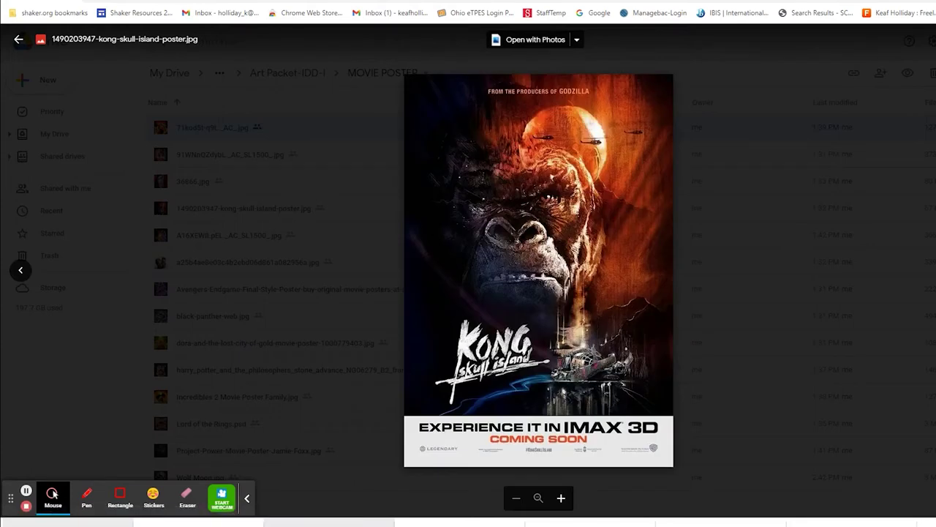
key(Right)
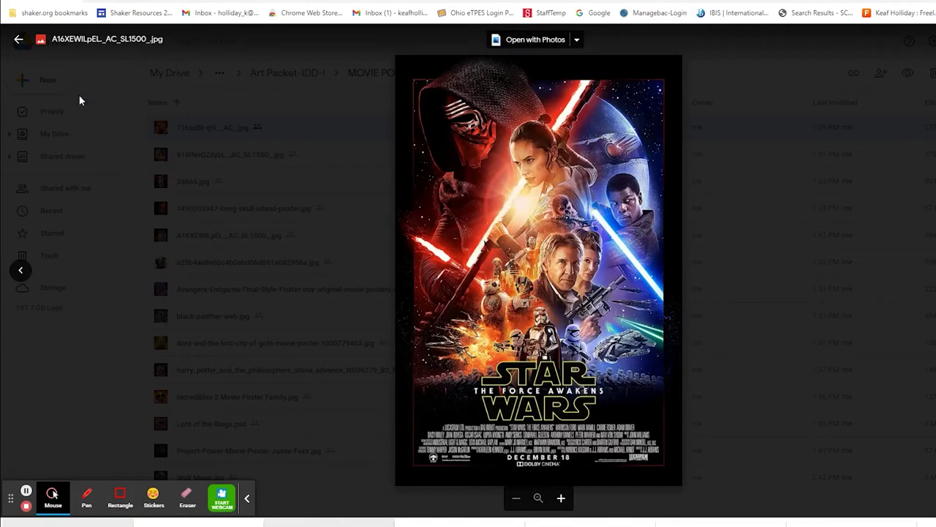
click(18, 42)
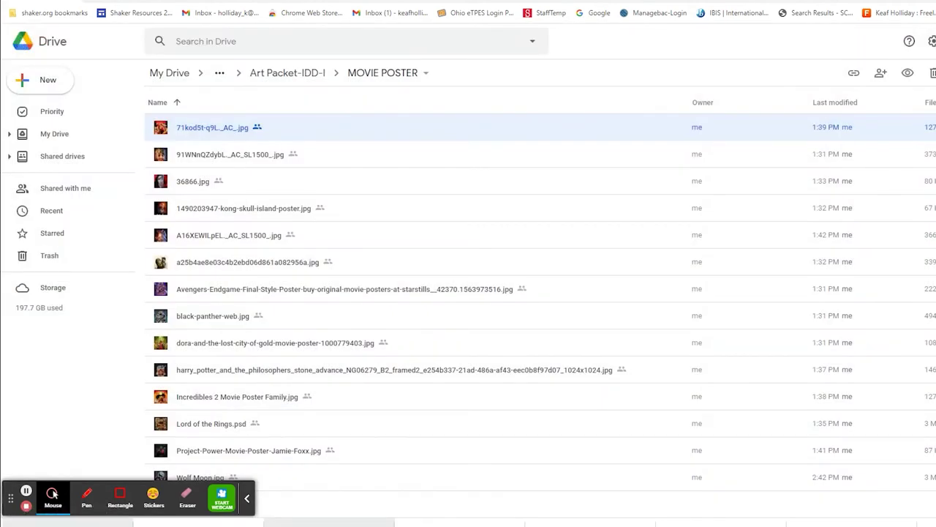
- Return briefly to the black Photopea canvas, then switch to the 'wolf howling' image results
key(ctrl+Tab)
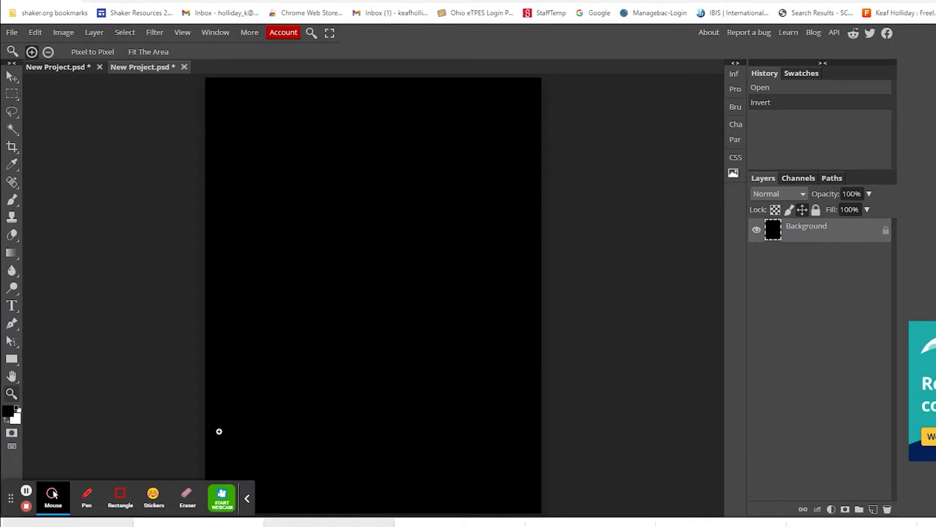
click(248, 500)
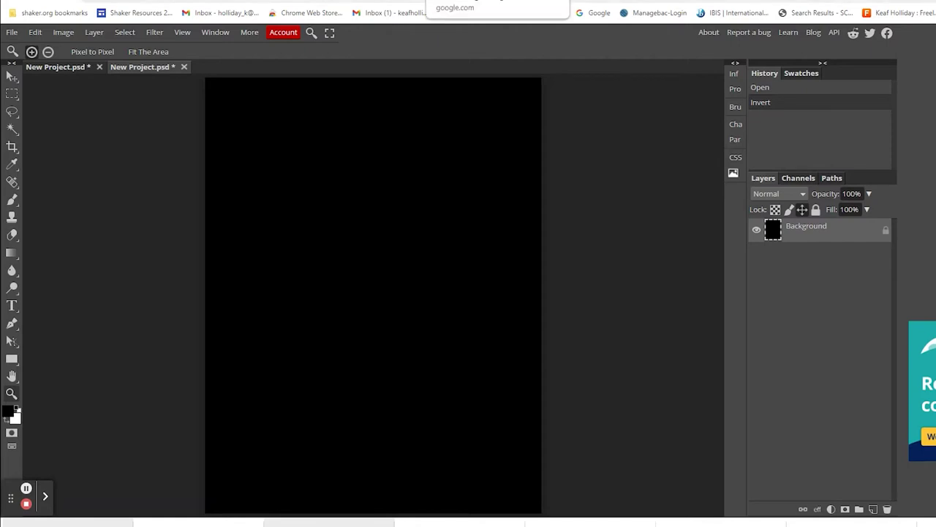
key(ctrl+Tab)
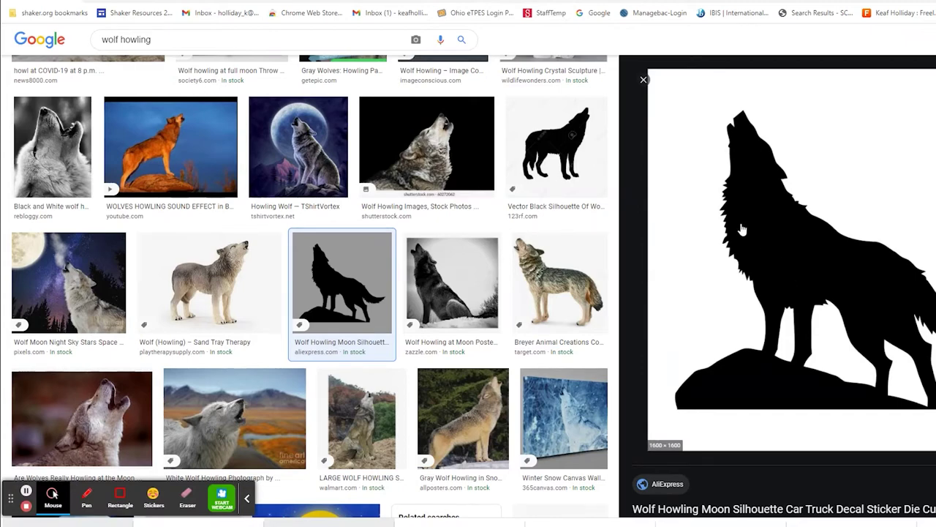
- Browse the 'wolf howling' results and open the image Size filter choices
scroll(525, 138, down, 10)
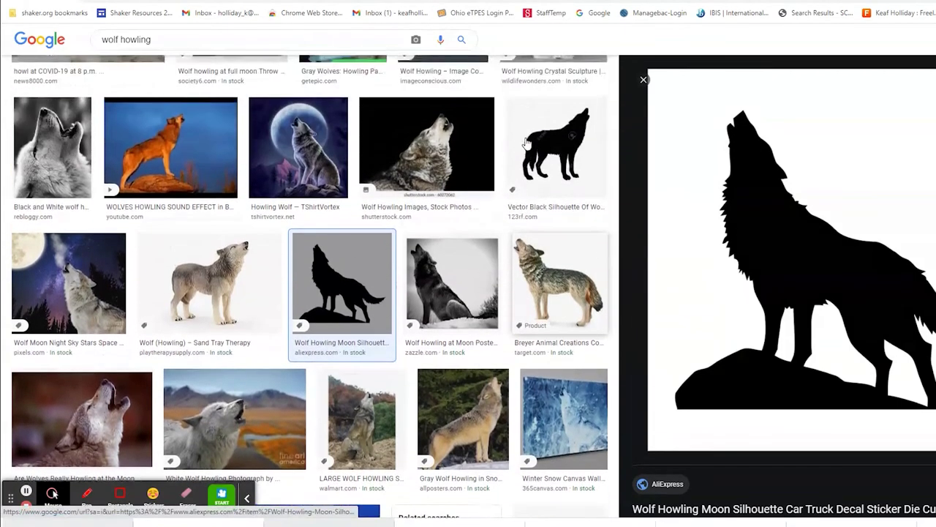
scroll(524, 143, down, 10)
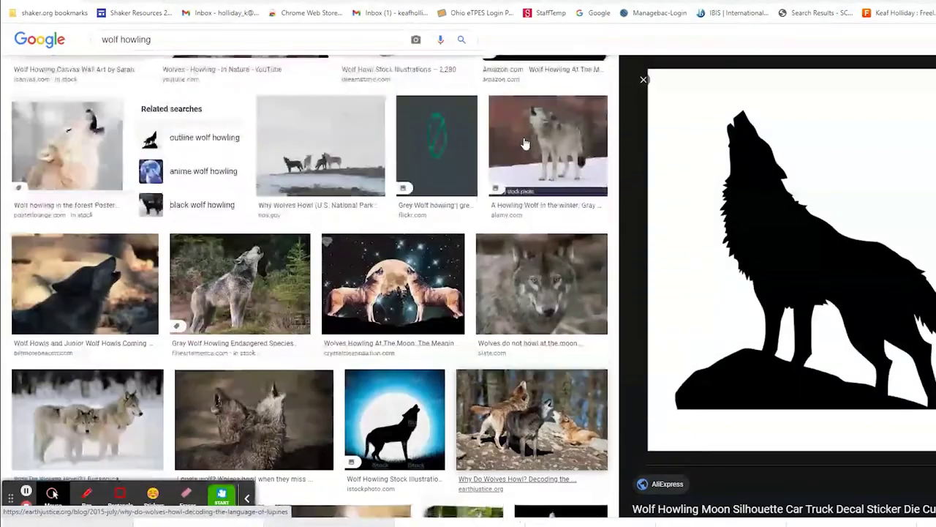
scroll(524, 143, up, 20)
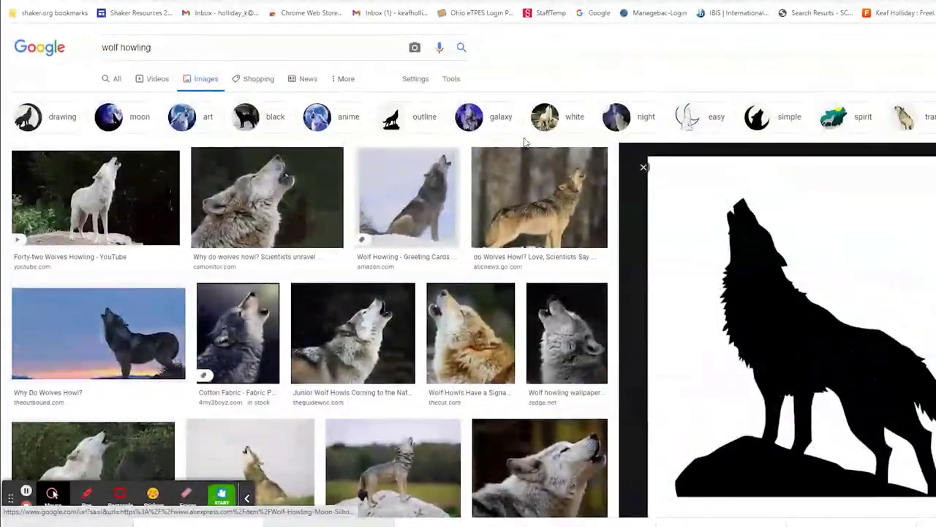
click(454, 80)
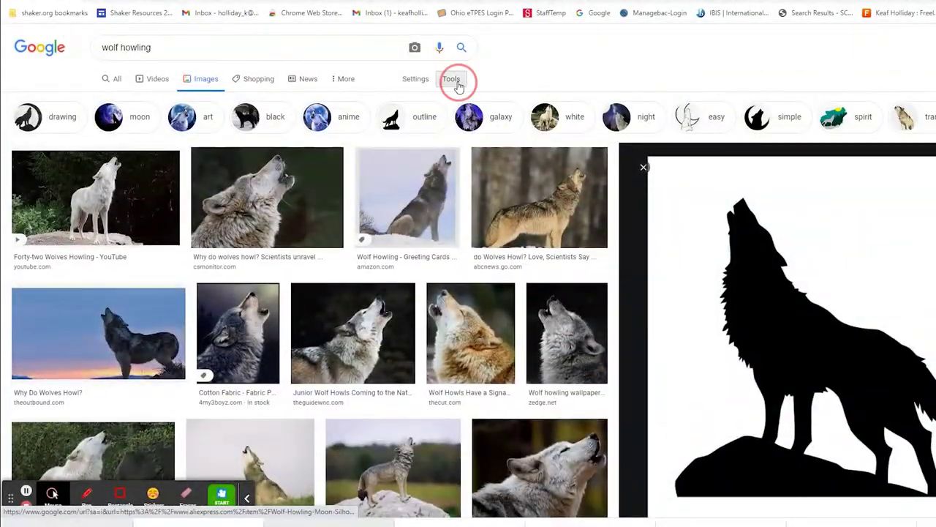
click(102, 99)
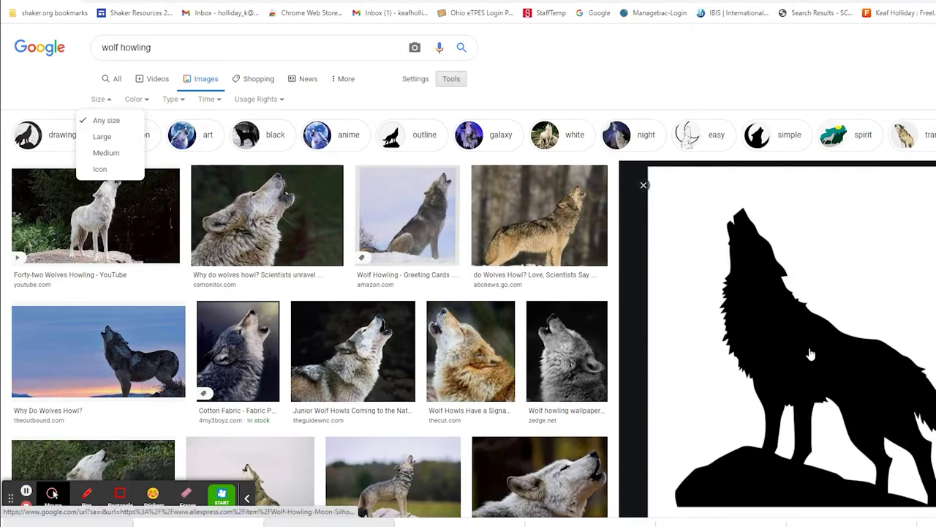
scroll(809, 349, down, 3)
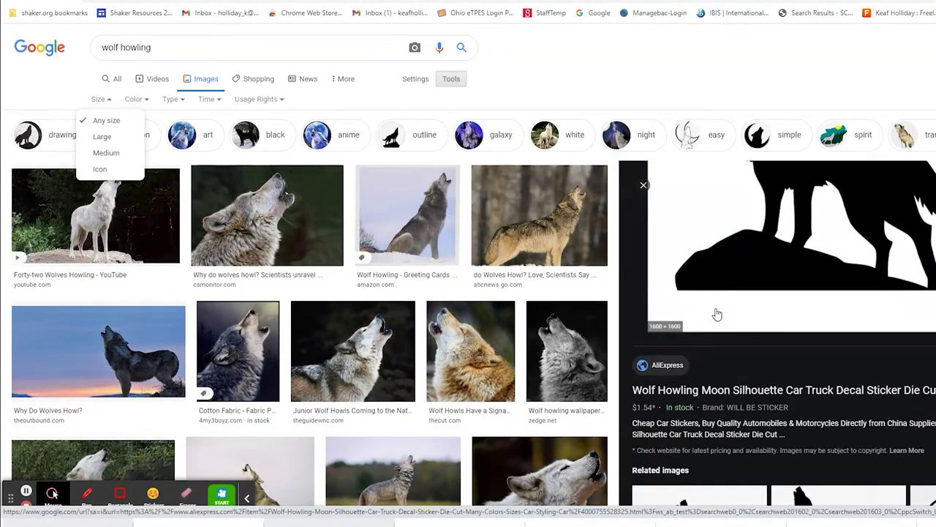
scroll(718, 313, up, 3)
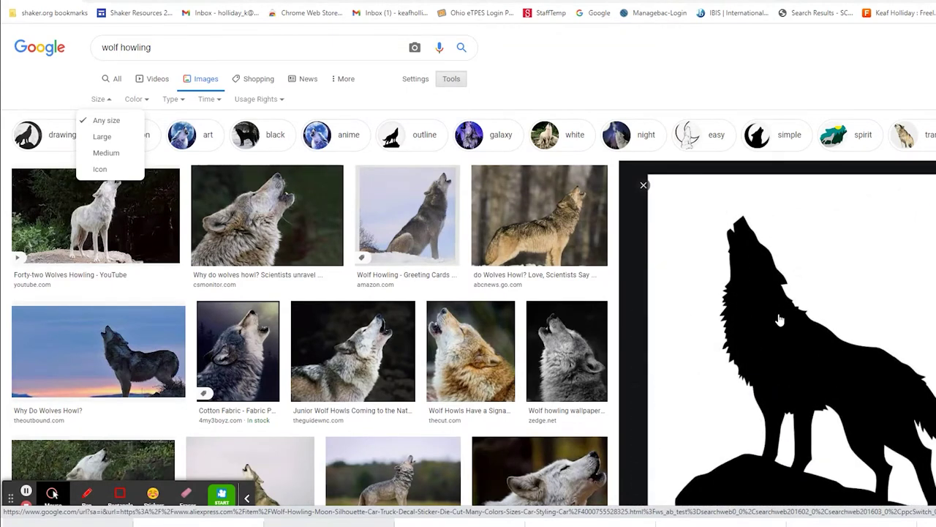
- Copy the howling-wolf silhouette image and switch to the Photopea project
right_click(779, 319)
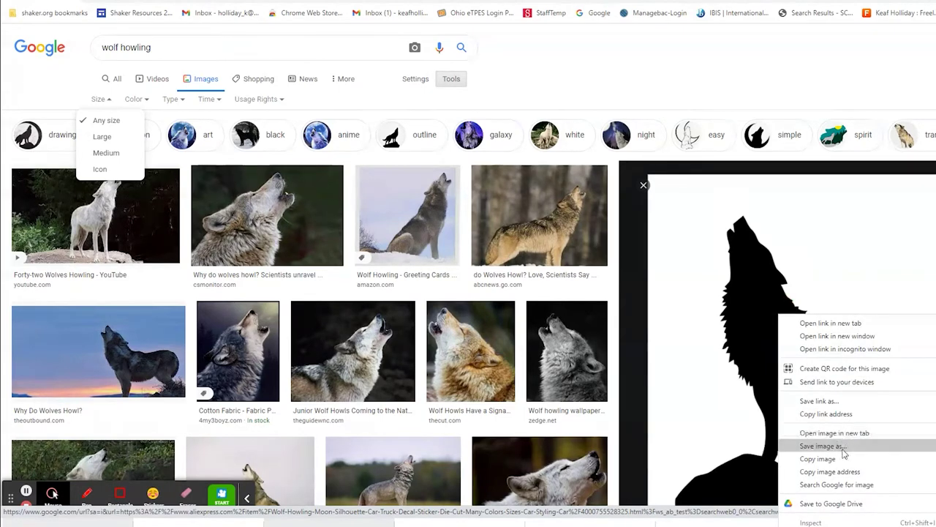
click(843, 459)
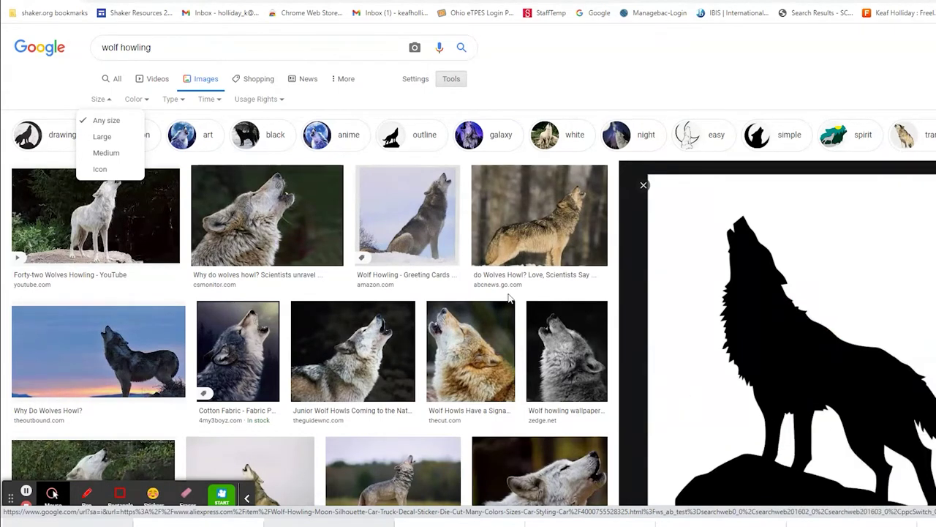
click(248, 3)
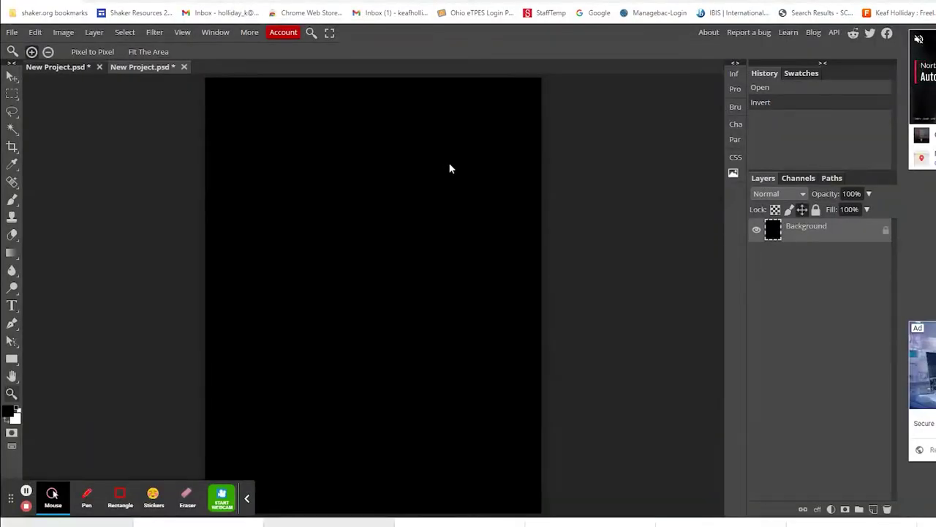
- Paste the wolf silhouette as Layer 1 and delete its white surroundings and leg gaps with the Magic Wand
key(ctrl+v)
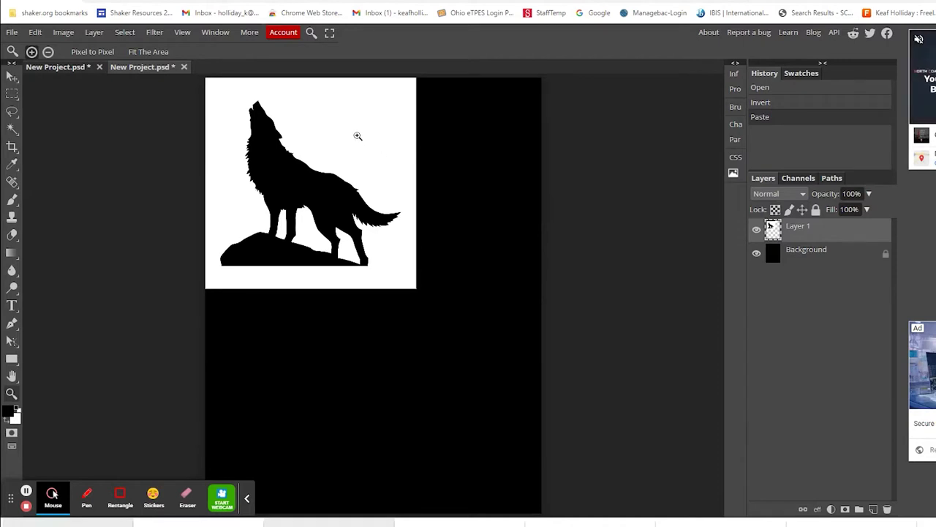
click(12, 132)
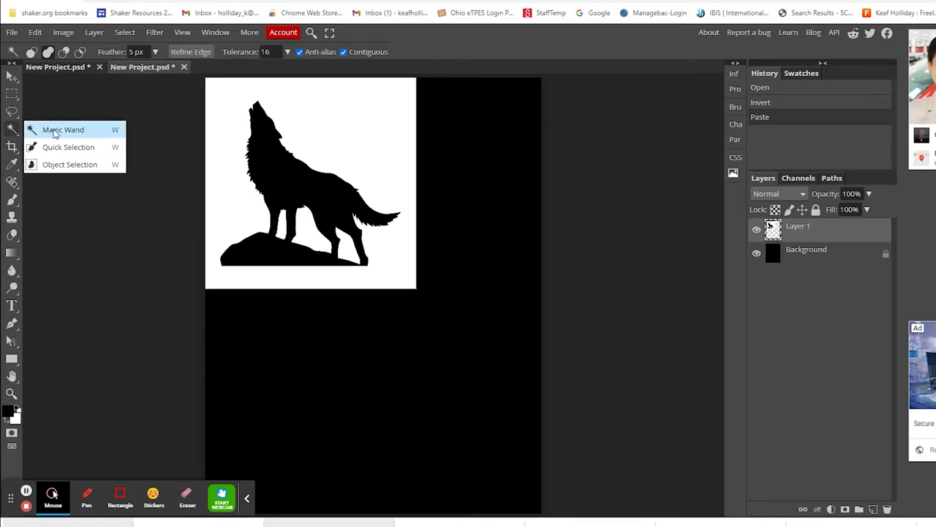
click(327, 130)
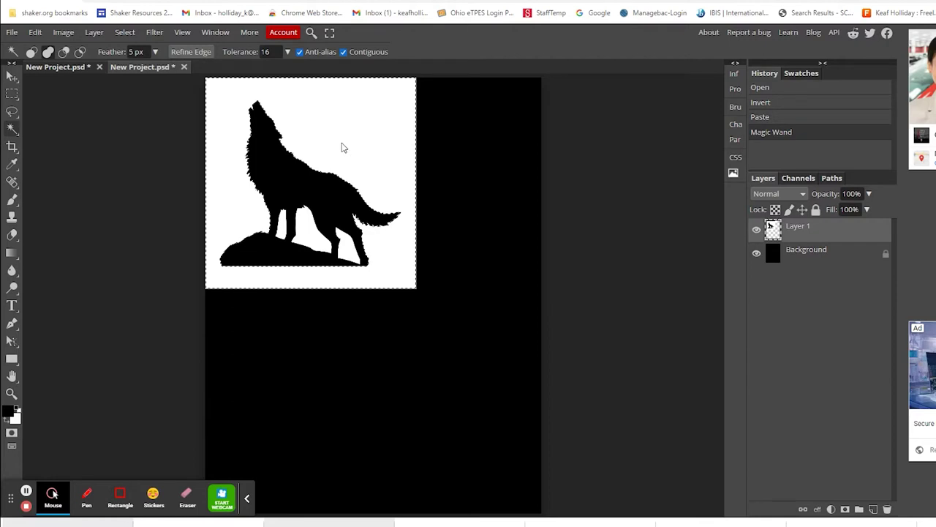
click(46, 53)
click(306, 231)
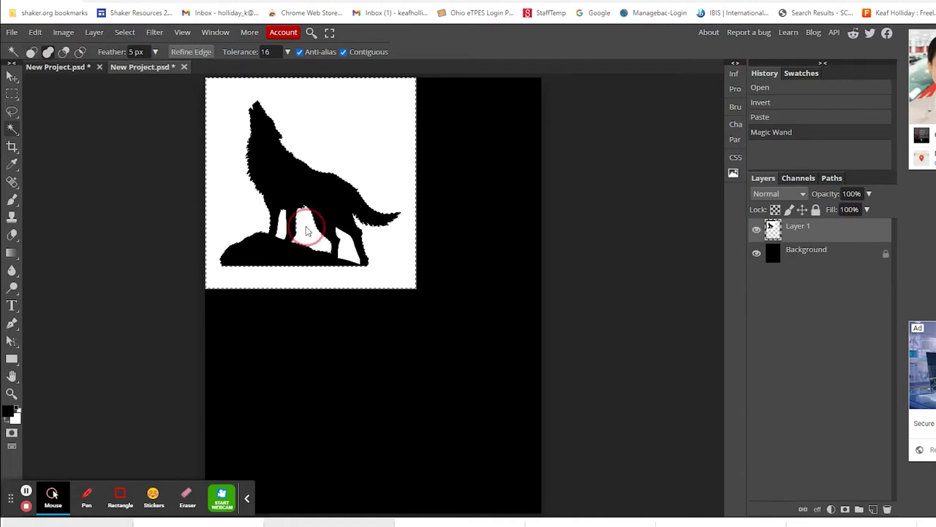
click(282, 230)
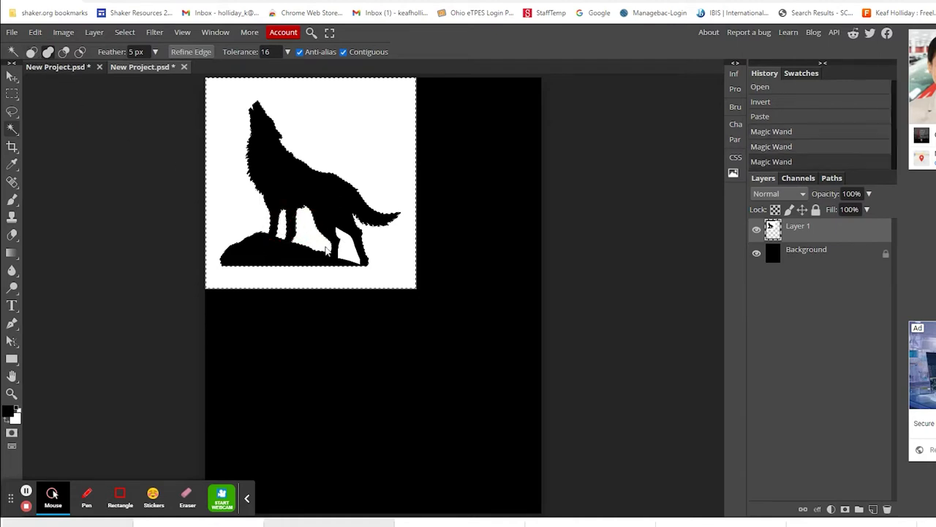
click(347, 253)
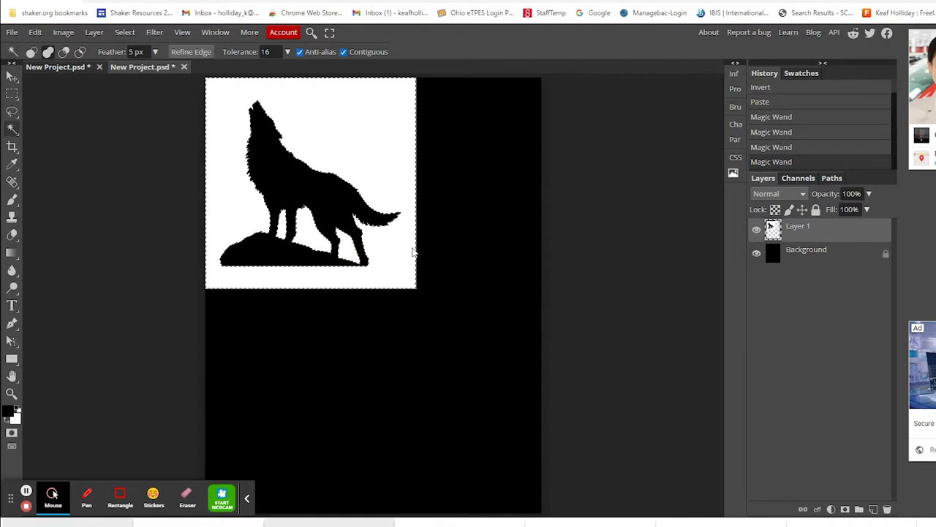
key(Delete)
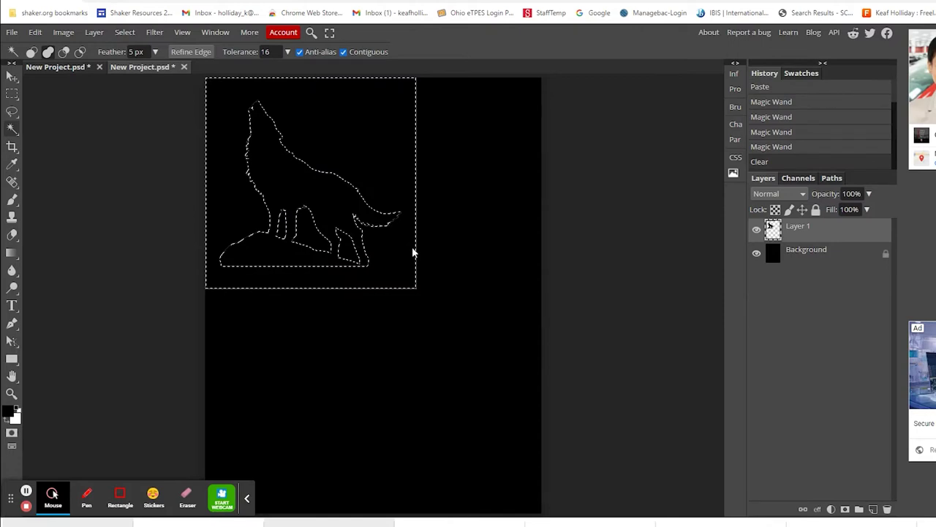
key(ctrl+d)
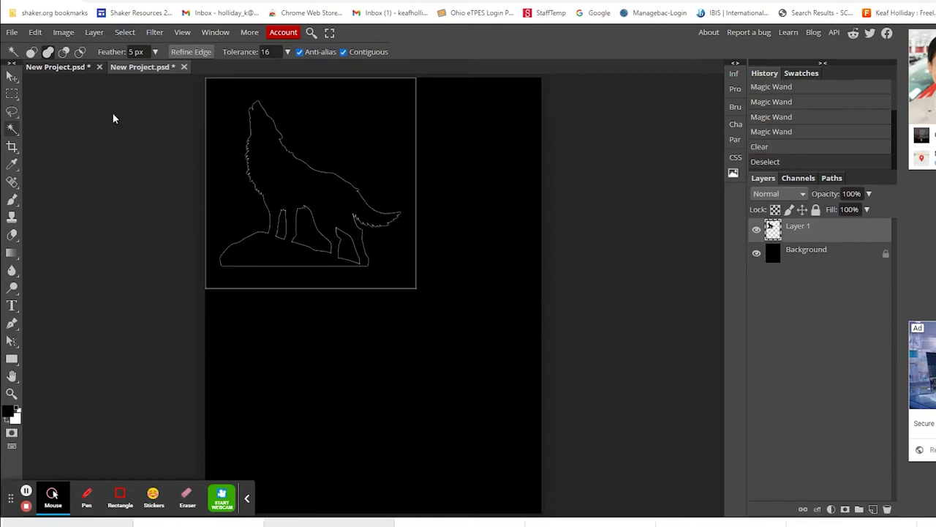
click(12, 77)
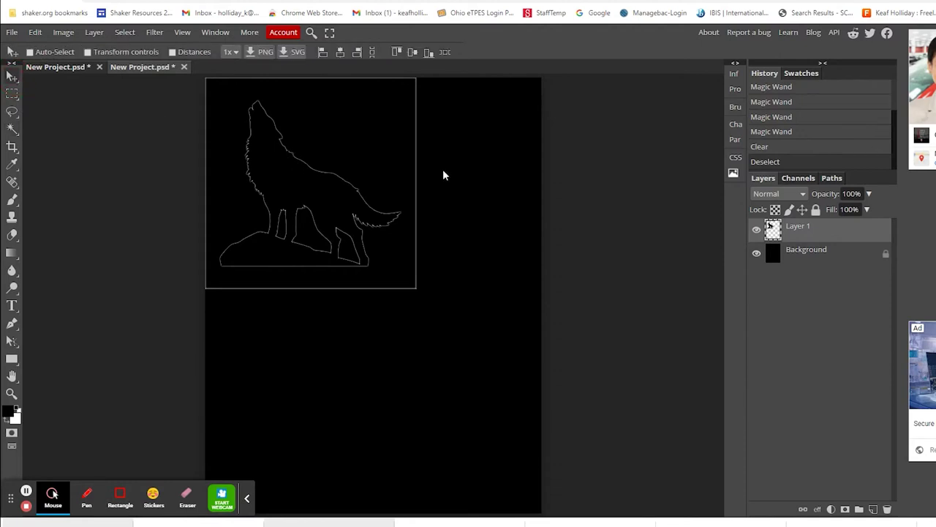
click(816, 254)
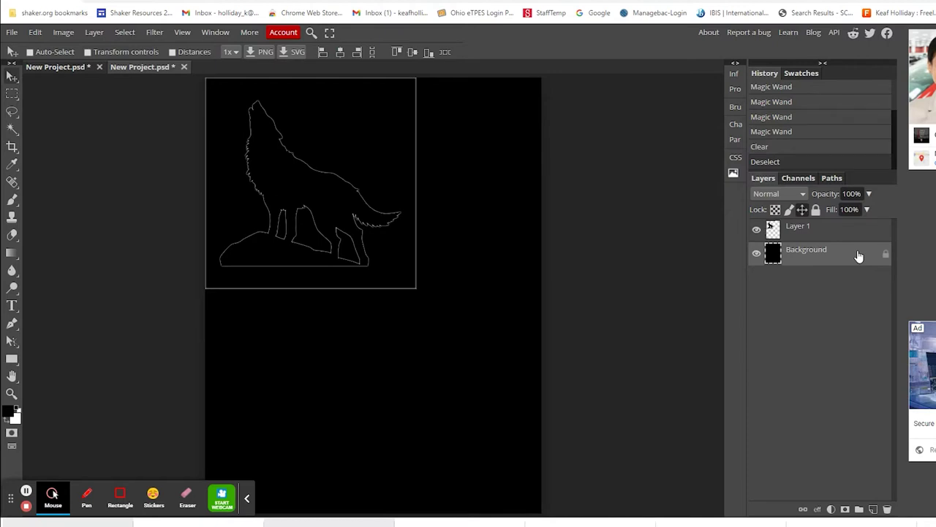
- Invert the Background to white and move the black wolf on Layer 1 right and down
key(ctrl+i)
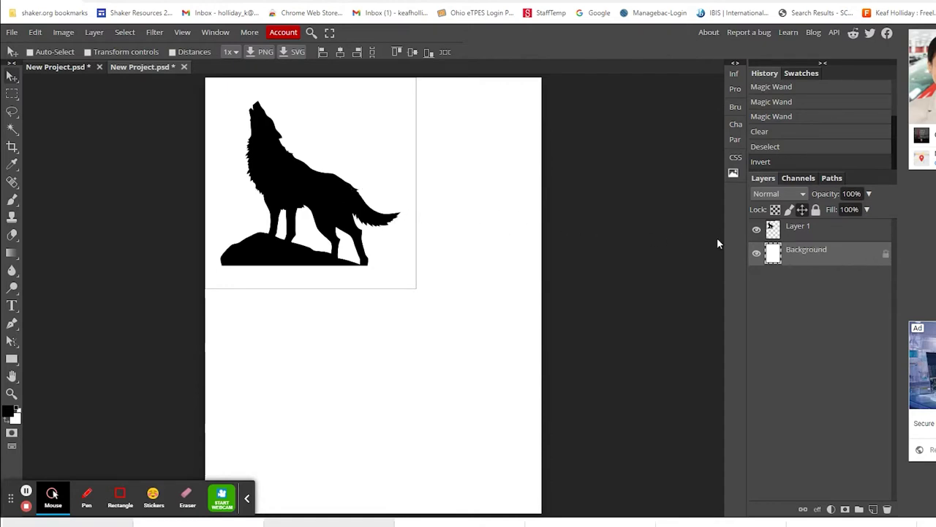
click(787, 229)
drag(338, 196, 400, 236)
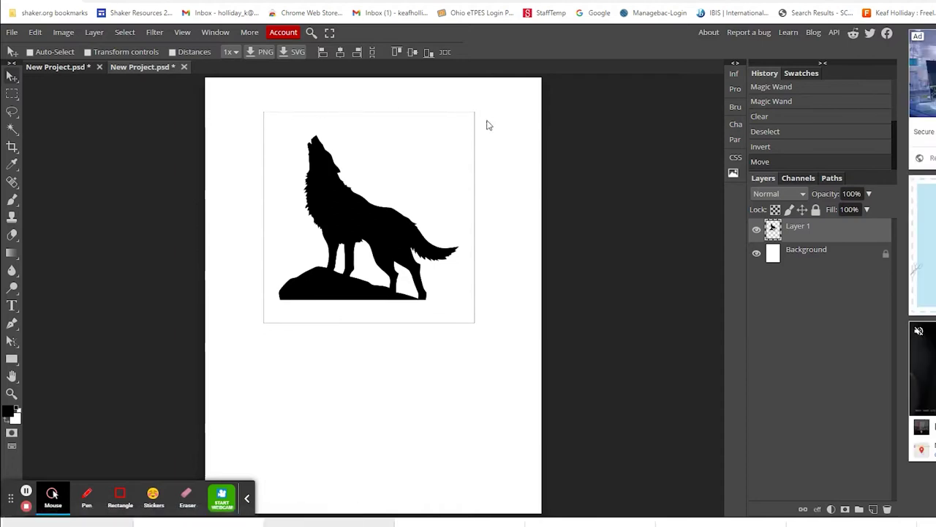
- Clear the thin grey edge lines along the top, bottom, right and left of the wolf image
click(12, 235)
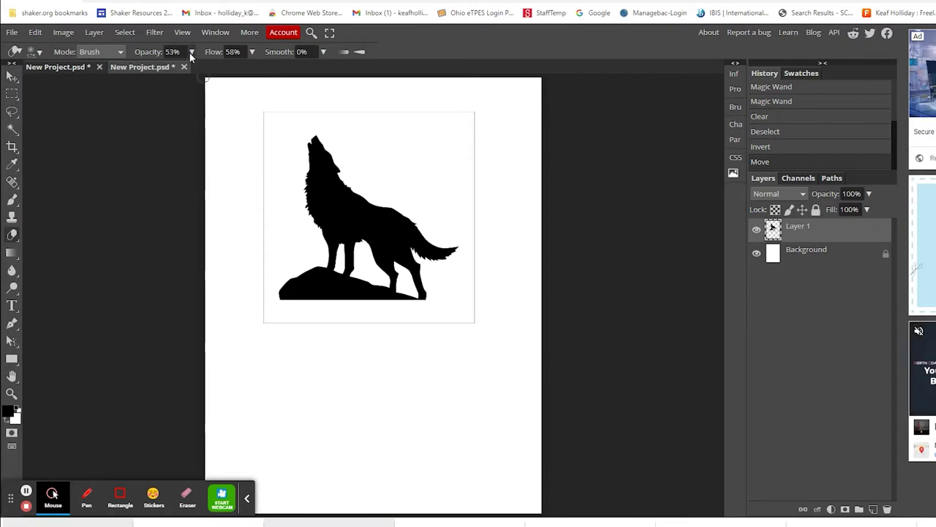
click(12, 93)
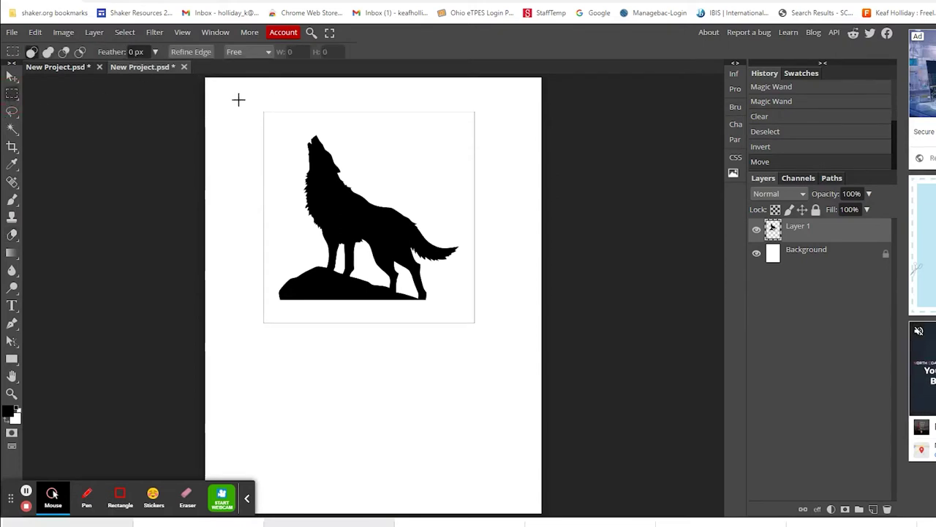
drag(231, 104, 496, 118)
key(Delete)
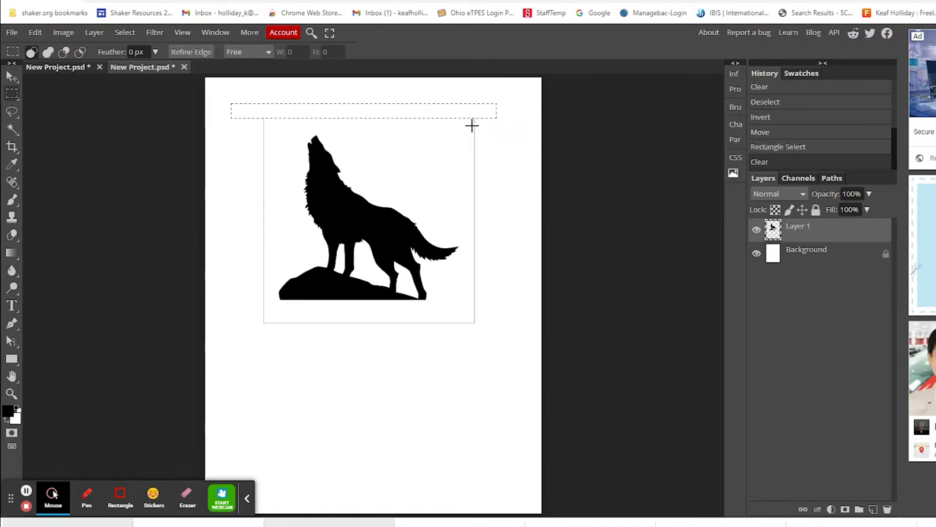
drag(464, 115, 462, 328)
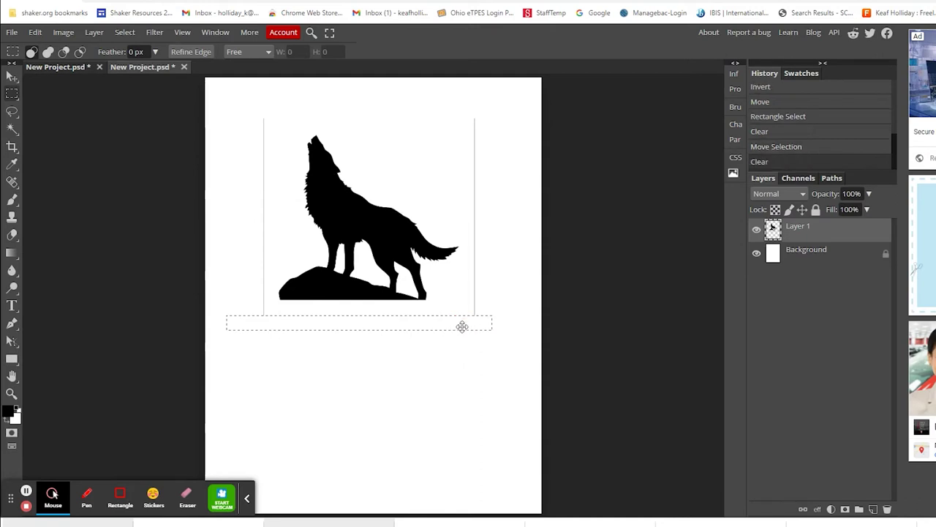
key(ctrl+d)
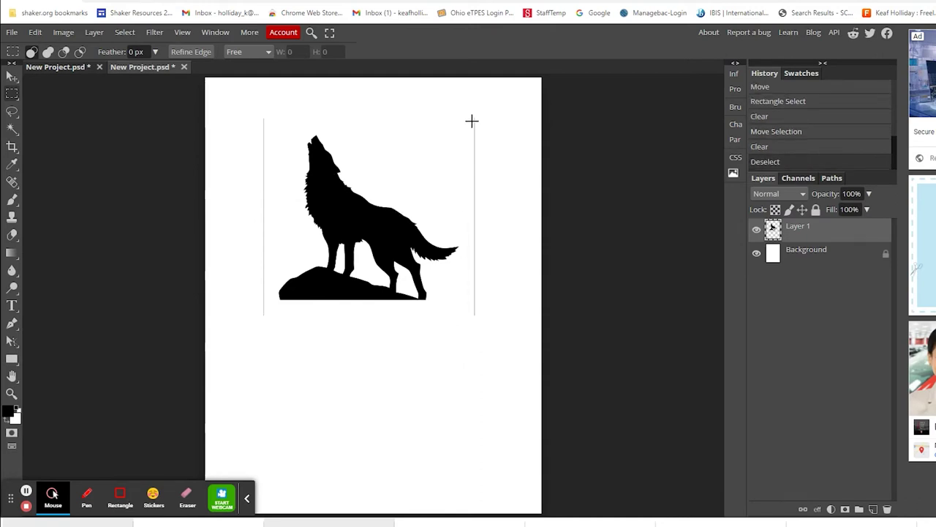
drag(470, 110, 489, 339)
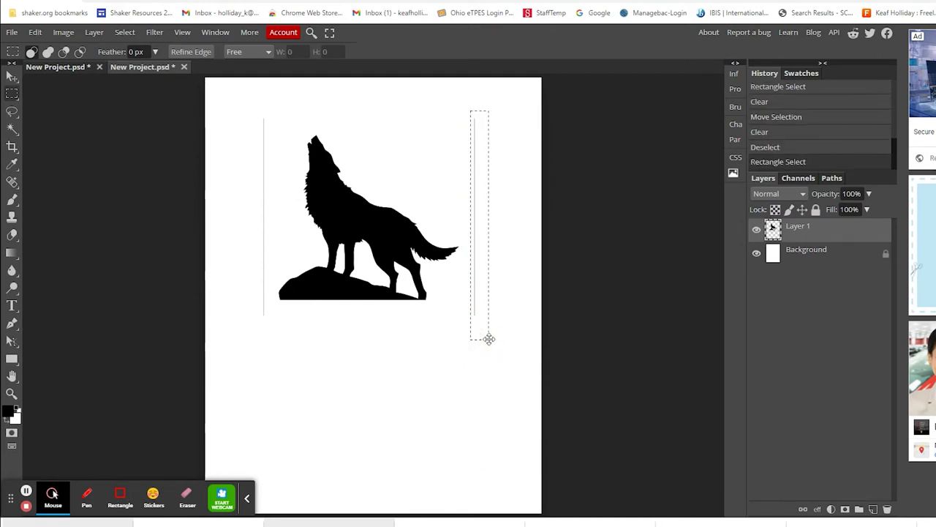
key(Delete)
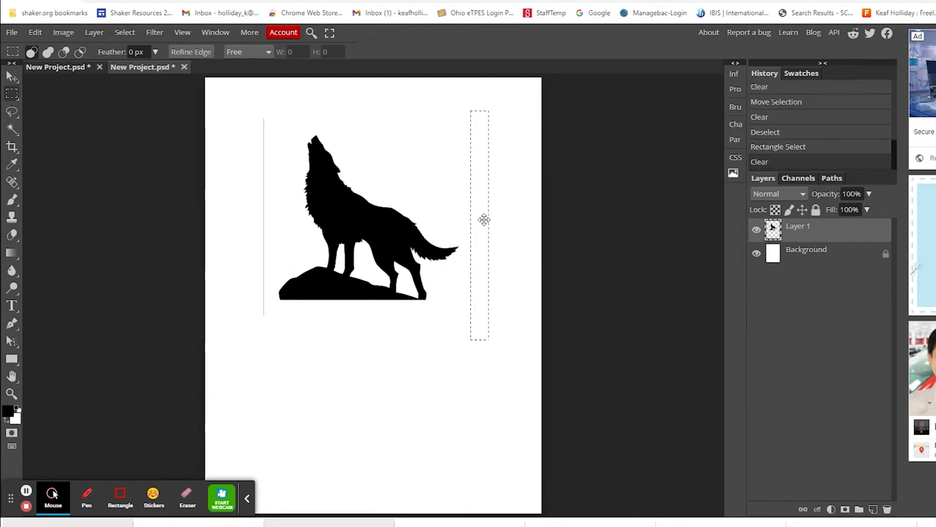
drag(485, 219, 270, 220)
key(Delete)
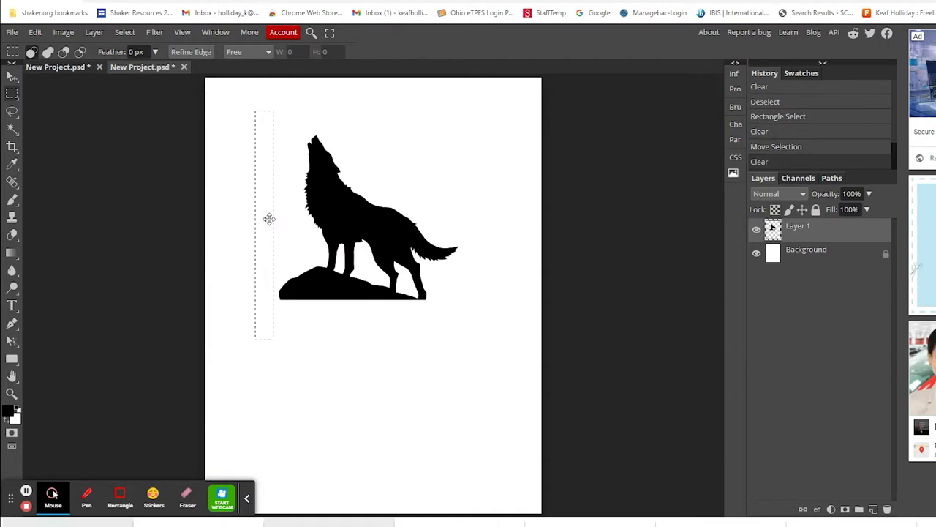
click(289, 220)
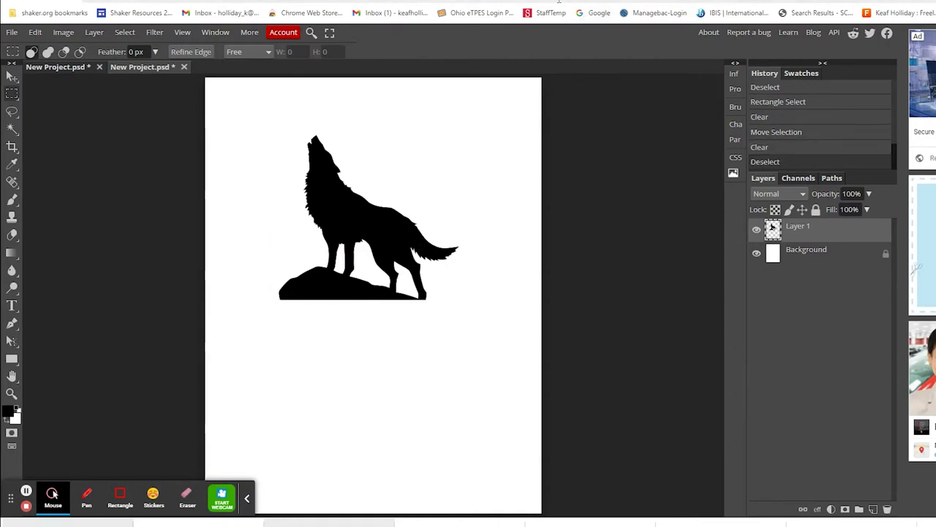
- Copy the large grey full-moon photo from the Moon image results and return to the wolf project
click(527, 6)
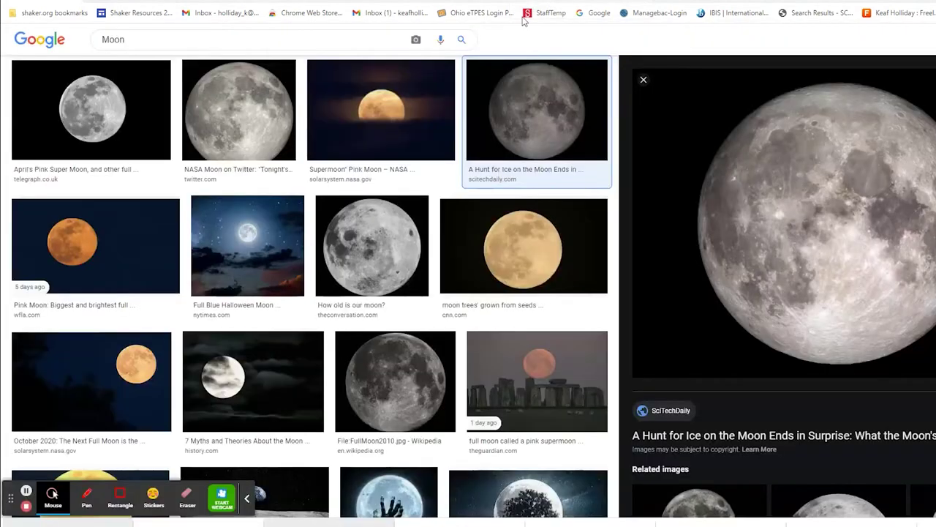
right_click(818, 206)
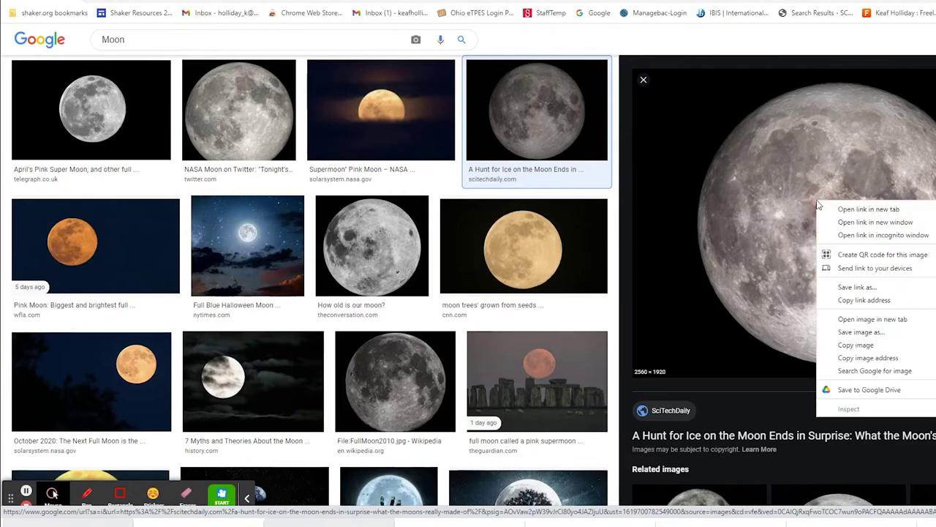
click(875, 345)
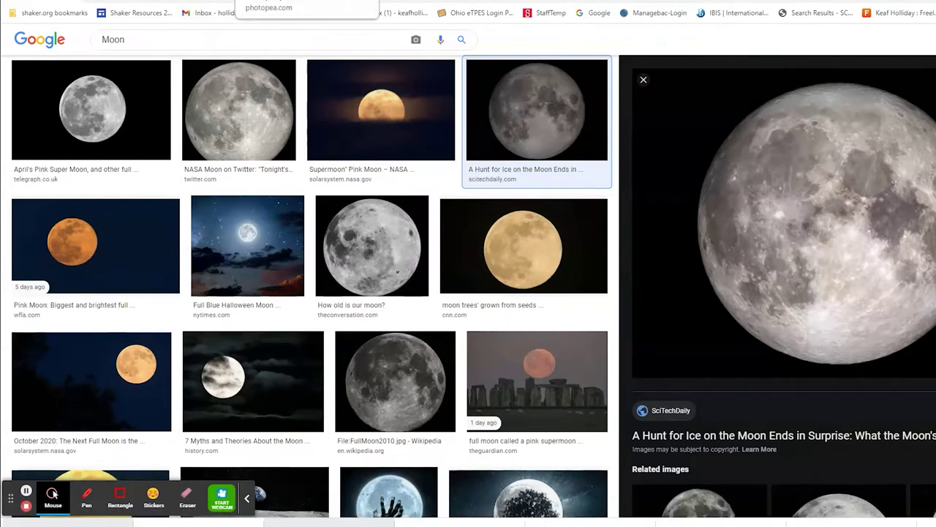
click(249, 1)
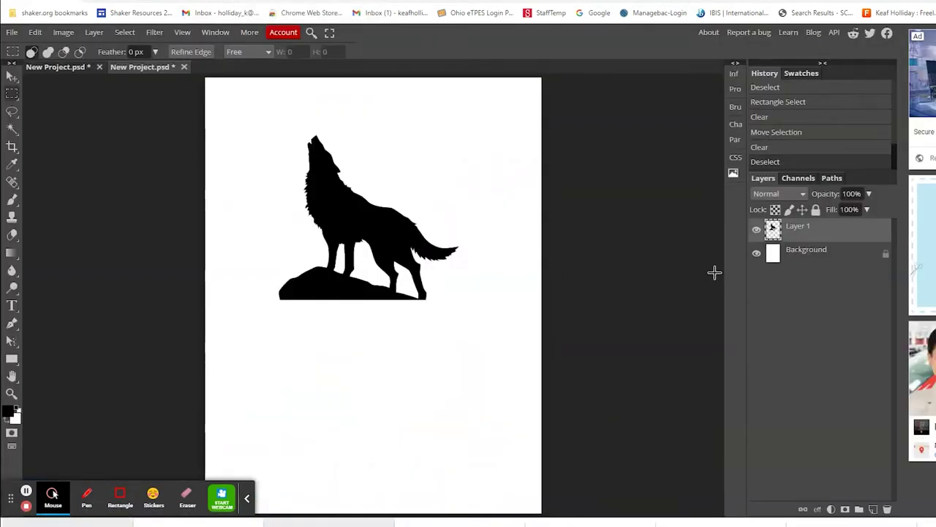
- Paste the moon photo as a new layer and place it beneath the wolf layer
key(ctrl+v)
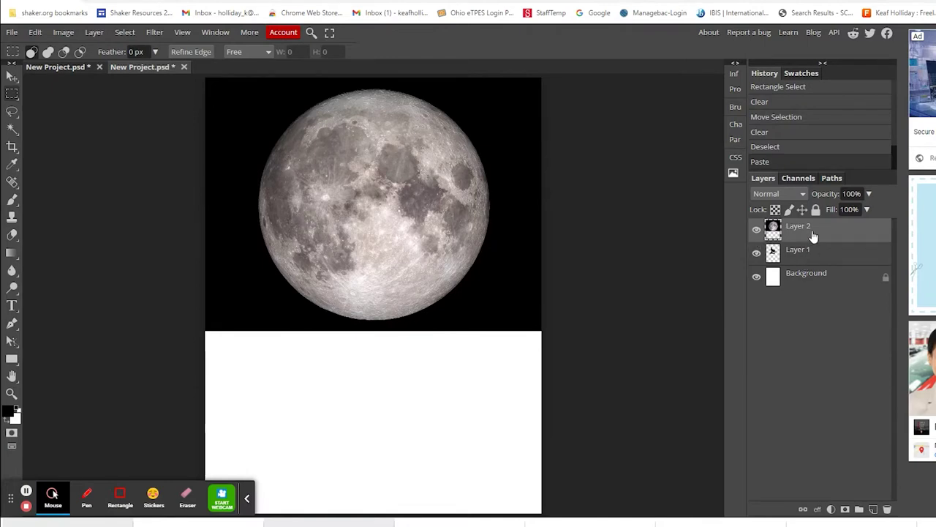
drag(802, 251, 803, 227)
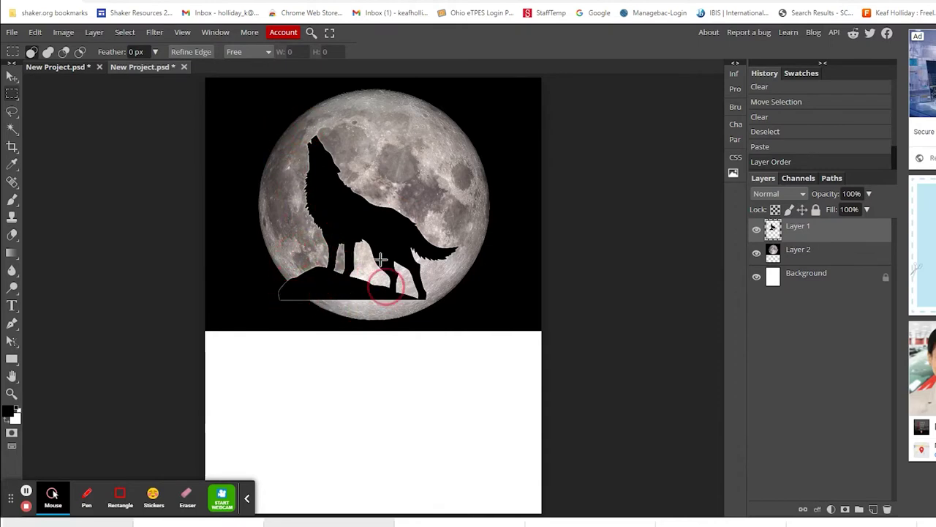
click(349, 227)
click(388, 227)
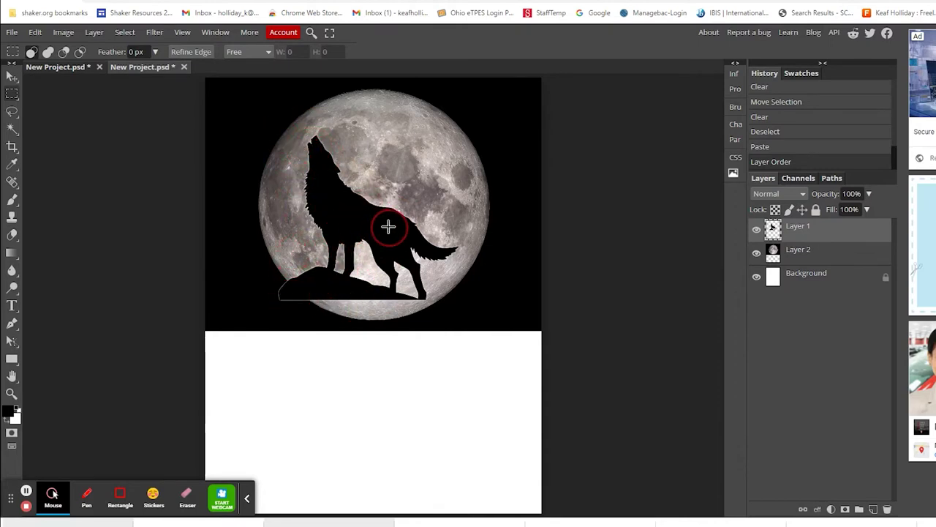
click(875, 233)
click(826, 232)
click(12, 128)
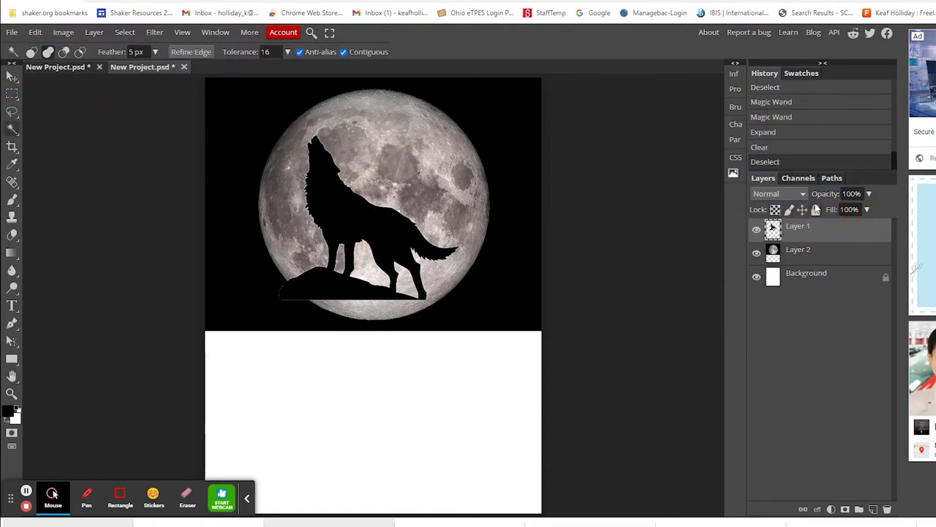
- Set the wolf layer's blend mode to Multiply and zoom in on the wolf
click(803, 195)
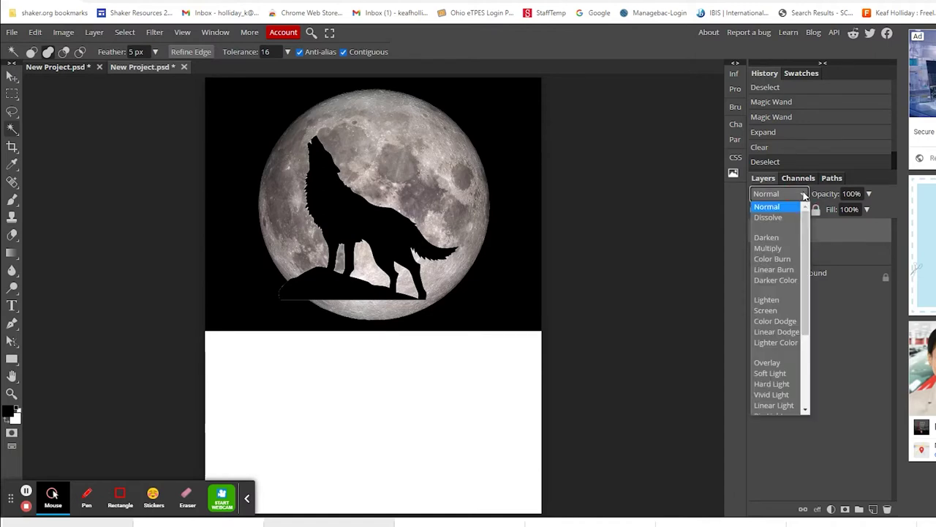
click(774, 249)
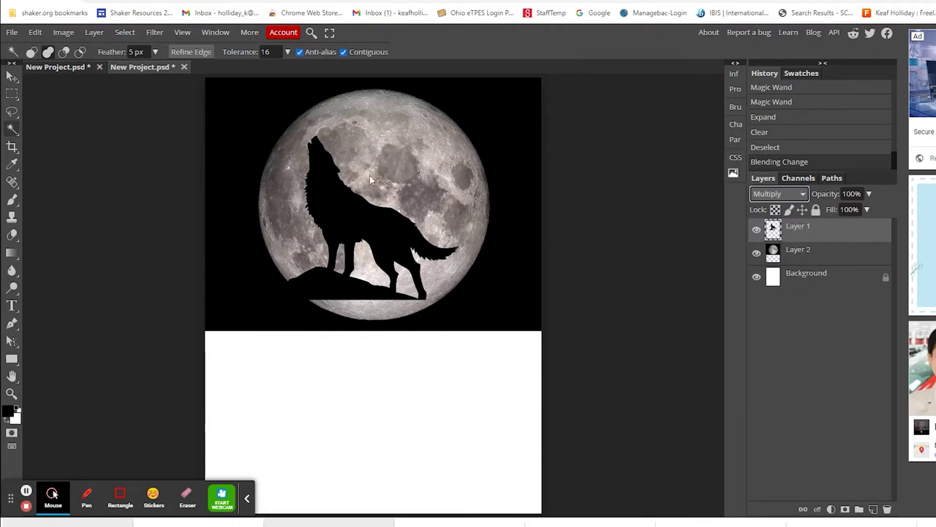
click(11, 395)
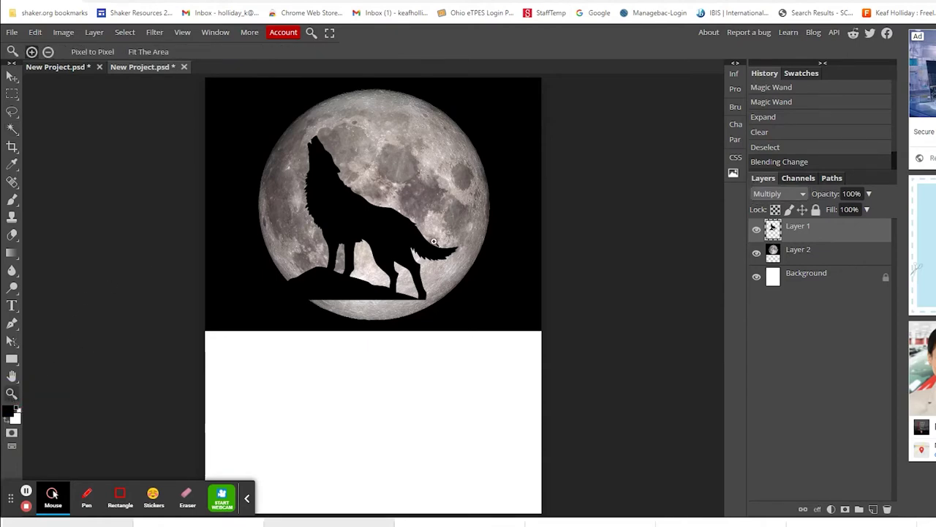
click(351, 201)
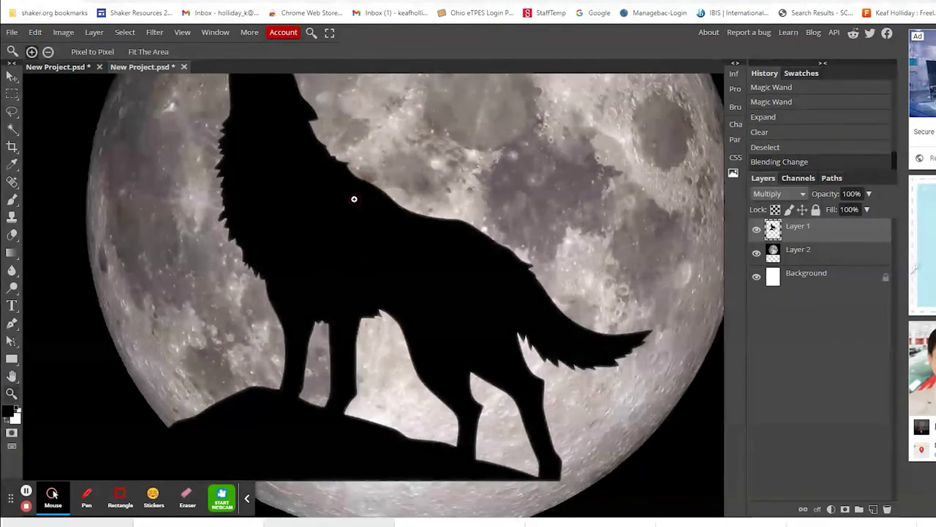
- Compare Normal against Multiply on the wolf, keep Multiply, then fit the image to screen
click(804, 195)
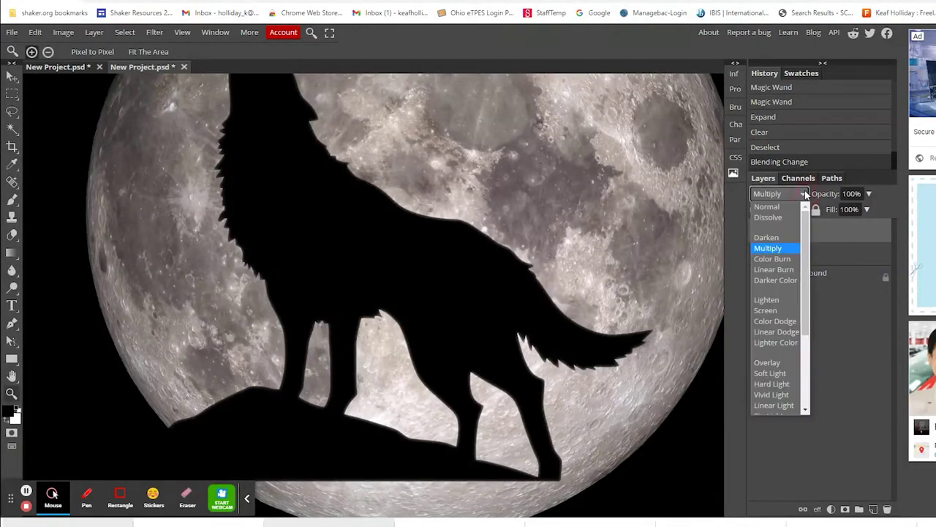
click(780, 208)
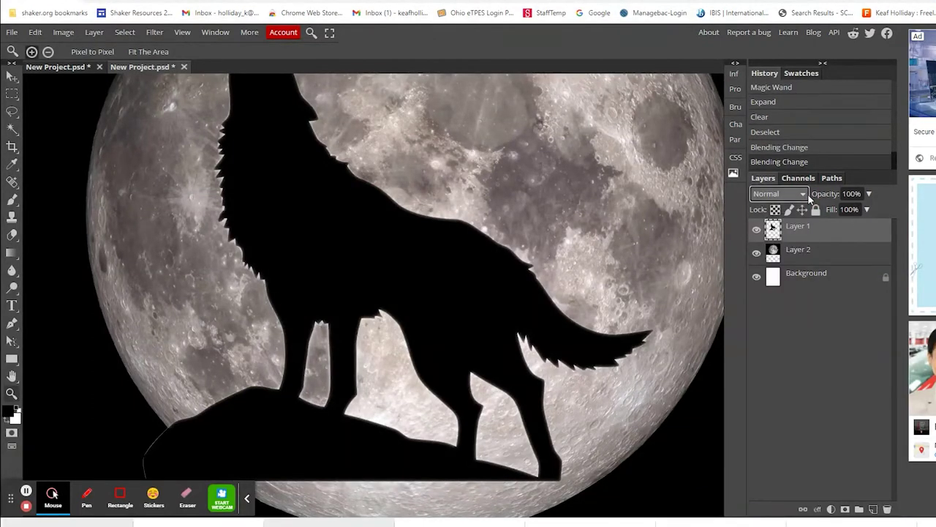
click(804, 194)
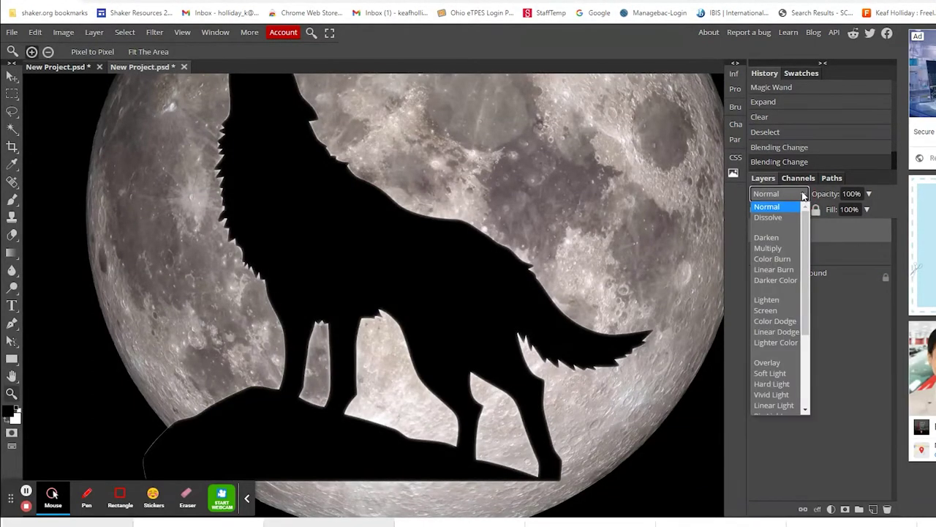
click(769, 248)
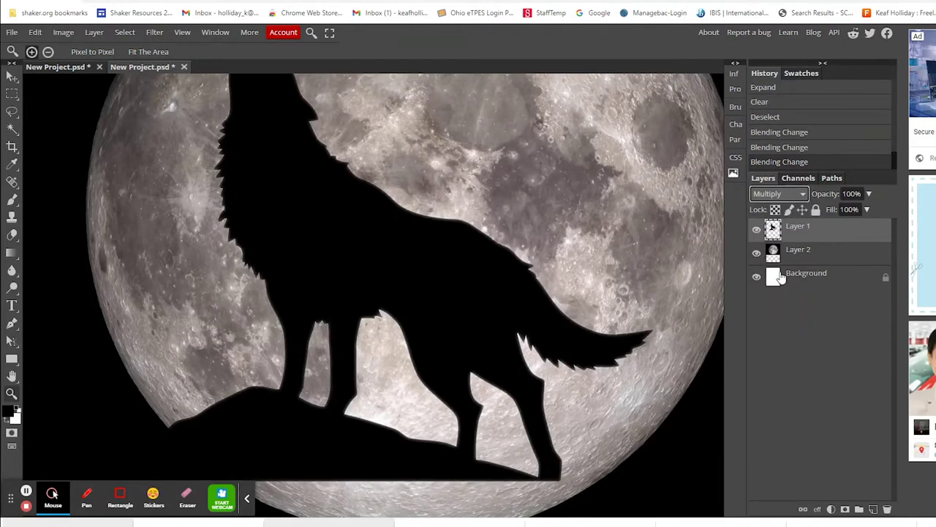
click(817, 230)
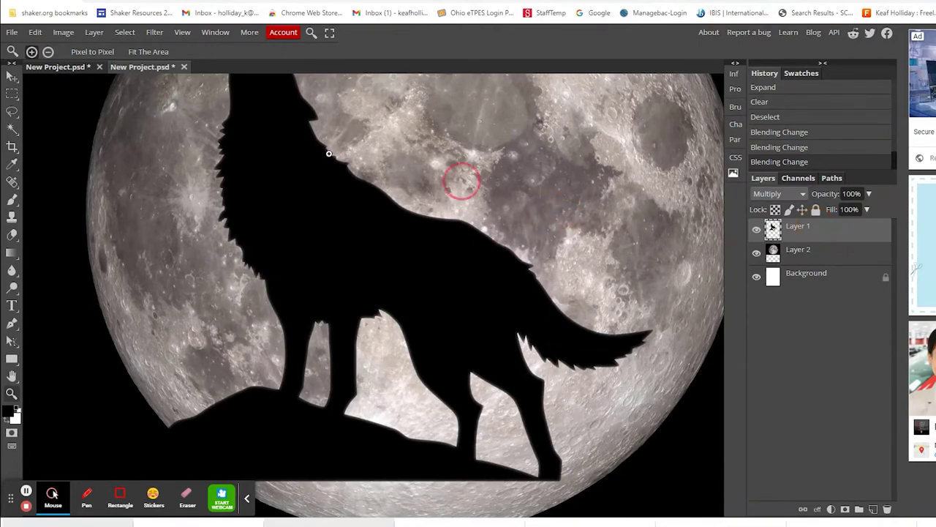
click(305, 162)
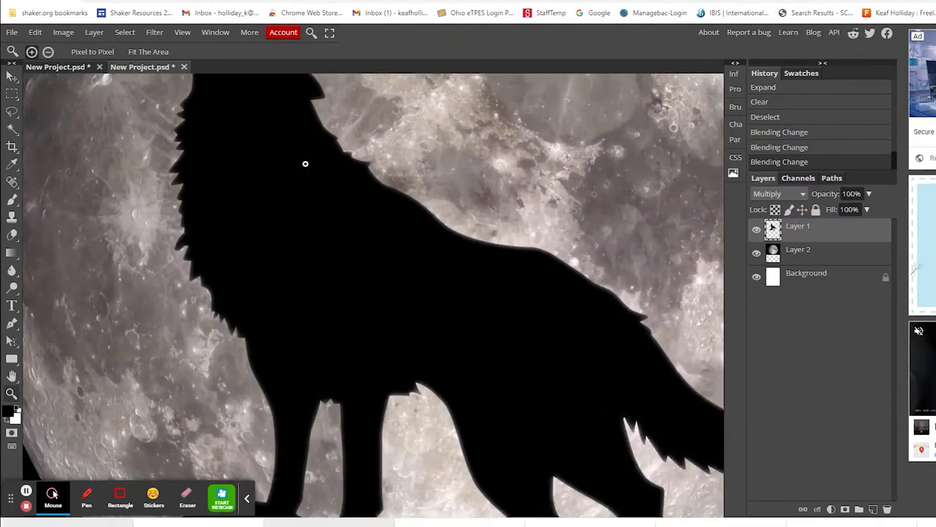
key(ctrl+0)
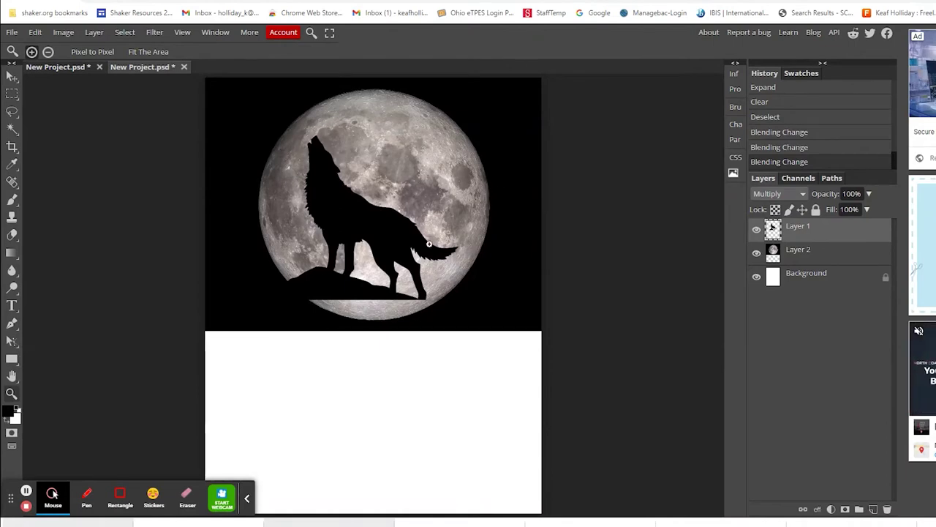
click(827, 259)
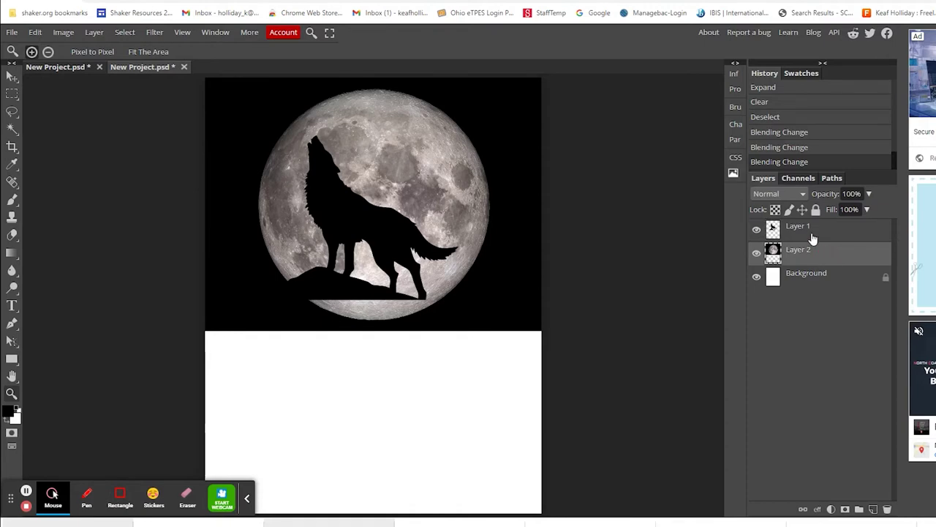
click(54, 68)
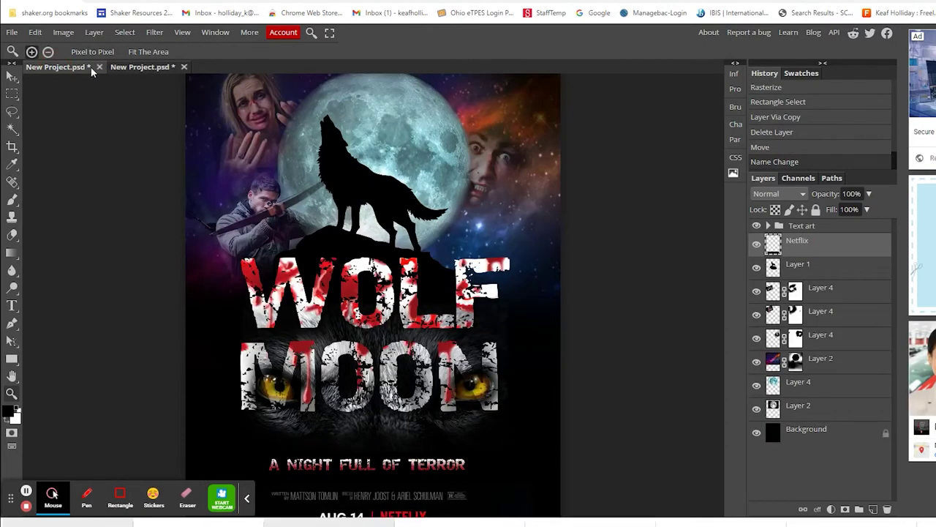
click(132, 71)
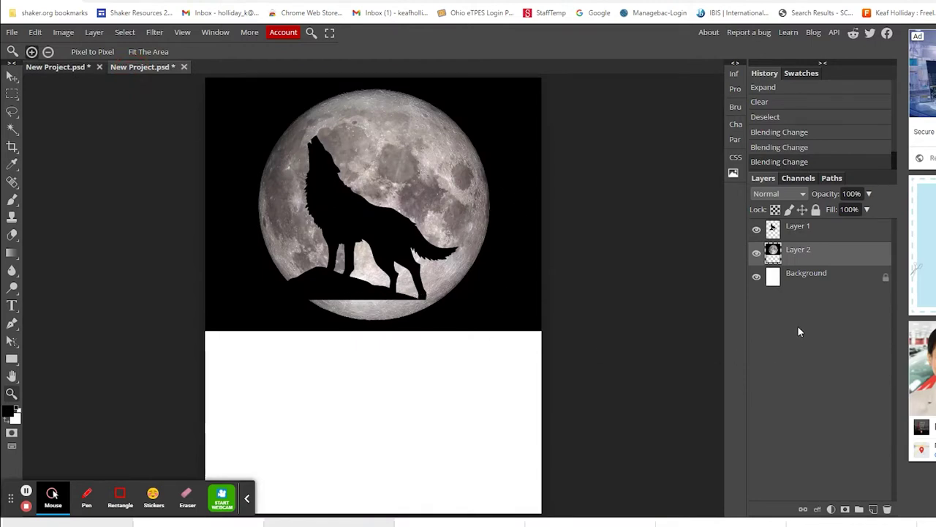
- Invert the Background layer from white to black and reselect Layer 1
click(818, 275)
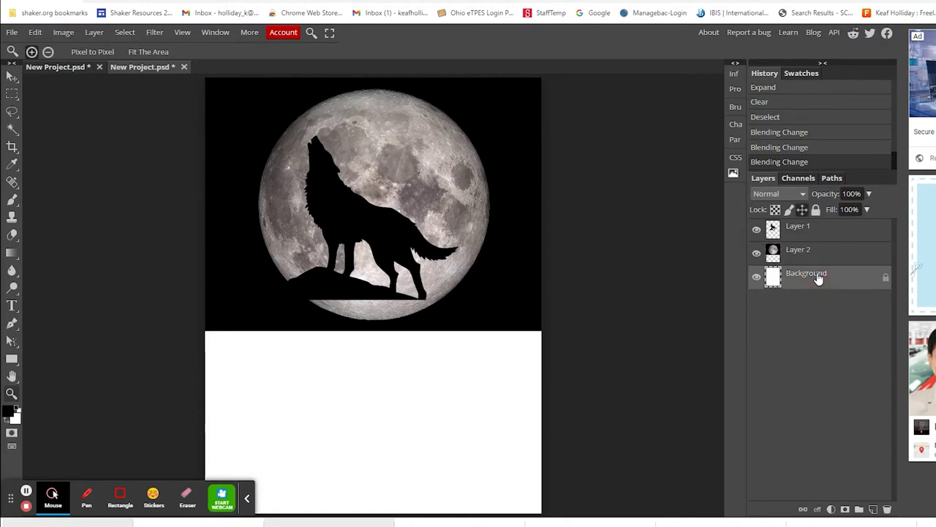
key(ctrl+i)
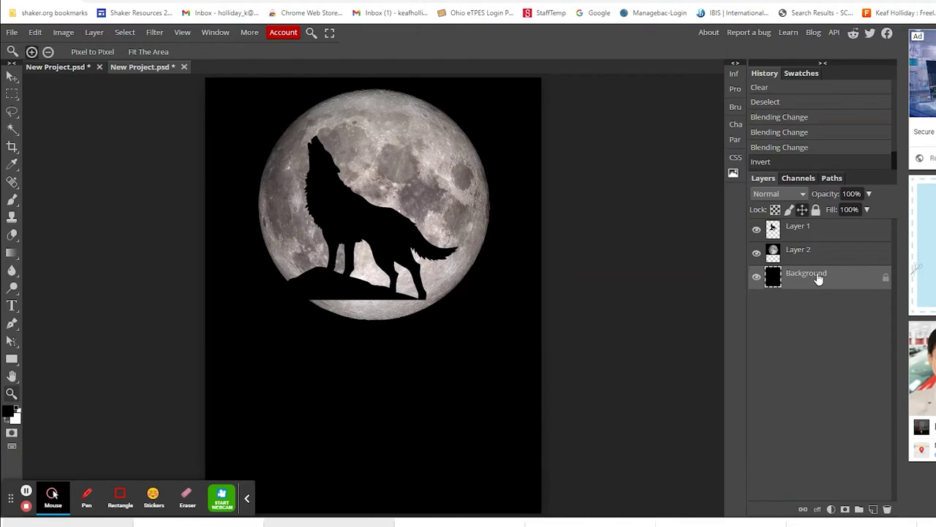
click(837, 232)
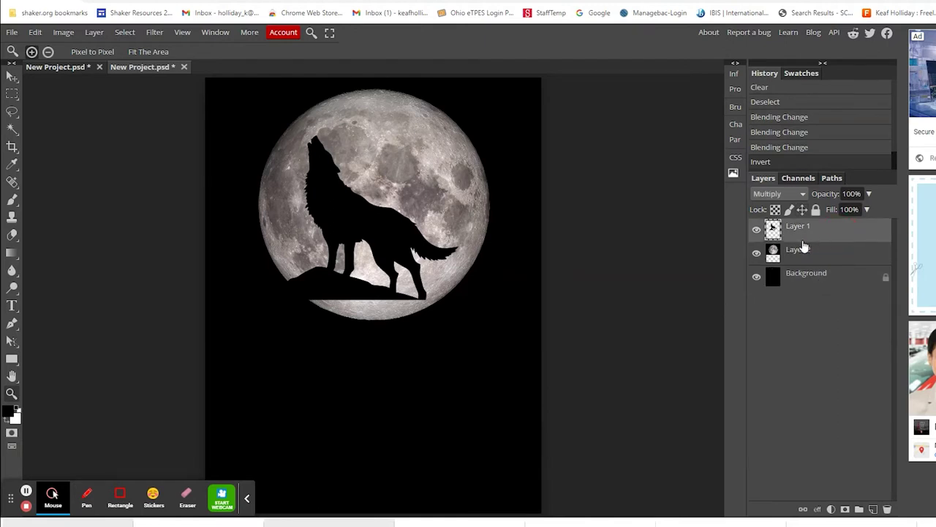
click(12, 111)
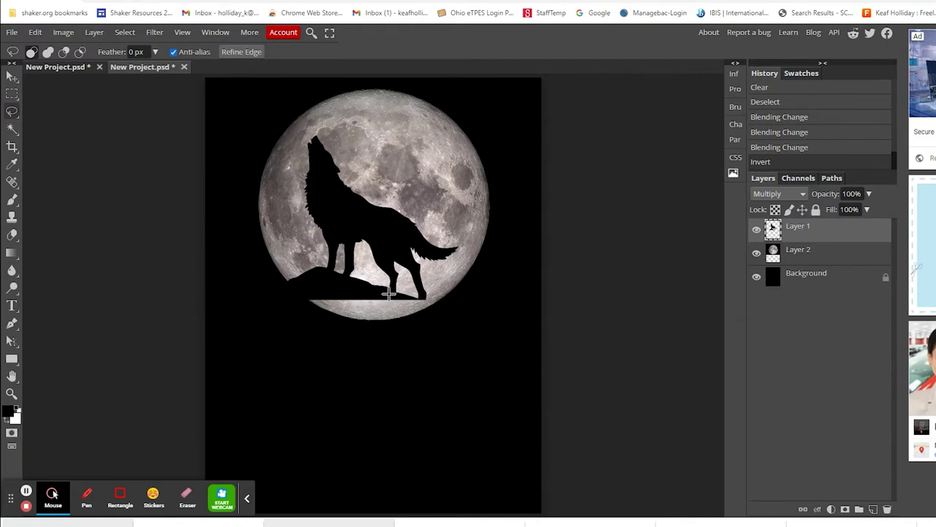
- Outline a larger rock mound under the wolf and make the moon and background layers visible again
mouse_move(388, 294)
mouse_down()
mouse_move(480, 317)
mouse_move(509, 375)
mouse_move(415, 390)
mouse_move(301, 388)
mouse_move(218, 362)
mouse_move(212, 335)
mouse_move(293, 287)
mouse_up()
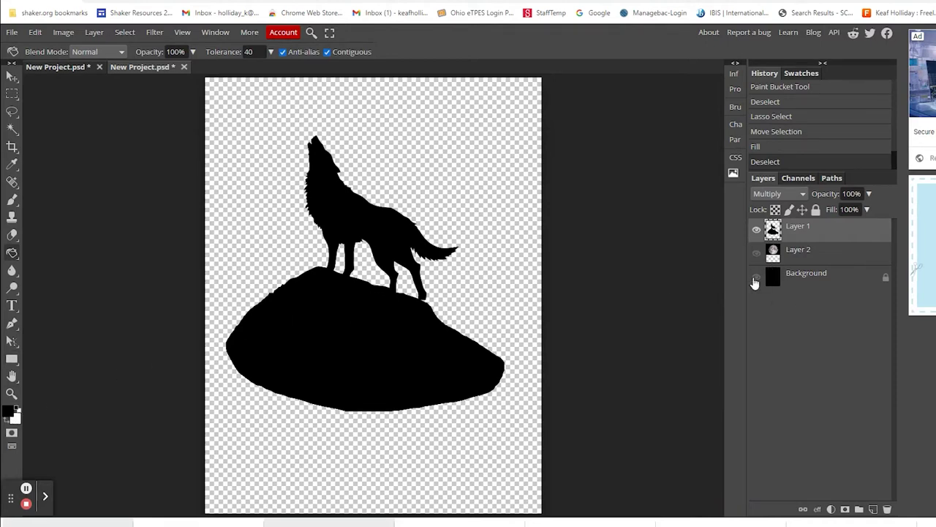
click(757, 253)
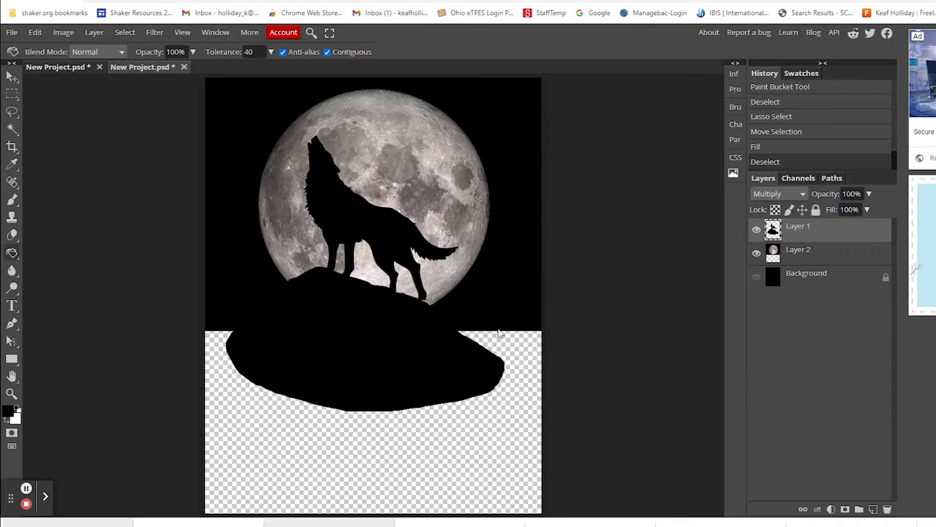
click(757, 279)
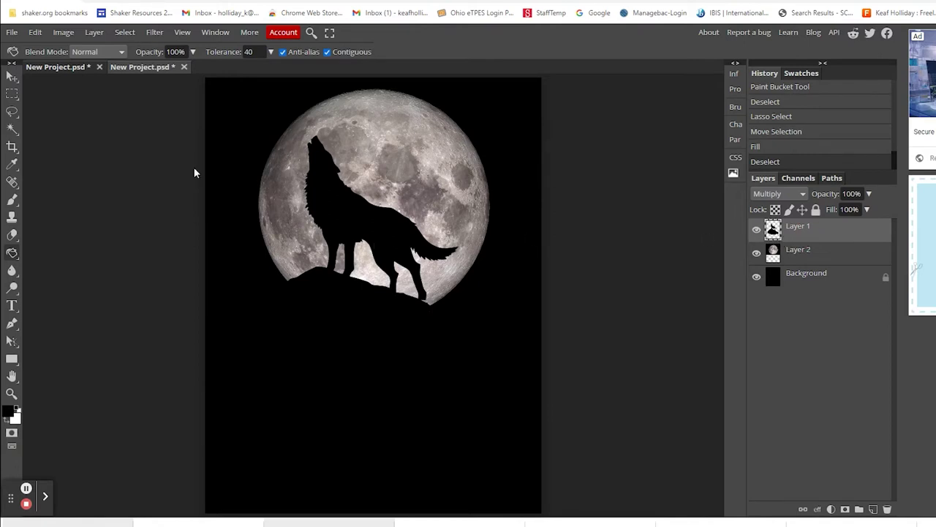
click(12, 199)
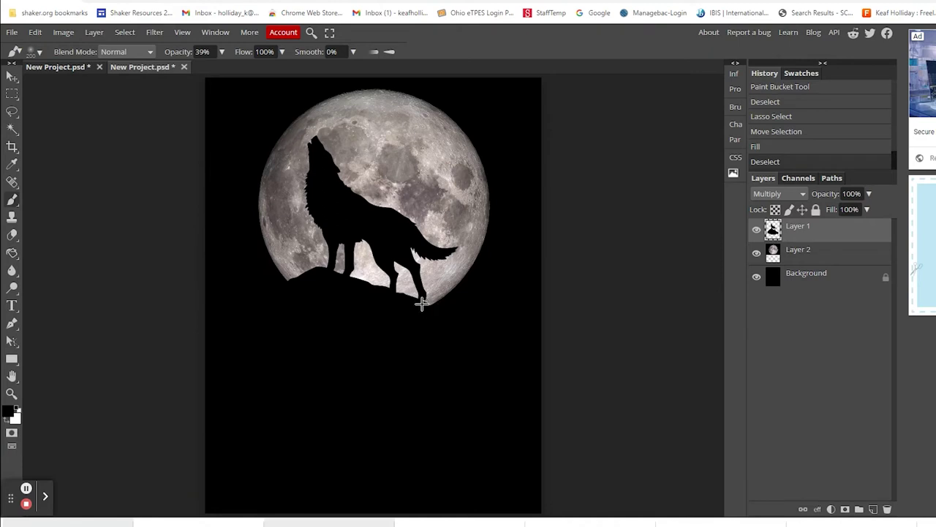
- Paint the wolf's hind leg black down to the moon's edge with a 12 px hard brush at 100% opacity
key(ctrl+minus)
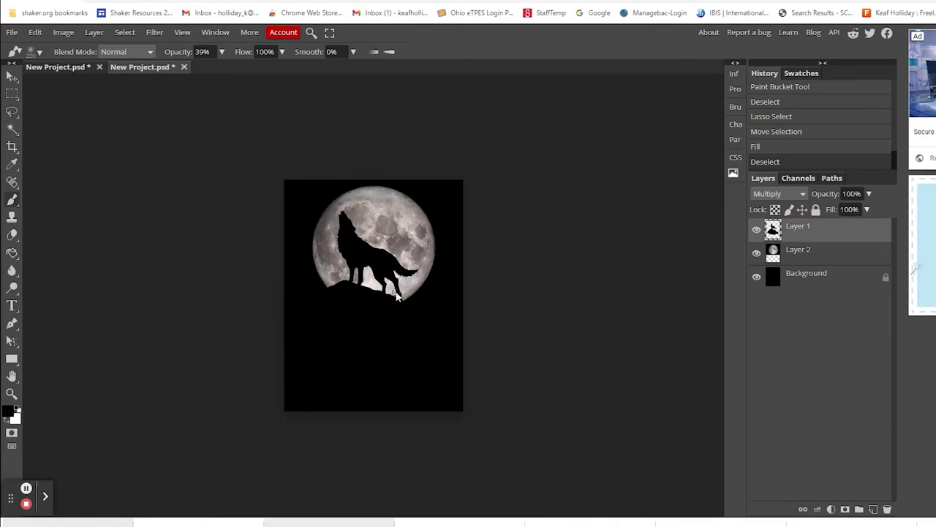
scroll(395, 297, up, 8)
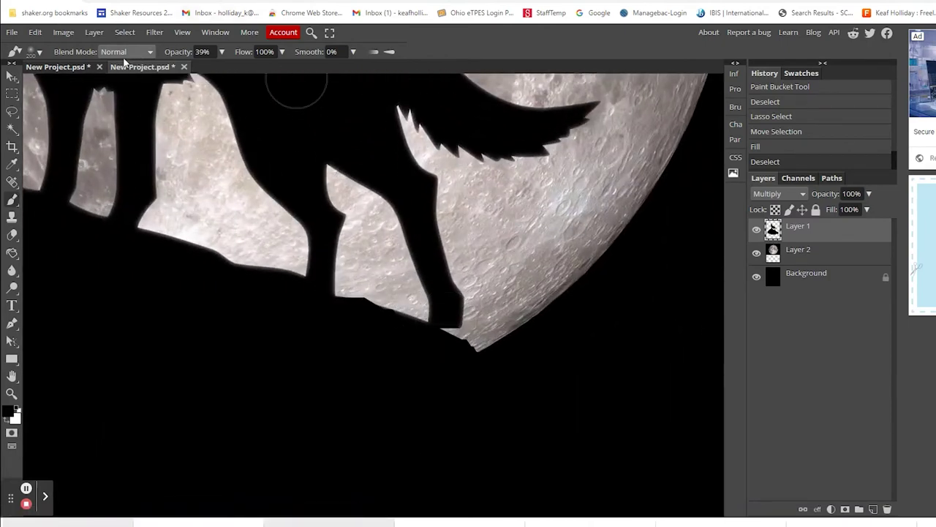
click(37, 52)
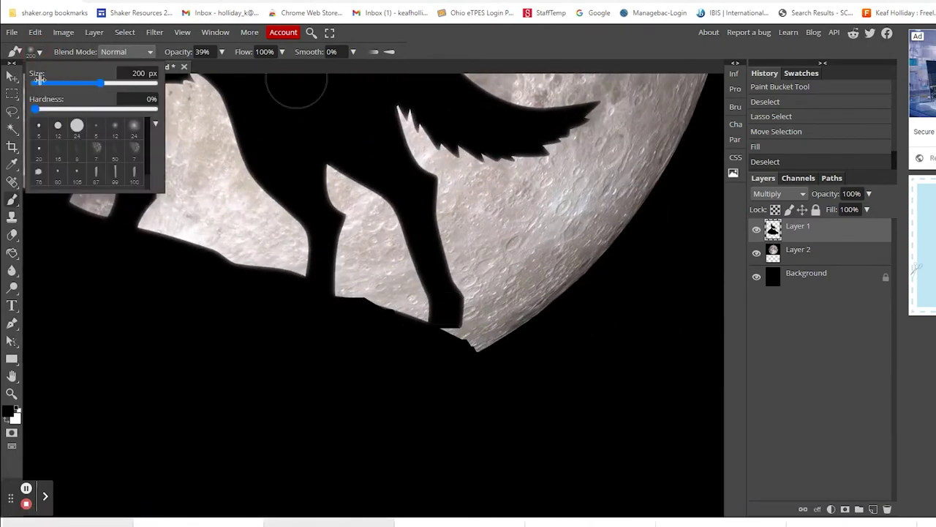
click(58, 126)
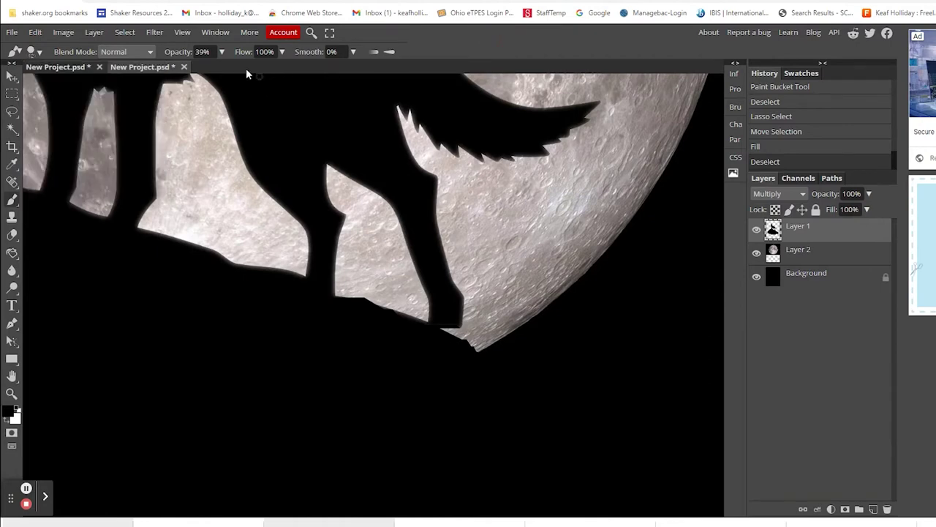
click(221, 51)
drag(189, 68, 491, 45)
mouse_move(454, 323)
mouse_down()
mouse_move(456, 339)
mouse_move(442, 314)
mouse_move(449, 358)
mouse_up()
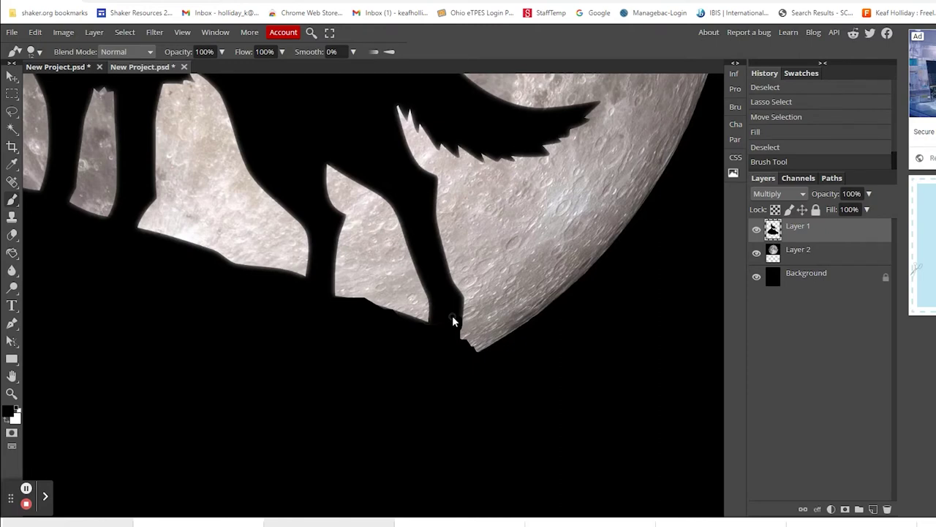
key(ctrl+0)
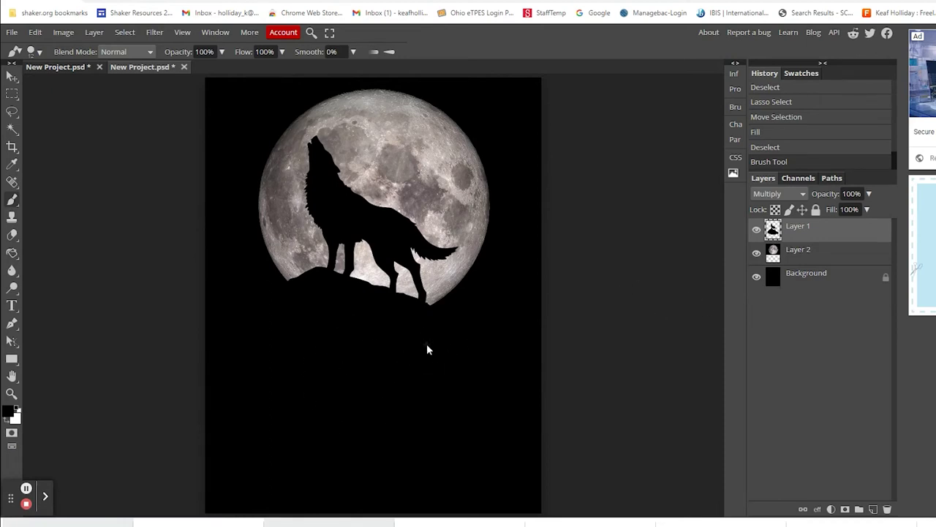
- Select the wolf and moon layers together and scale them down to about 78%
shift+click(825, 252)
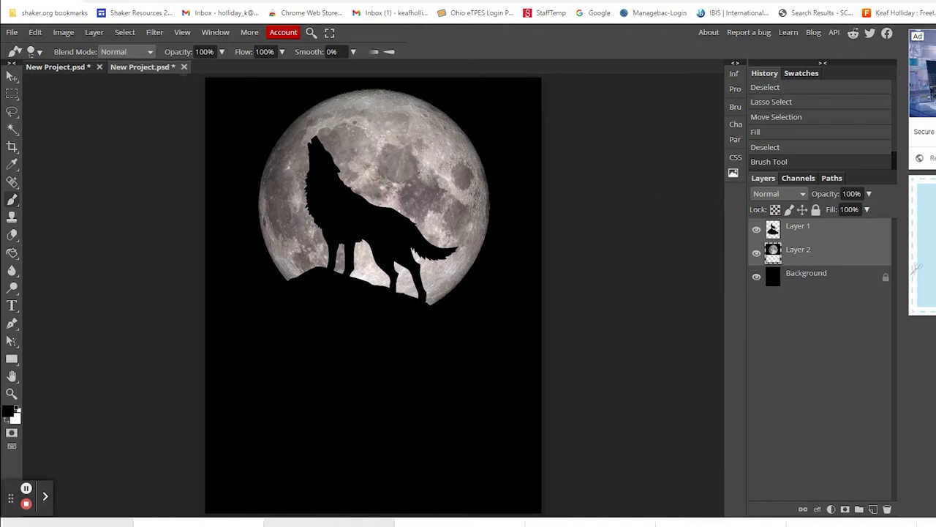
click(34, 32)
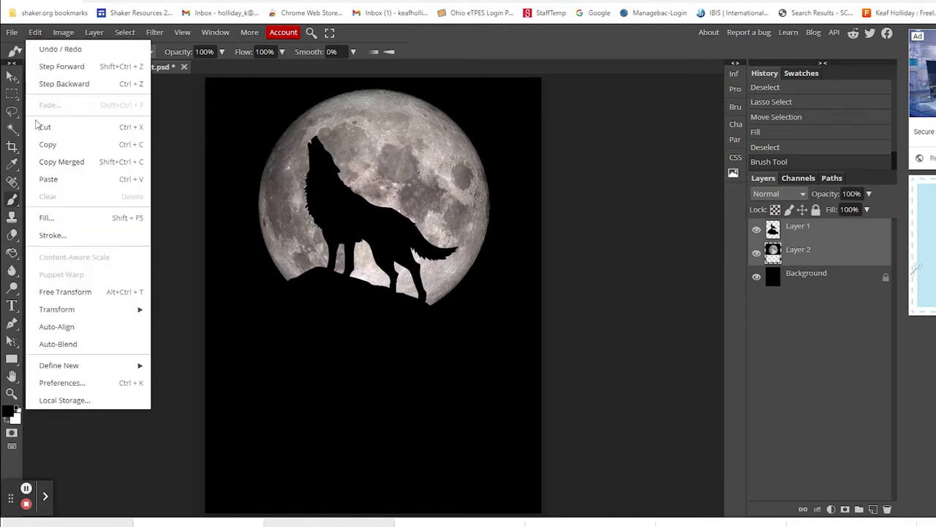
mouse_move(66, 311)
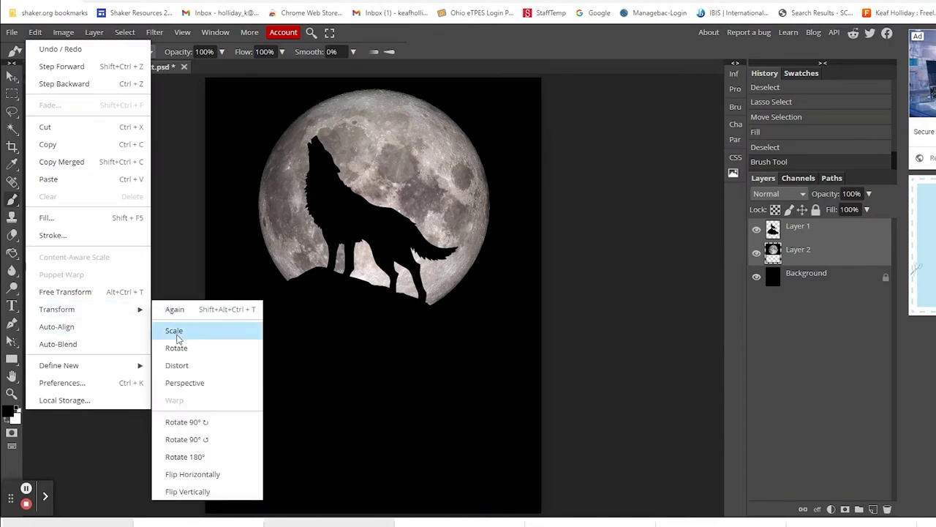
click(175, 331)
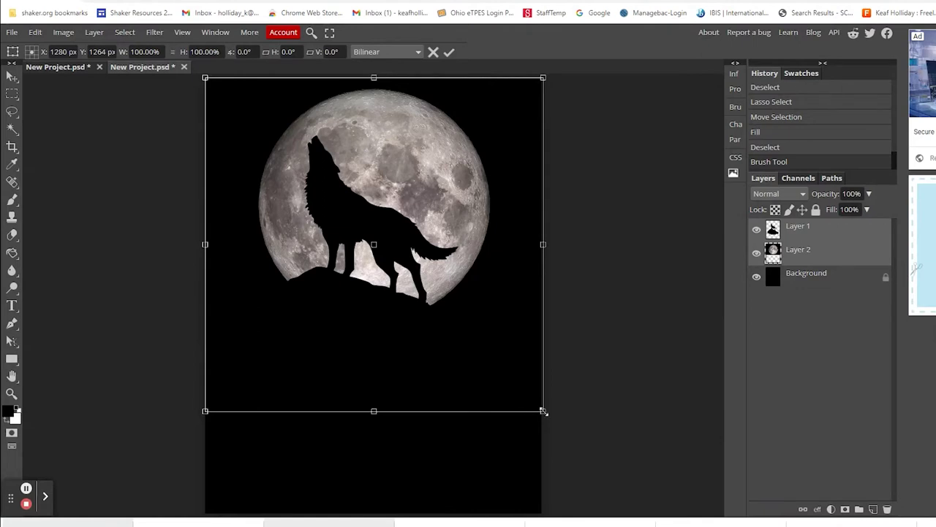
drag(542, 413, 507, 375)
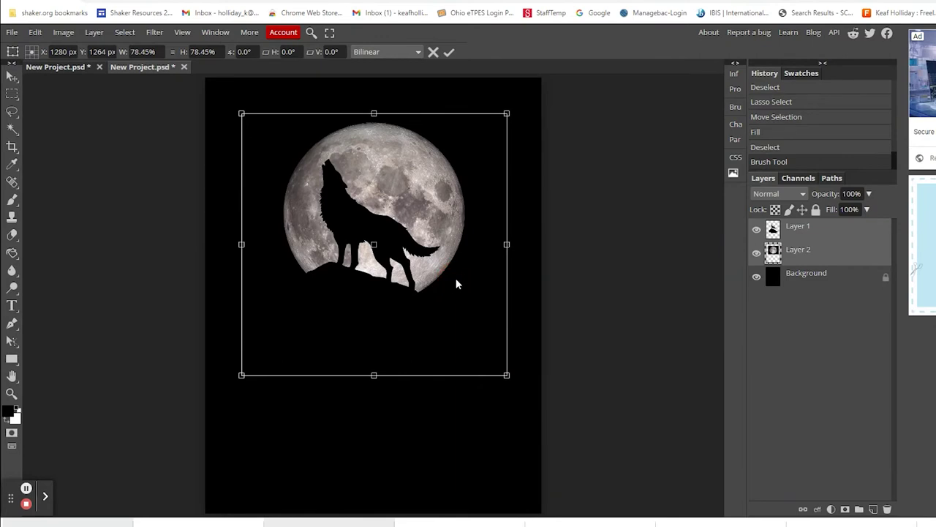
key(Return)
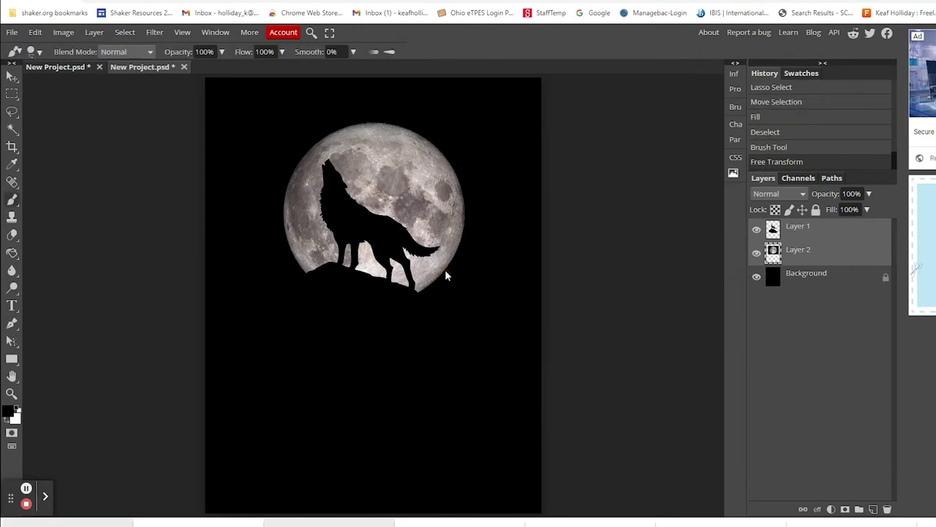
- Nudge the wolf and moon slightly higher and check the Background layer's visibility
click(9, 76)
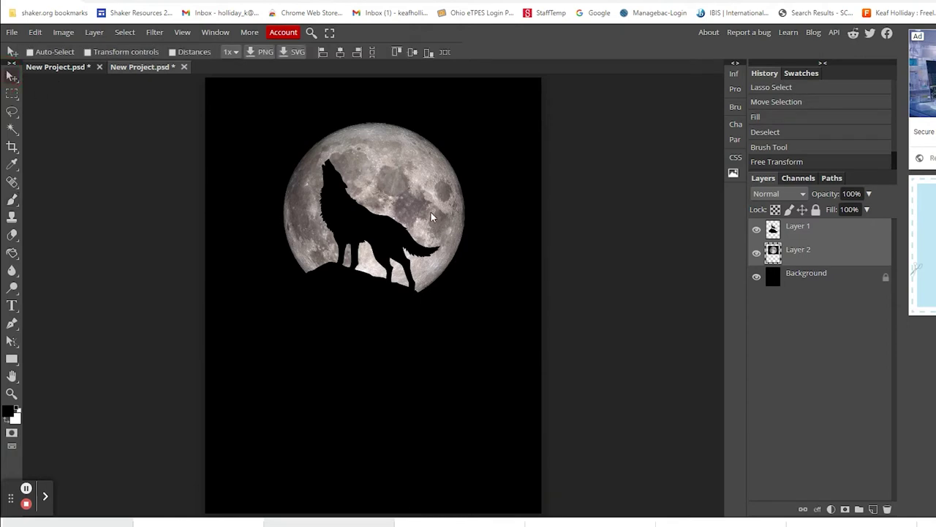
drag(431, 212, 435, 195)
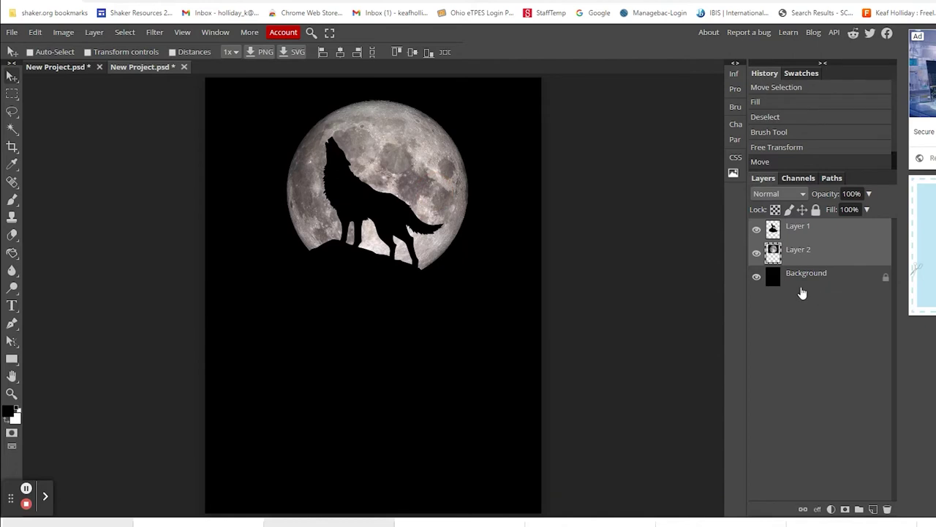
click(756, 277)
double_click(756, 278)
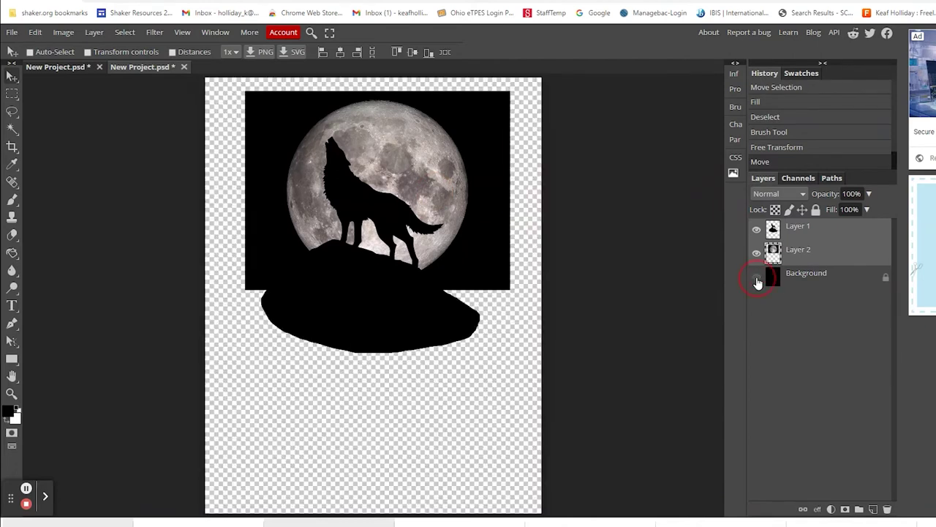
click(756, 278)
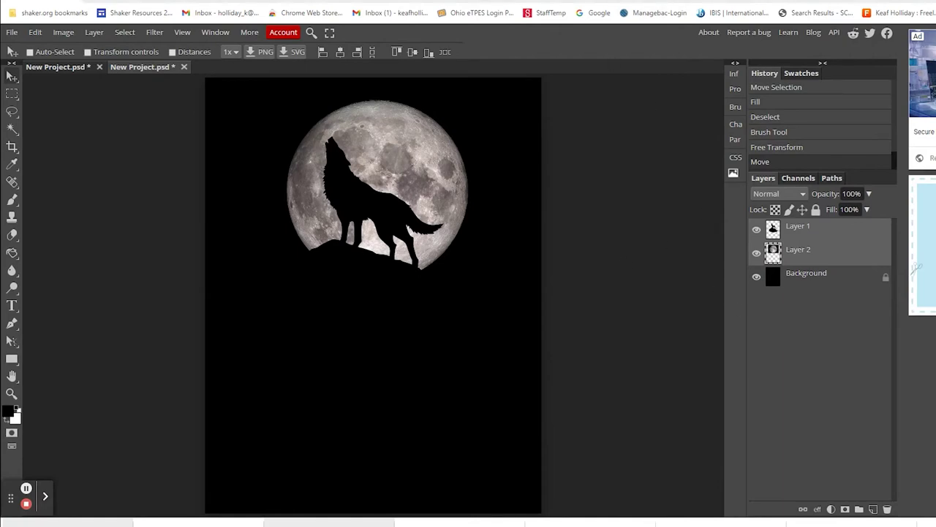
- Copy the pink-and-purple nebula image from Google Images and return to the Photopea project
click(622, 0)
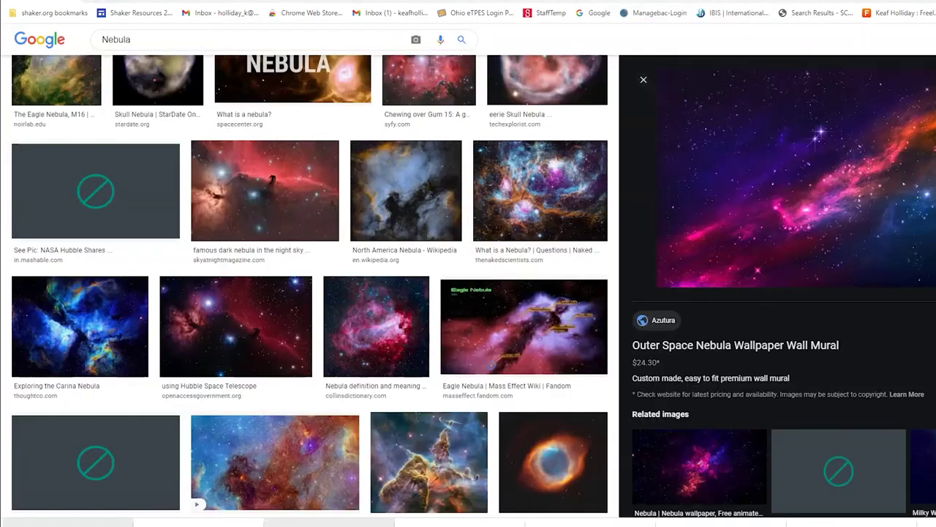
right_click(826, 170)
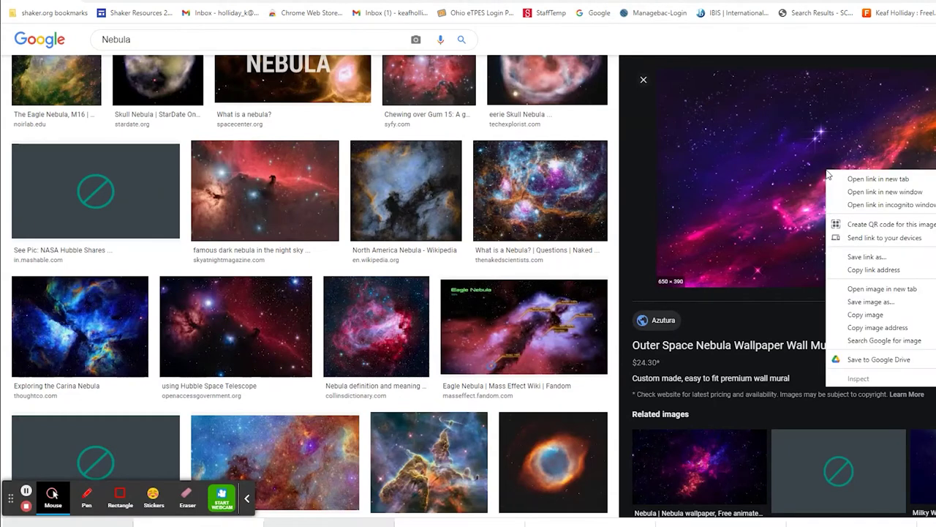
click(894, 316)
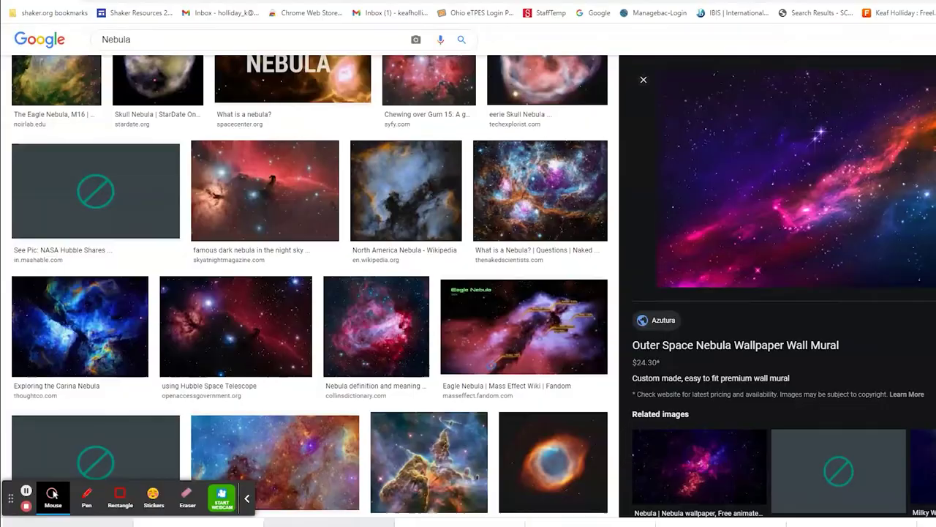
click(366, 0)
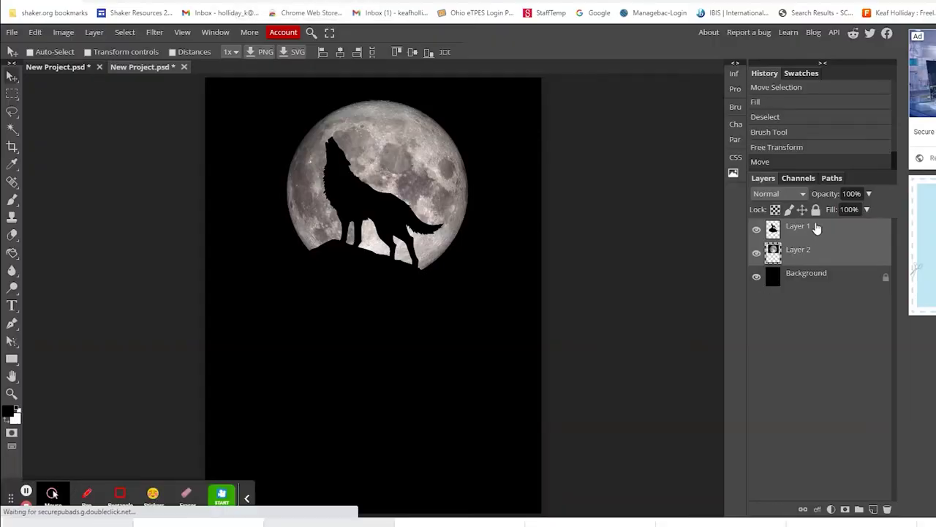
click(817, 228)
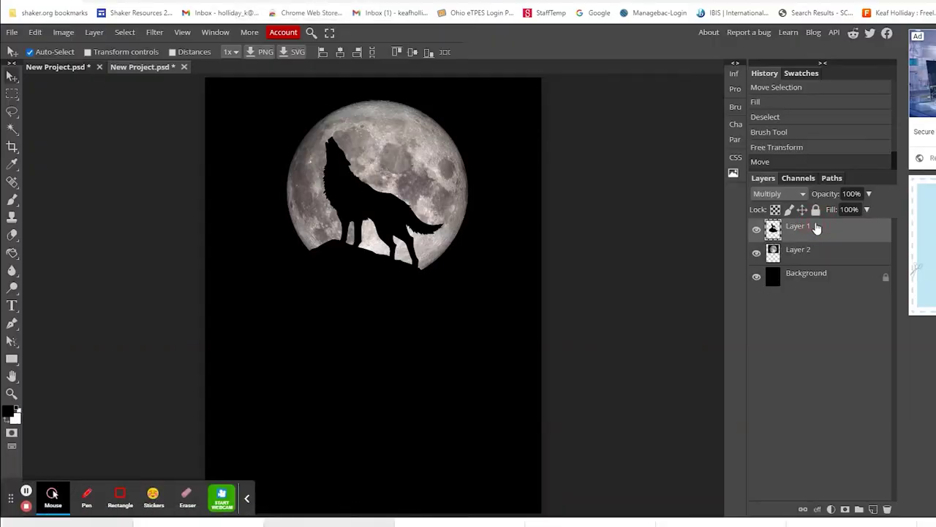
- Paste the nebula as a new layer and enlarge it about 466% to cover the poster's top
key(ctrl+v)
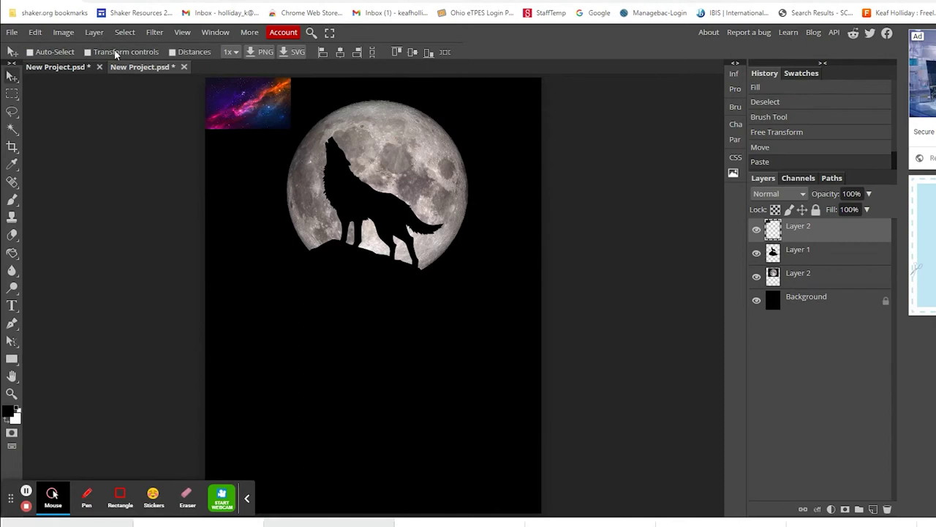
click(35, 33)
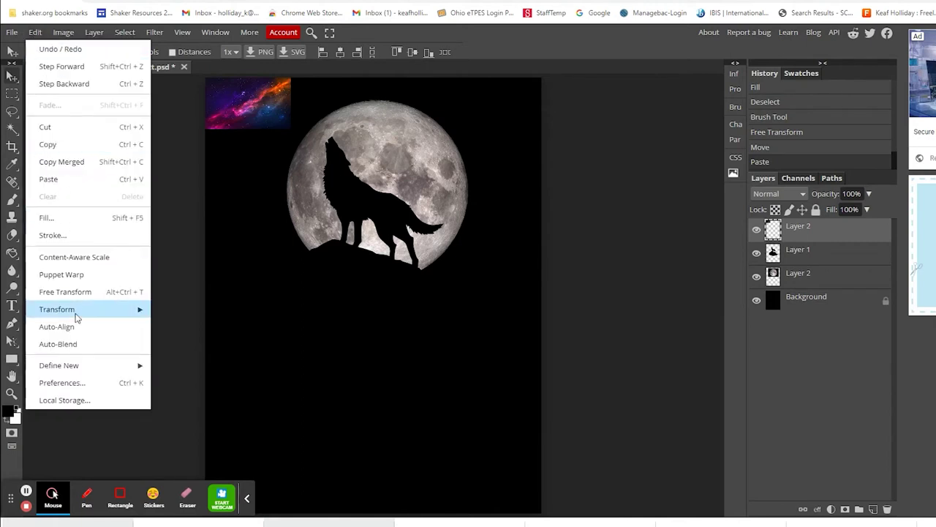
mouse_move(76, 316)
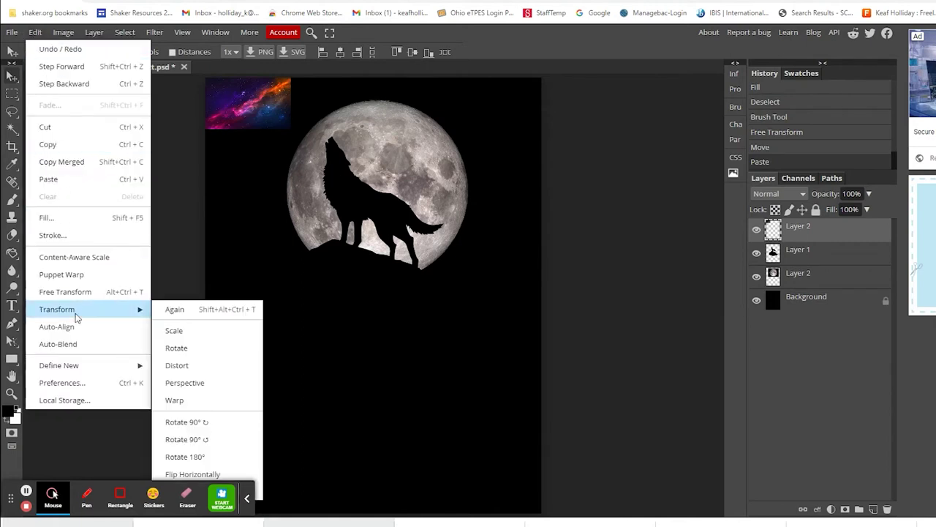
click(183, 332)
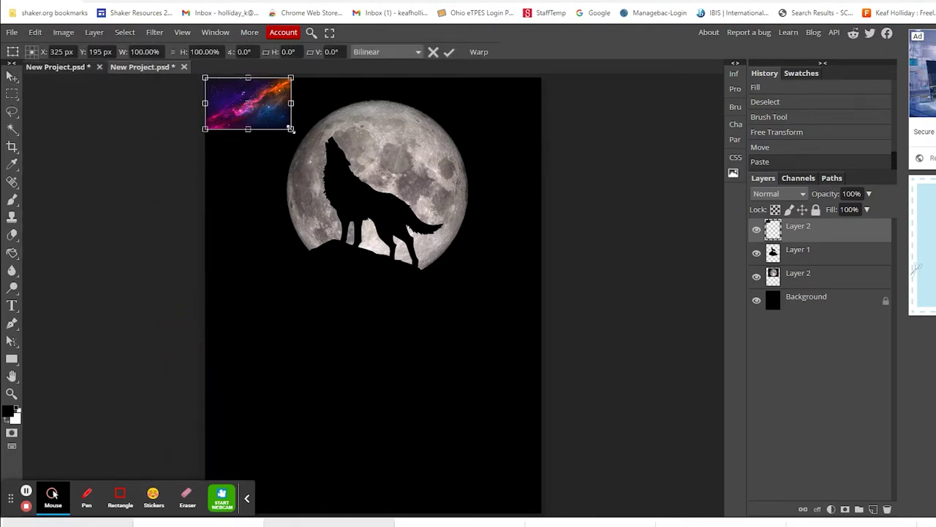
drag(292, 129, 602, 331)
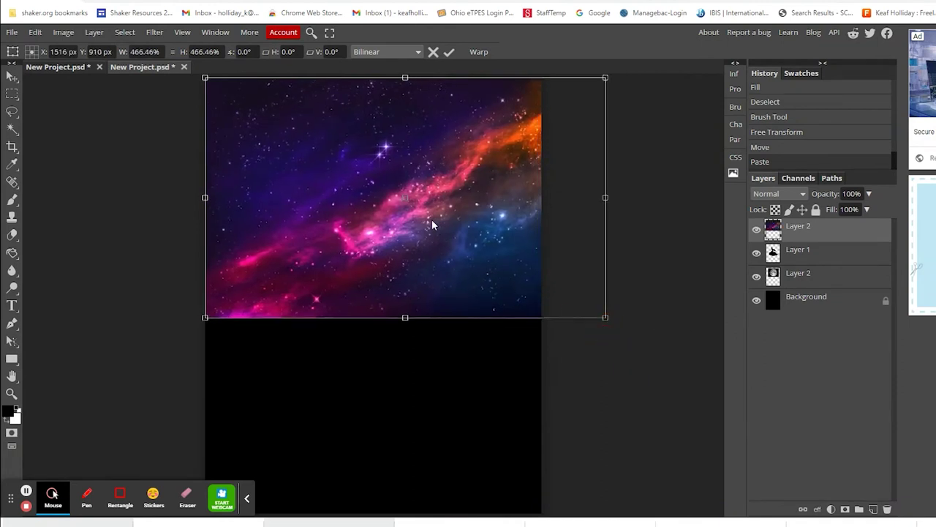
drag(428, 231, 409, 230)
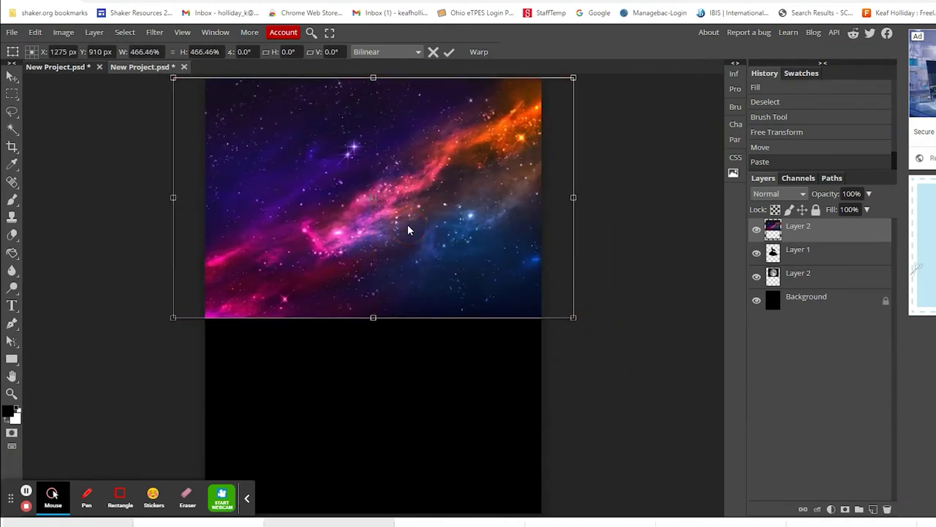
- Test lowering the nebula layer's opacity, then restore it to 100%
click(869, 194)
mouse_move(865, 212)
mouse_down()
mouse_move(836, 208)
mouse_move(854, 215)
mouse_up()
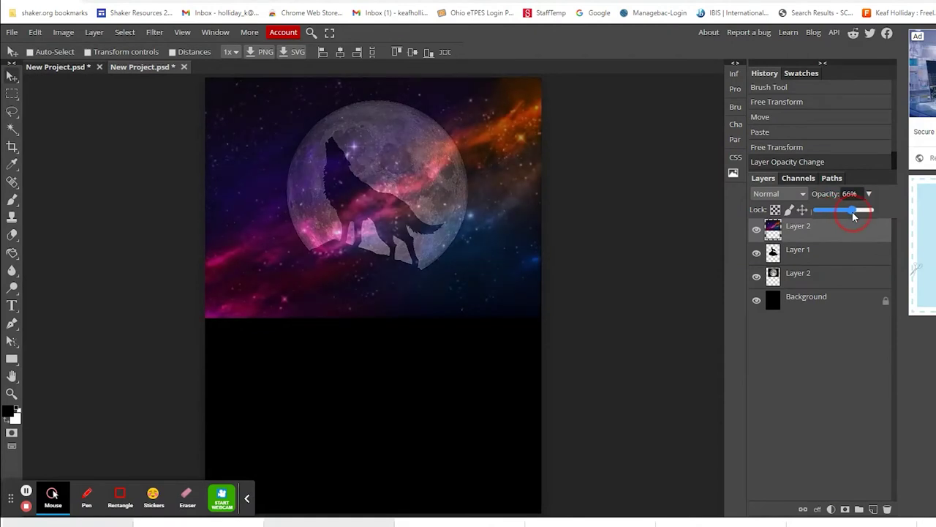
drag(853, 215, 861, 236)
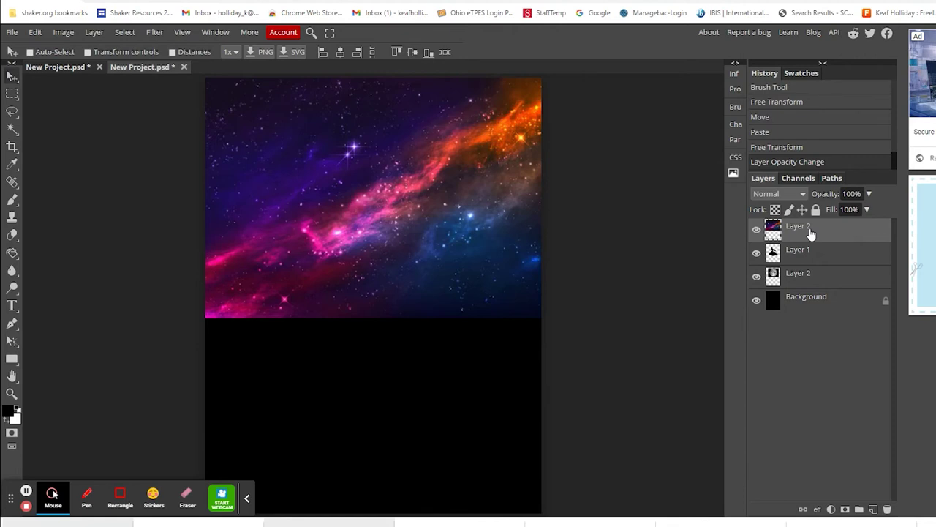
- Move the nebula layer below the wolf and moon, back to the top, then select the moon layer
drag(811, 232, 811, 285)
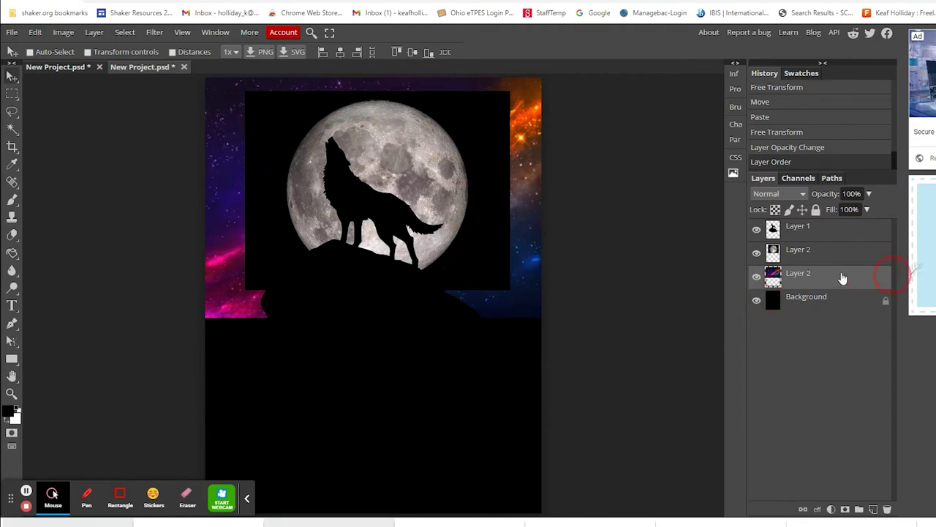
drag(834, 278, 834, 230)
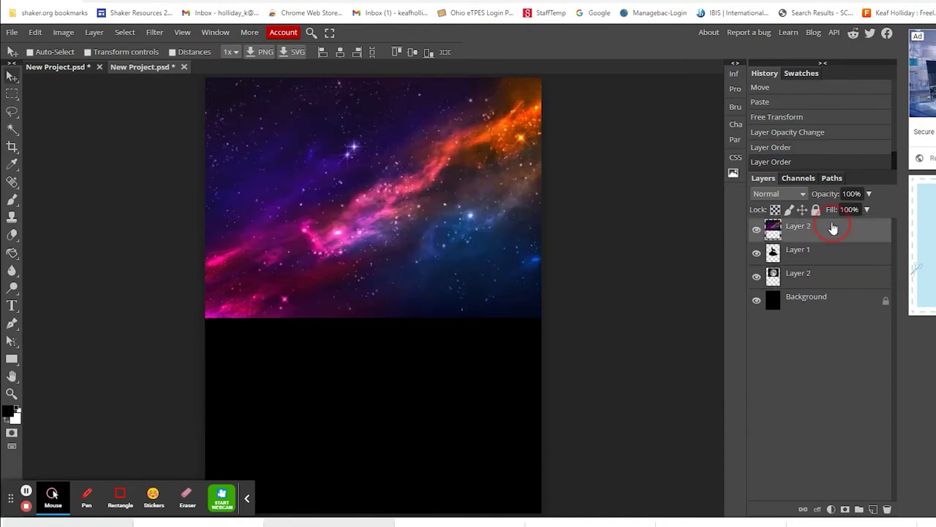
click(805, 277)
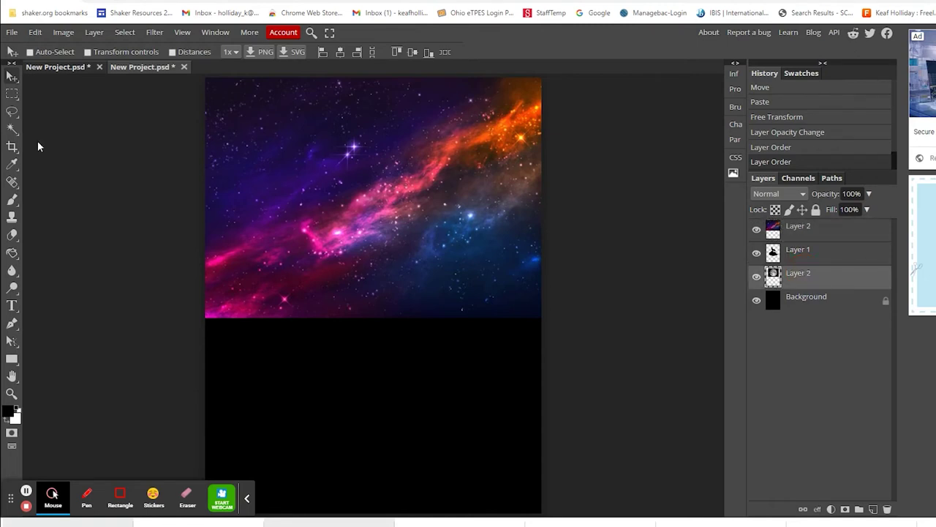
- Hide the galaxy and background layers and erase the black area around the moon with Magic Wand
click(12, 131)
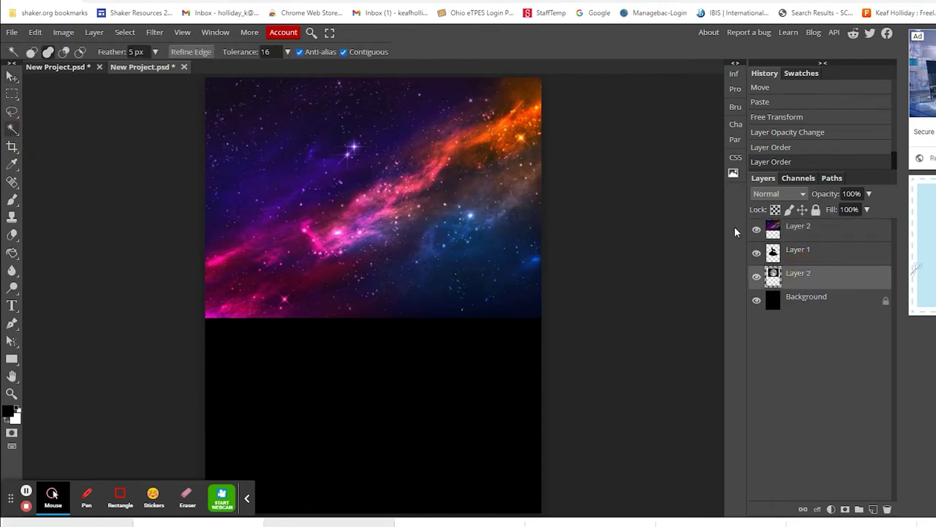
click(757, 229)
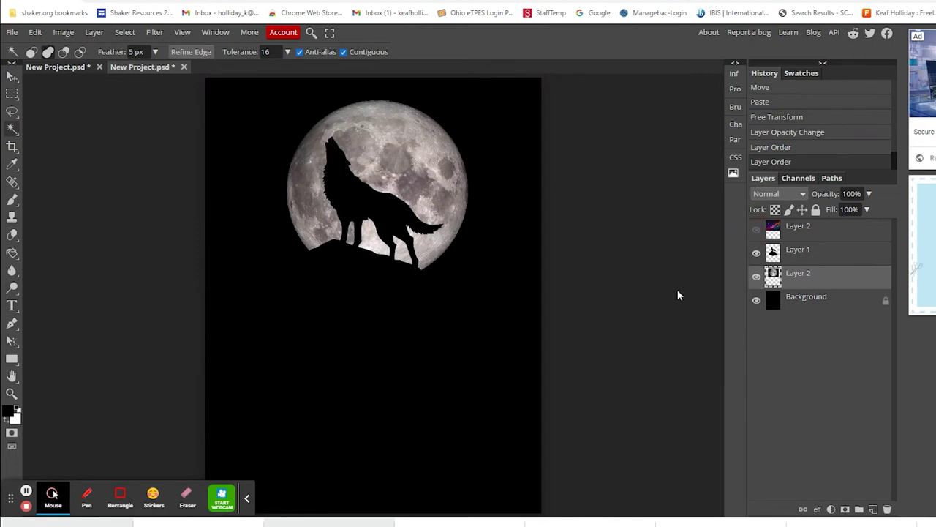
click(756, 300)
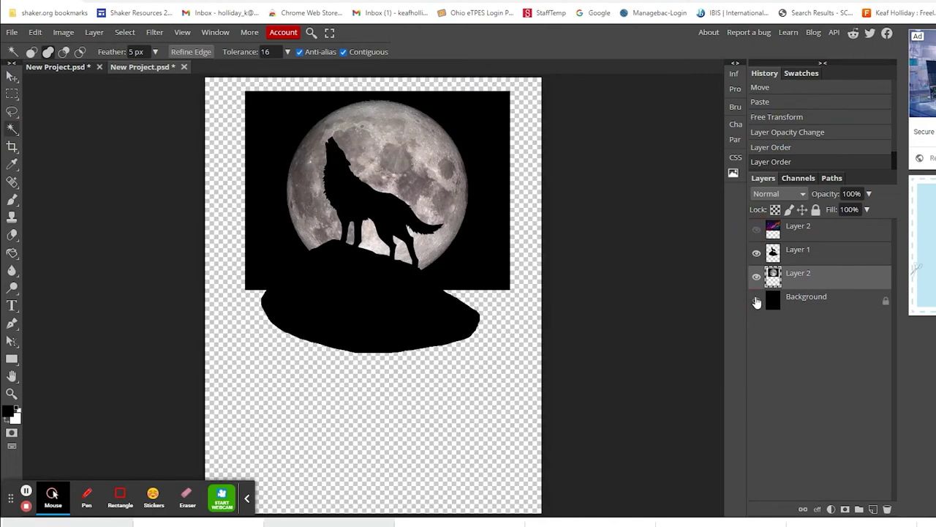
click(278, 136)
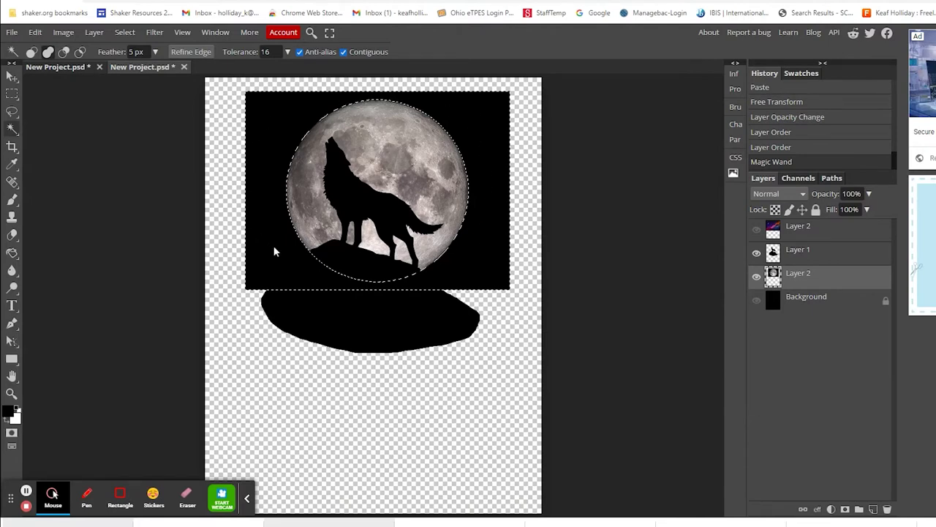
key(ctrl+shift+i)
key(ctrl+d)
click(275, 133)
key(Delete)
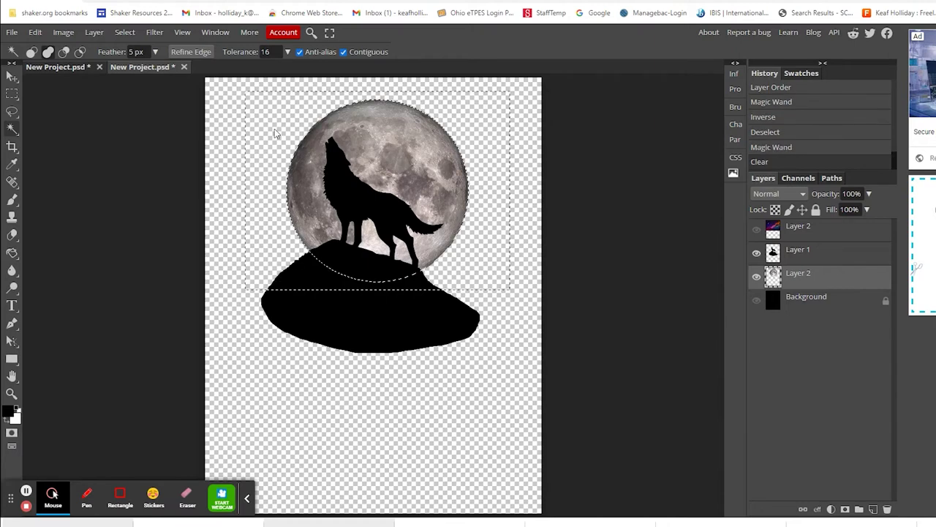
key(ctrl+d)
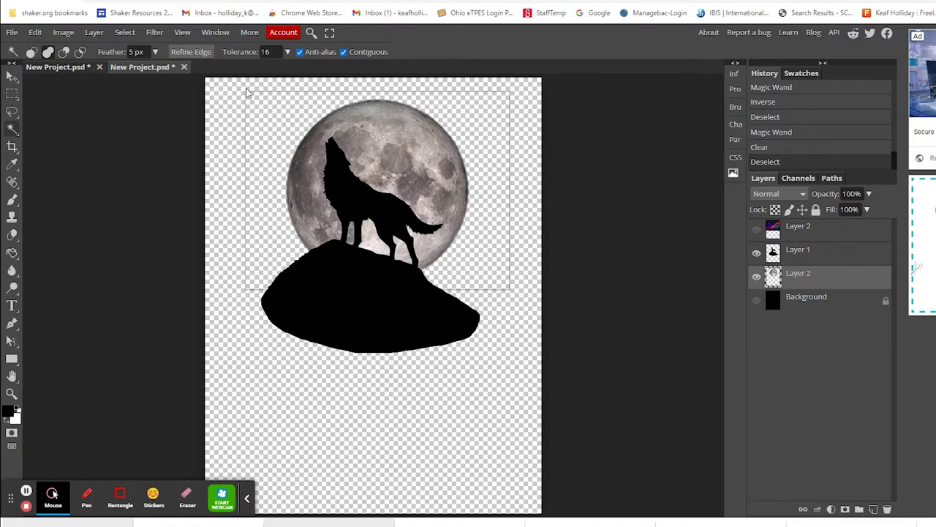
- Erase leftover edge strips around the moon picture with rectangular selections, then show the galaxy again
click(12, 94)
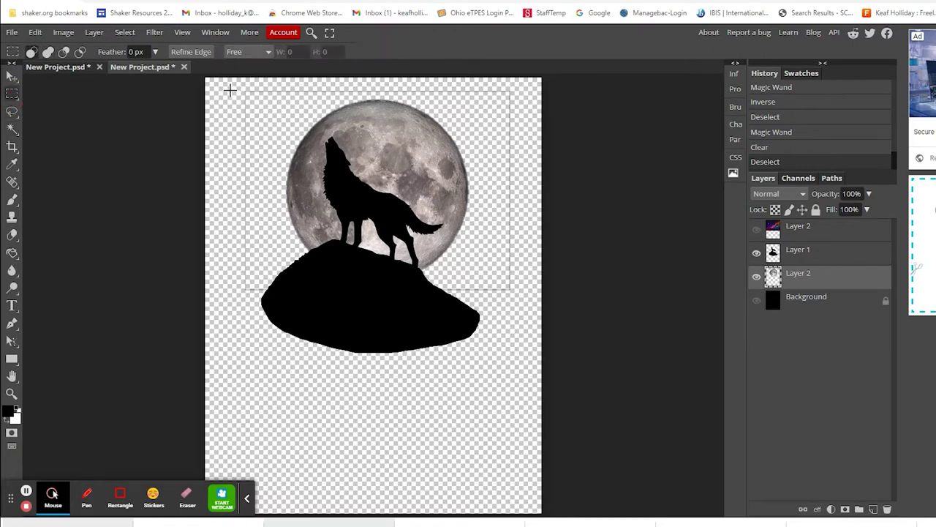
drag(232, 83, 512, 295)
key(Delete)
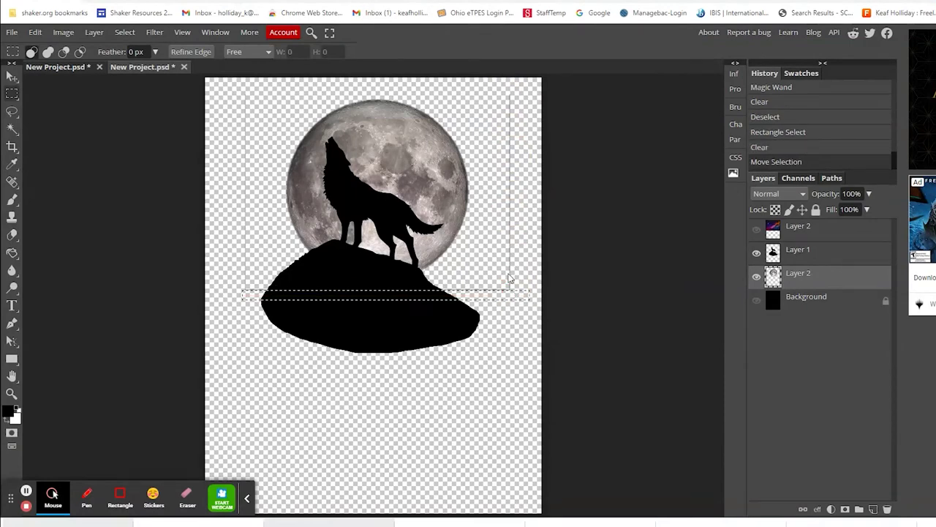
click(510, 278)
drag(495, 82, 520, 308)
key(Delete)
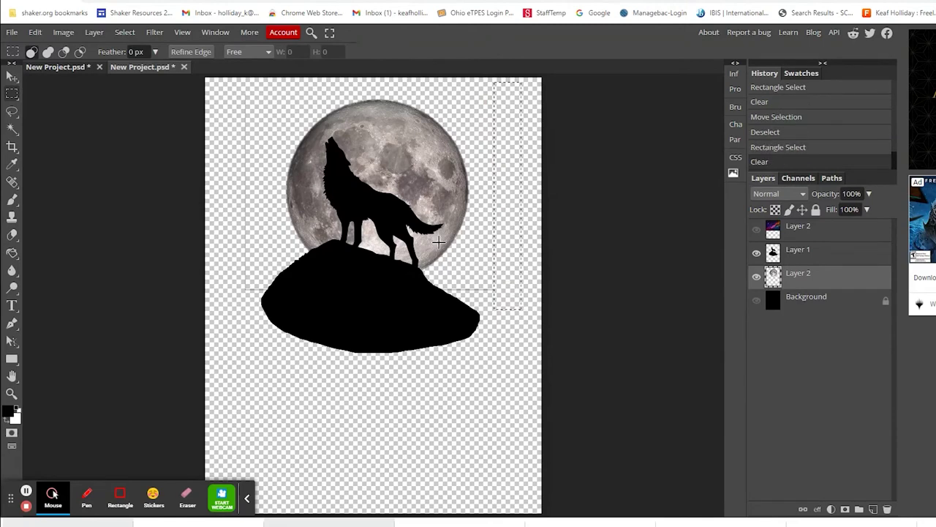
drag(491, 198, 247, 197)
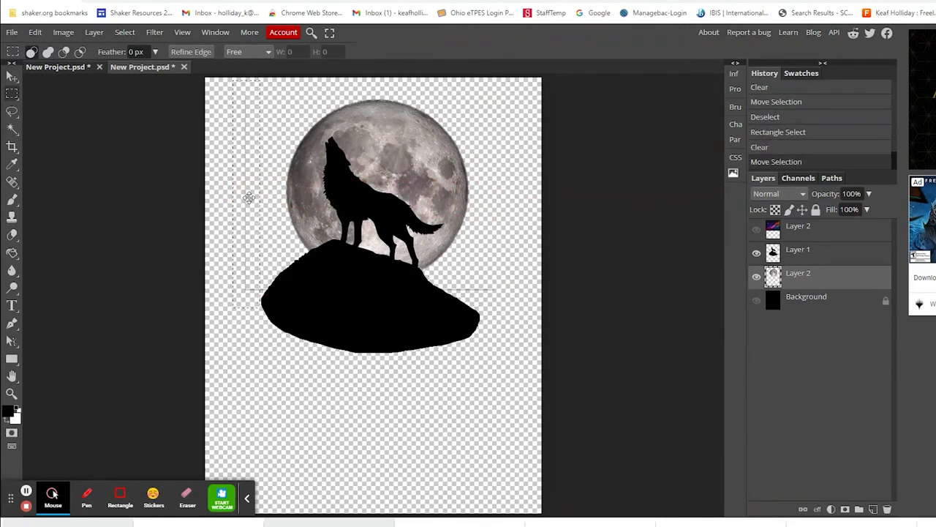
key(Delete)
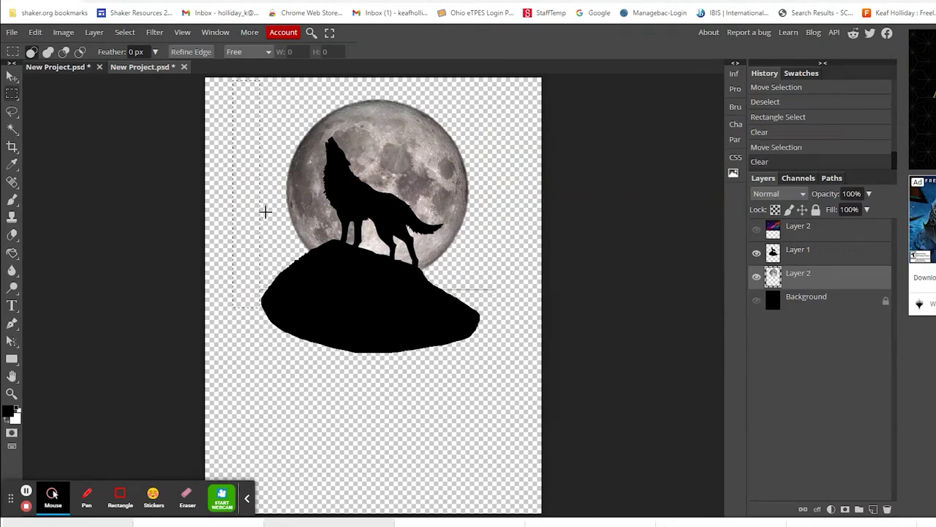
click(268, 215)
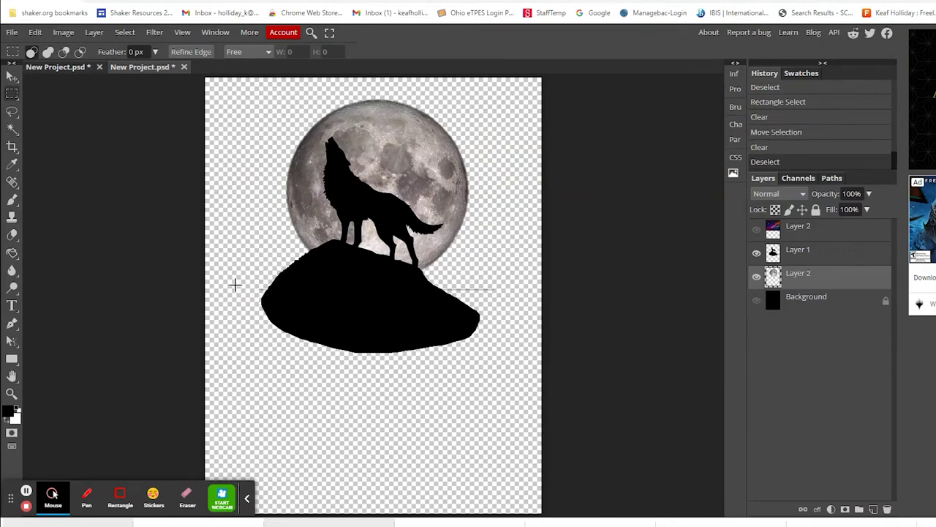
drag(234, 285, 517, 313)
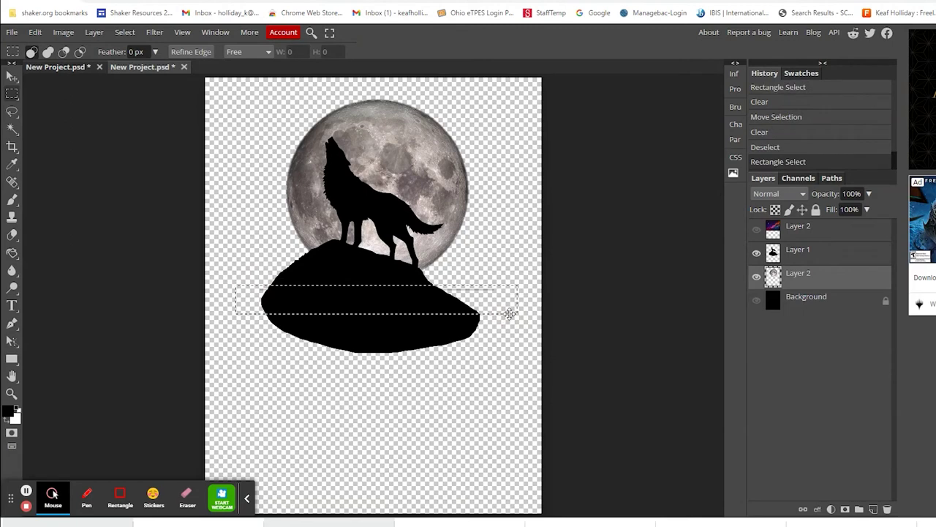
key(Delete)
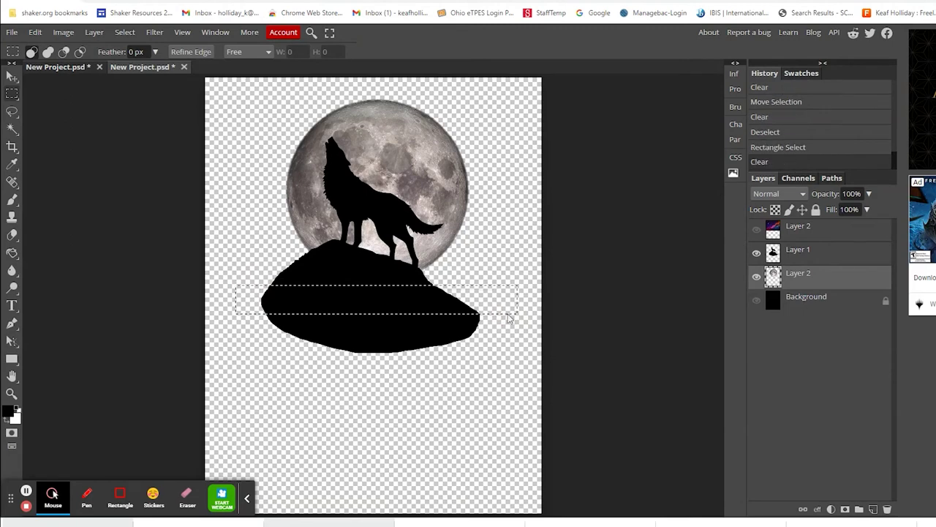
key(ctrl+d)
click(756, 230)
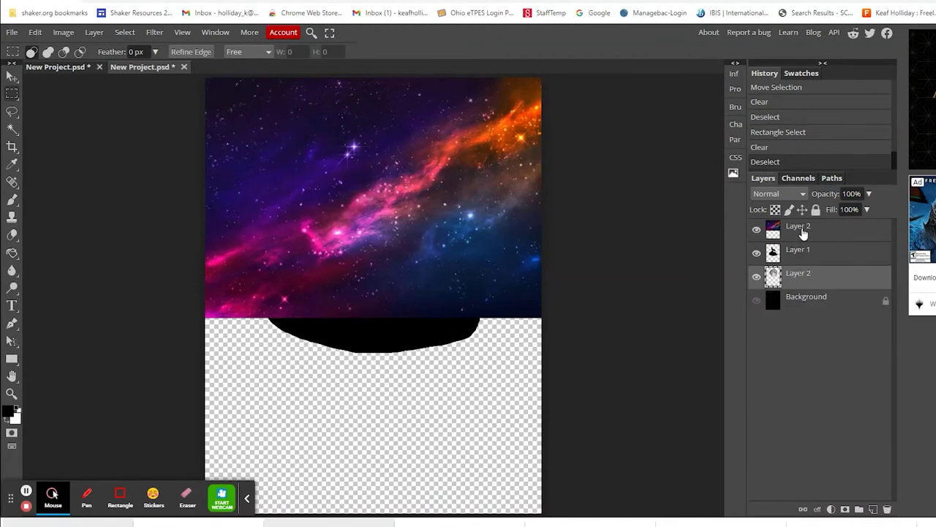
- Add a raster mask to the galaxy layer, undoing the mask mistakenly added to the moon layer
click(845, 509)
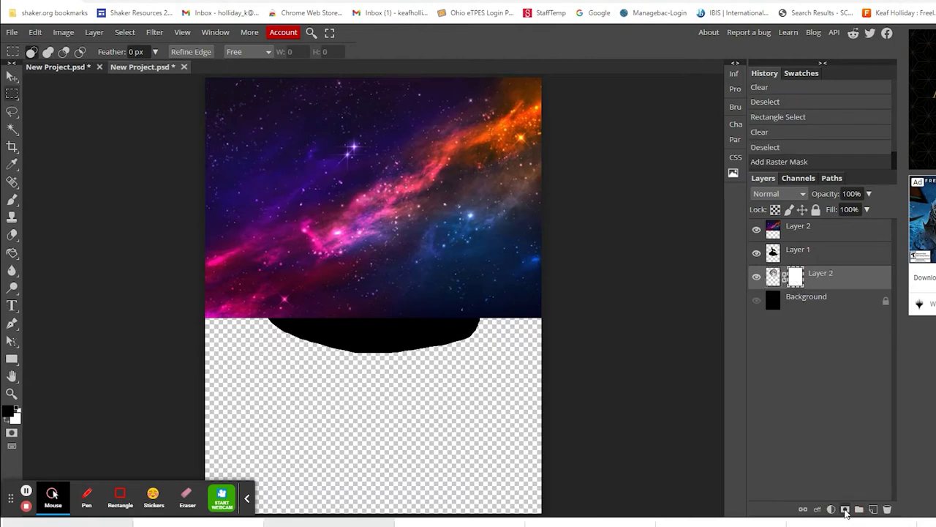
click(826, 226)
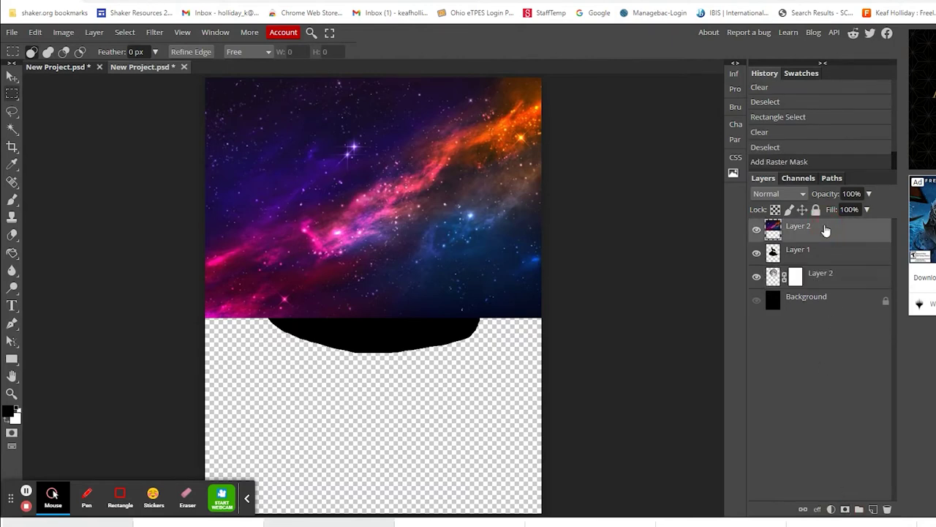
click(825, 279)
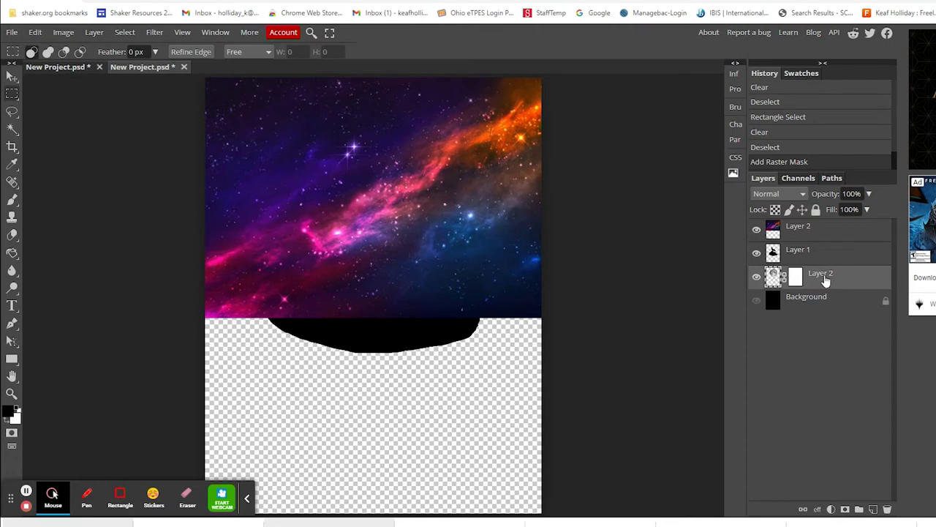
key(ctrl+z)
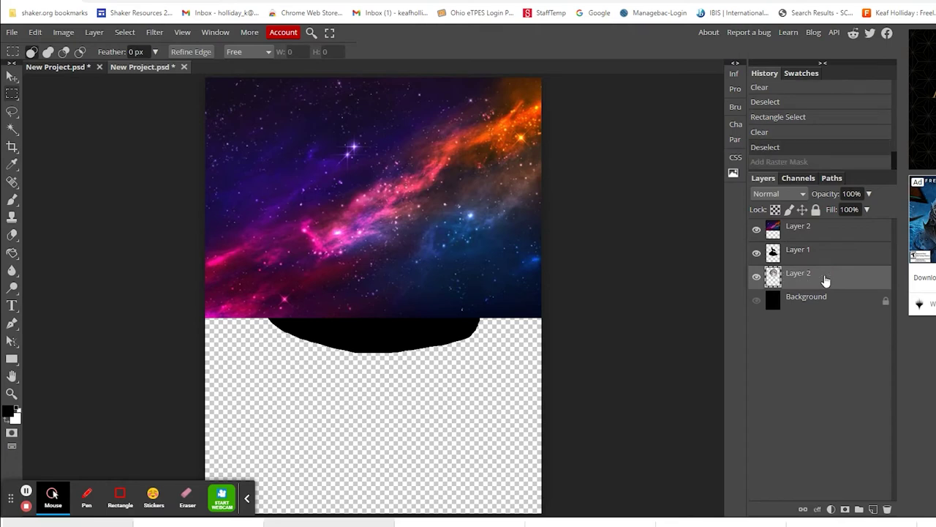
click(812, 232)
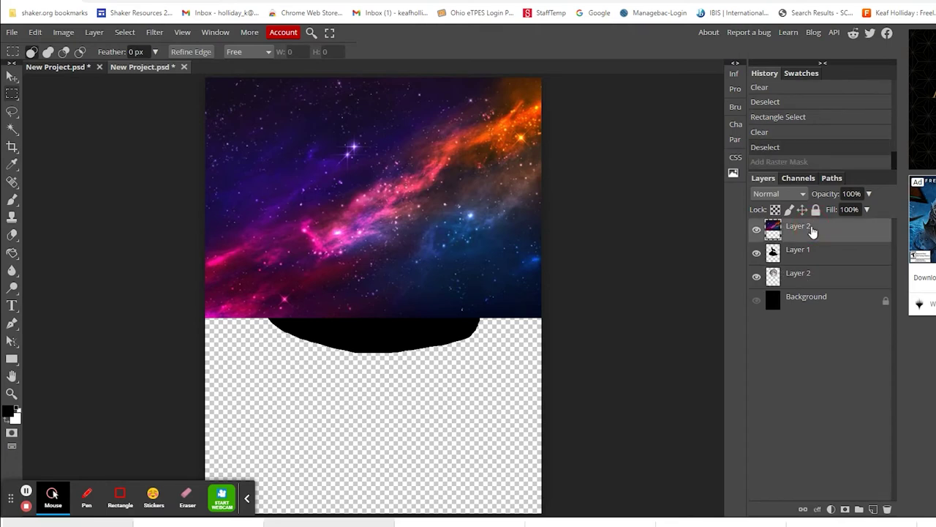
click(846, 509)
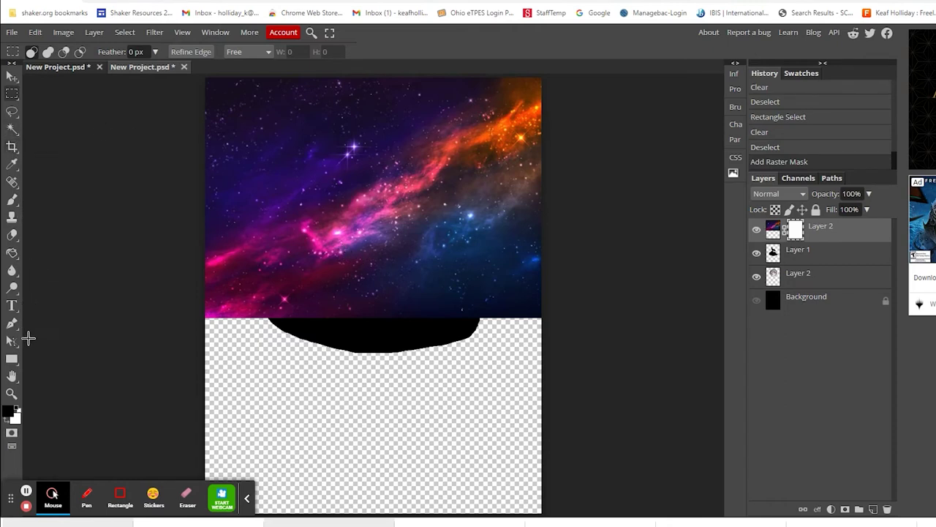
- Set the brush to a soft tip at 46% opacity, then select the moon layer
click(12, 200)
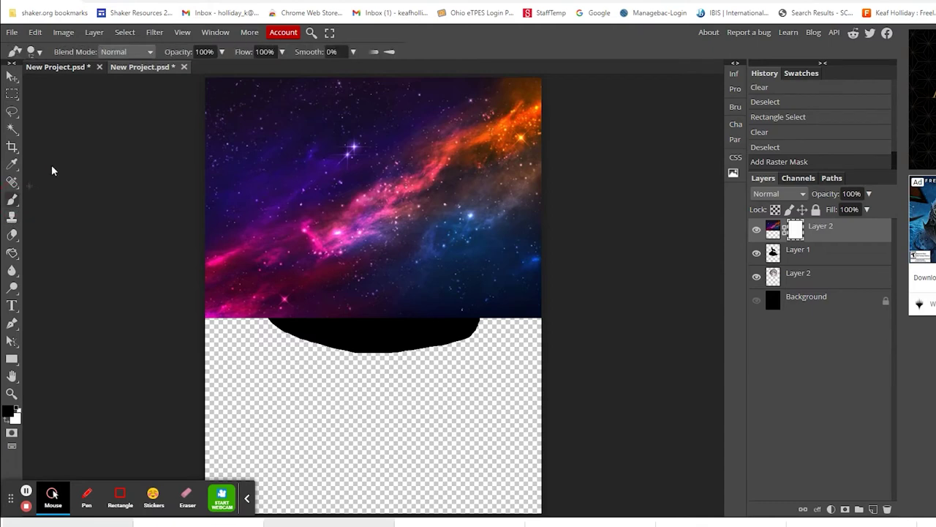
click(39, 53)
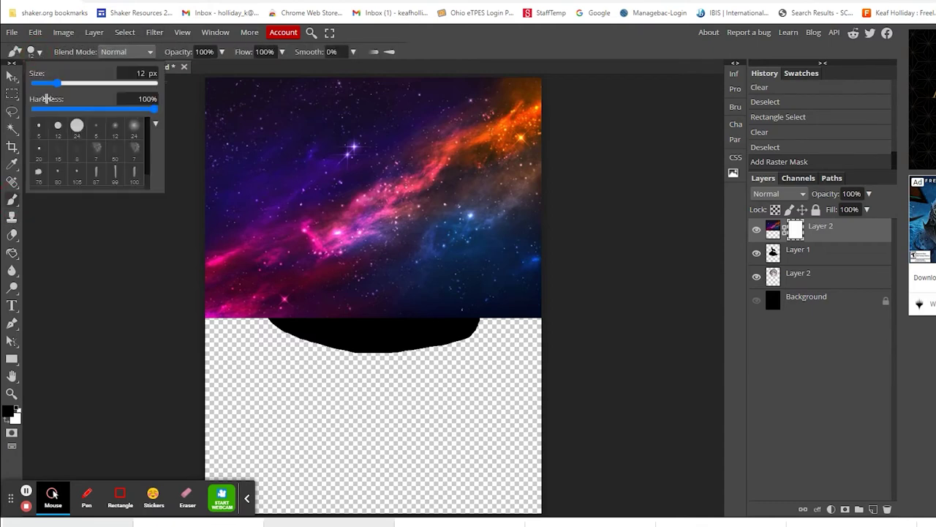
click(133, 132)
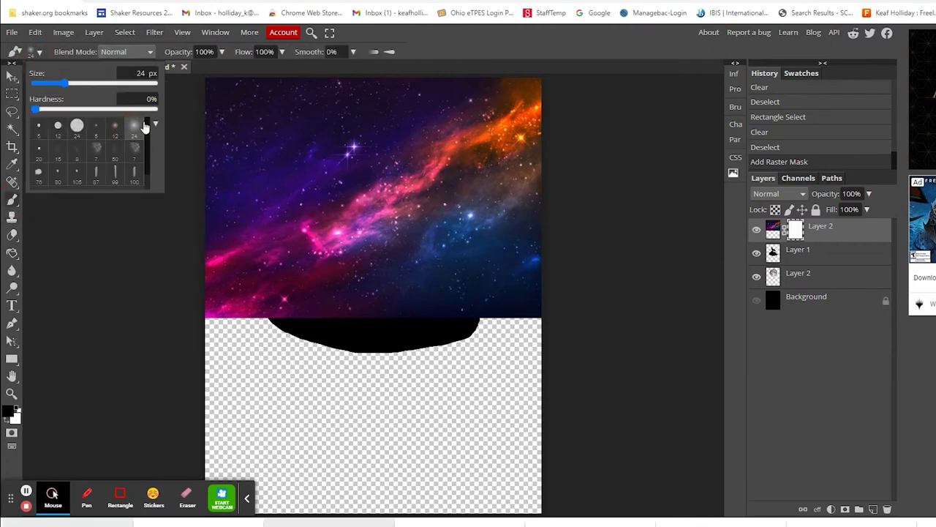
click(222, 52)
click(194, 69)
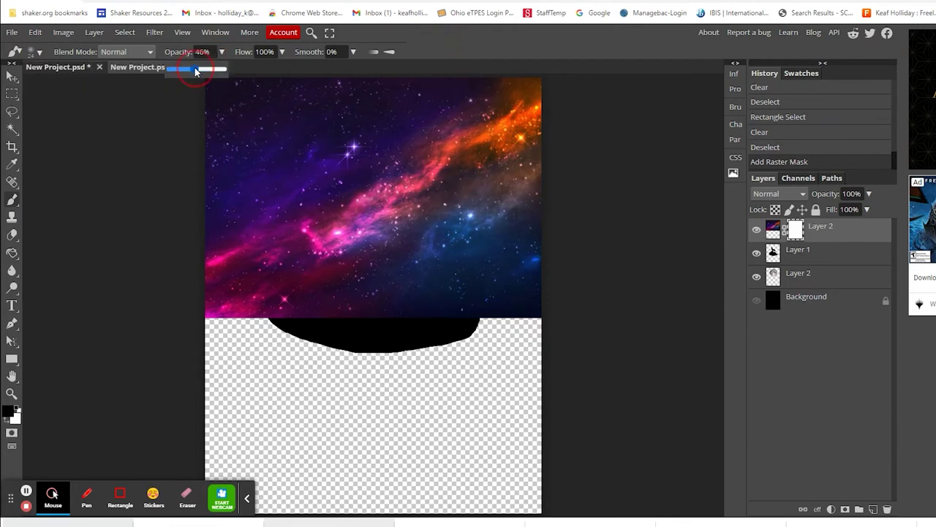
click(401, 41)
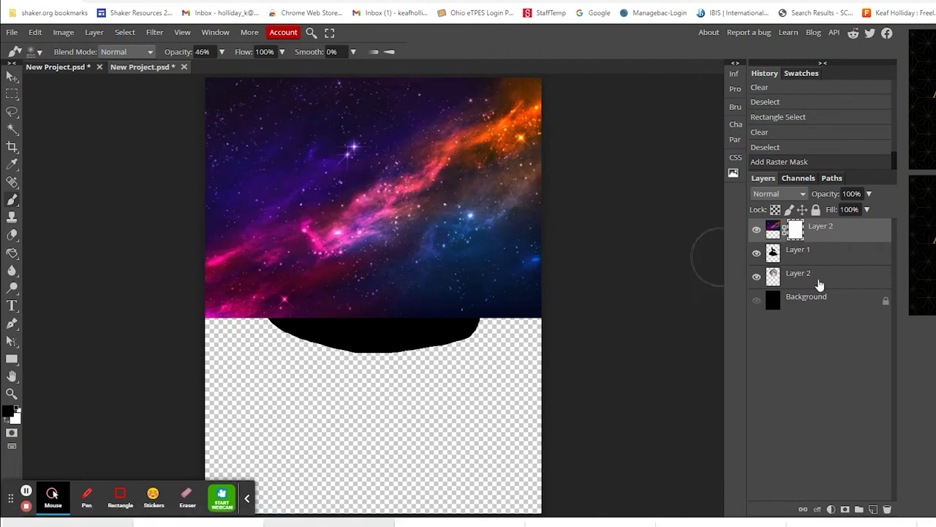
click(788, 276)
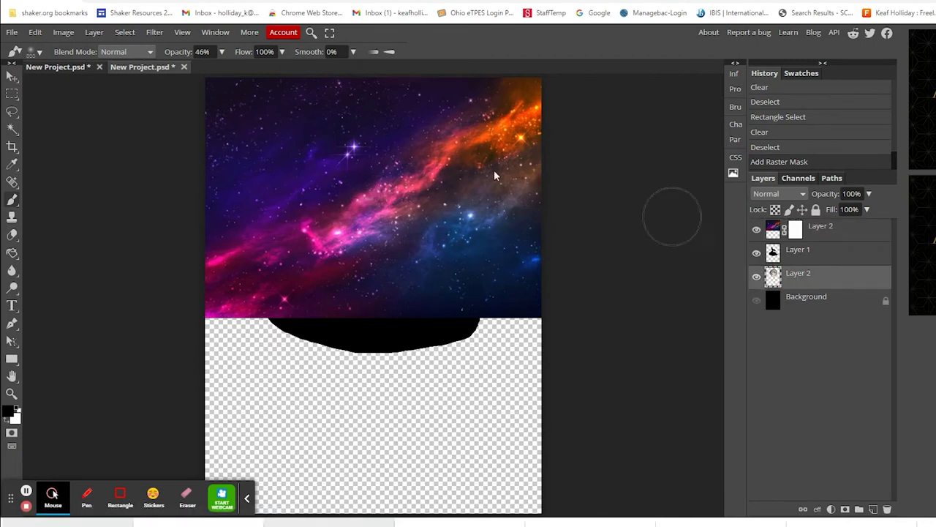
- Select the area inside the moon circle by Magic Wand on its surroundings and inverting, on the galaxy mask
click(12, 129)
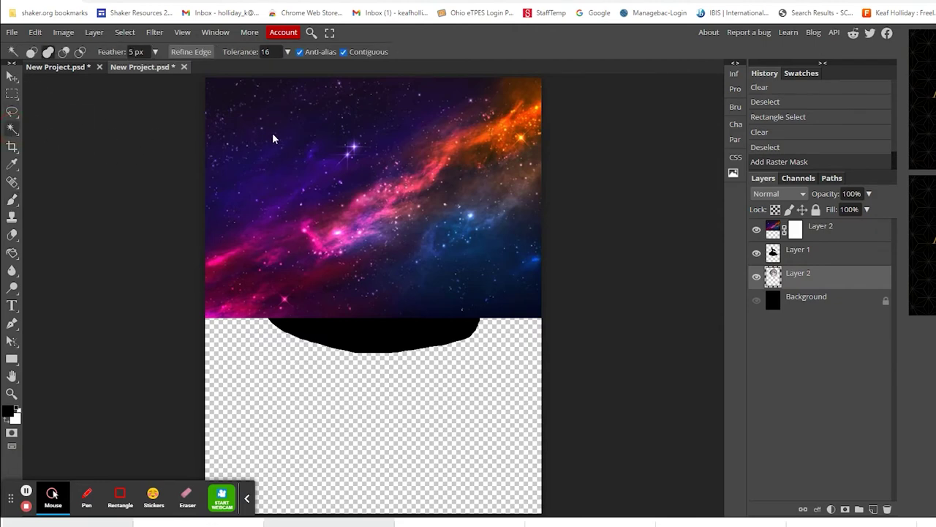
click(272, 138)
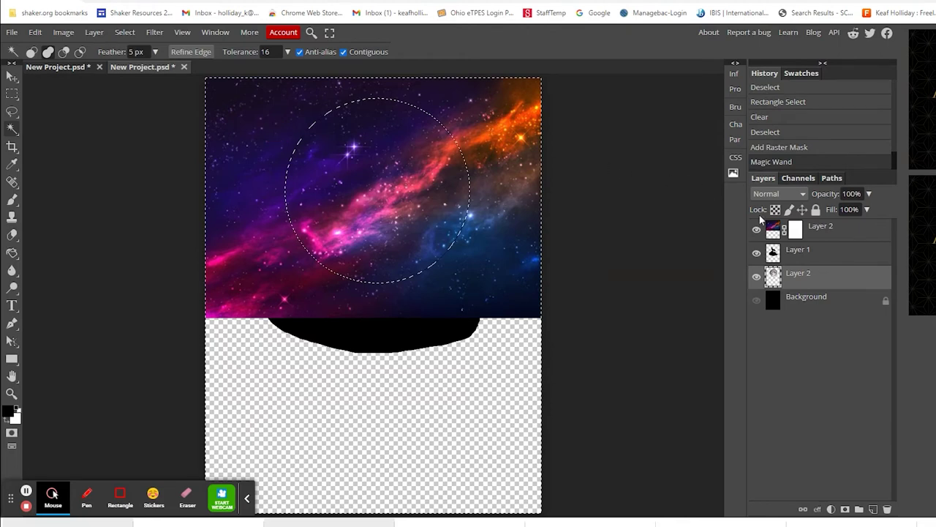
click(796, 230)
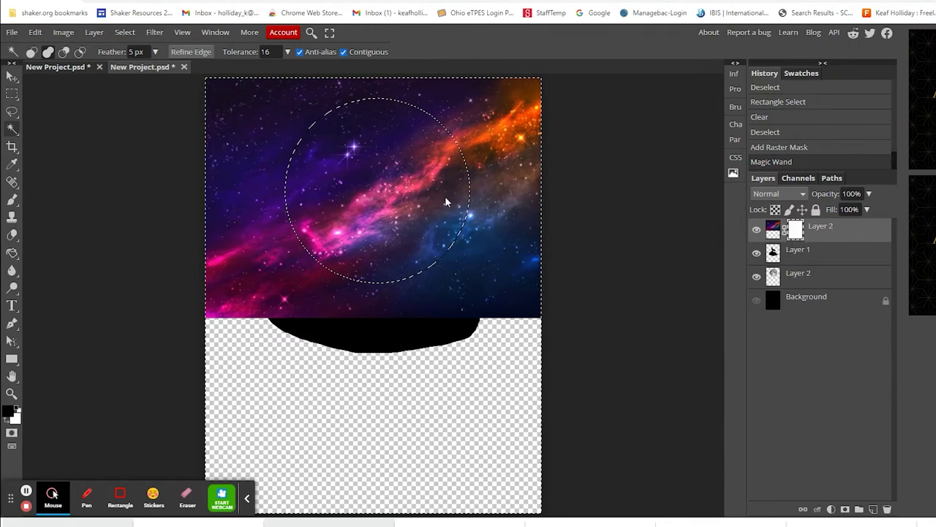
key(ctrl+shift+i)
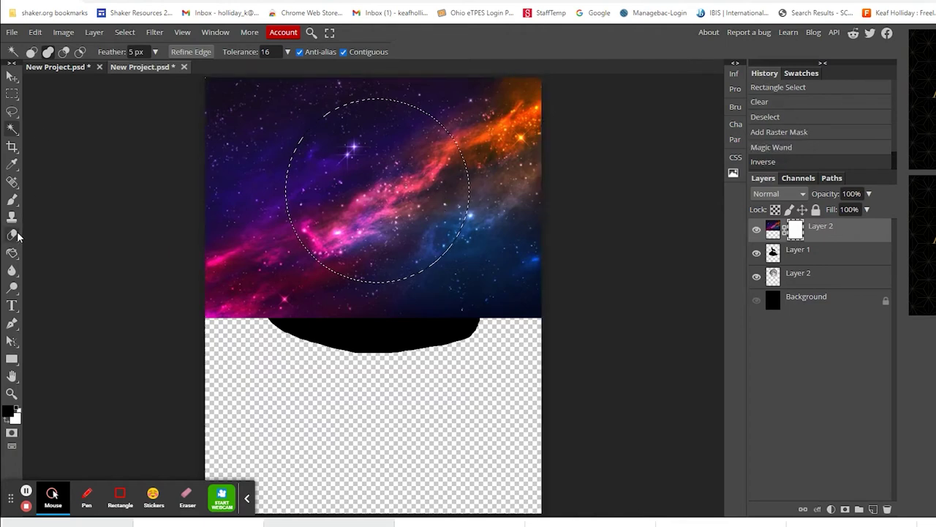
- Brush black on the galaxy mask inside the circle to reveal moon and wolf, then deselect
click(12, 198)
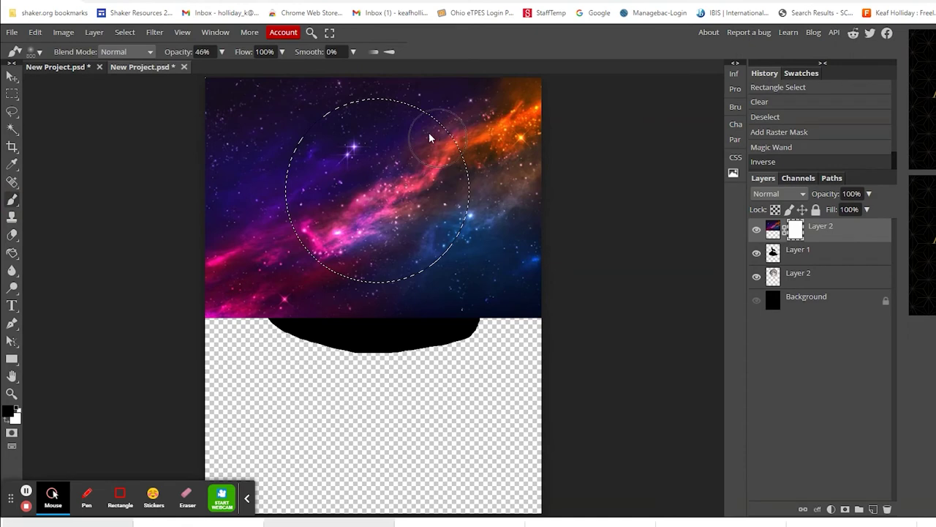
mouse_move(429, 136)
mouse_down()
mouse_move(346, 150)
mouse_move(405, 133)
mouse_move(428, 147)
mouse_move(430, 165)
mouse_move(387, 133)
mouse_move(340, 139)
mouse_up()
mouse_move(311, 173)
mouse_down()
mouse_move(322, 205)
mouse_move(395, 212)
mouse_move(439, 186)
mouse_move(359, 183)
mouse_move(368, 175)
mouse_move(395, 187)
mouse_move(444, 159)
mouse_up()
mouse_move(320, 193)
mouse_down()
mouse_move(403, 139)
mouse_move(367, 122)
mouse_move(334, 132)
mouse_move(293, 165)
mouse_move(292, 208)
mouse_move(308, 136)
mouse_move(361, 95)
mouse_move(412, 89)
mouse_move(446, 114)
mouse_up()
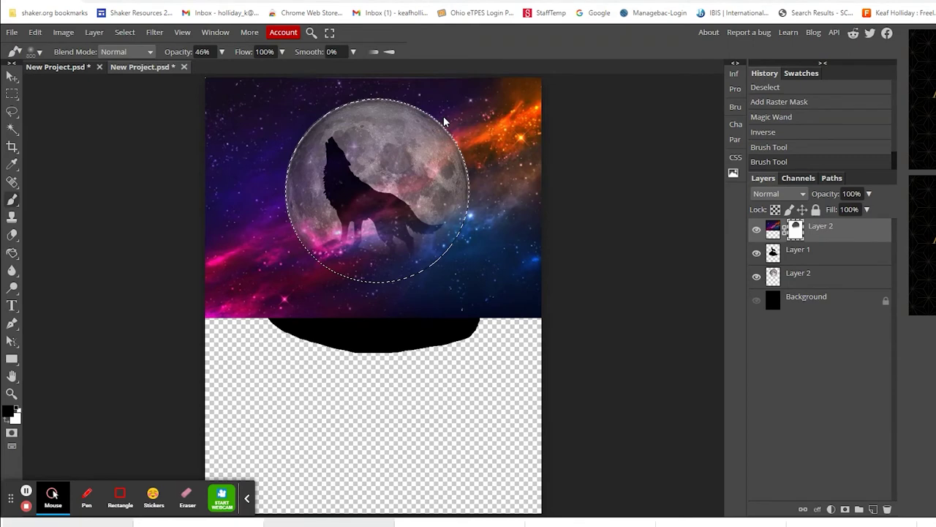
key(ctrl+d)
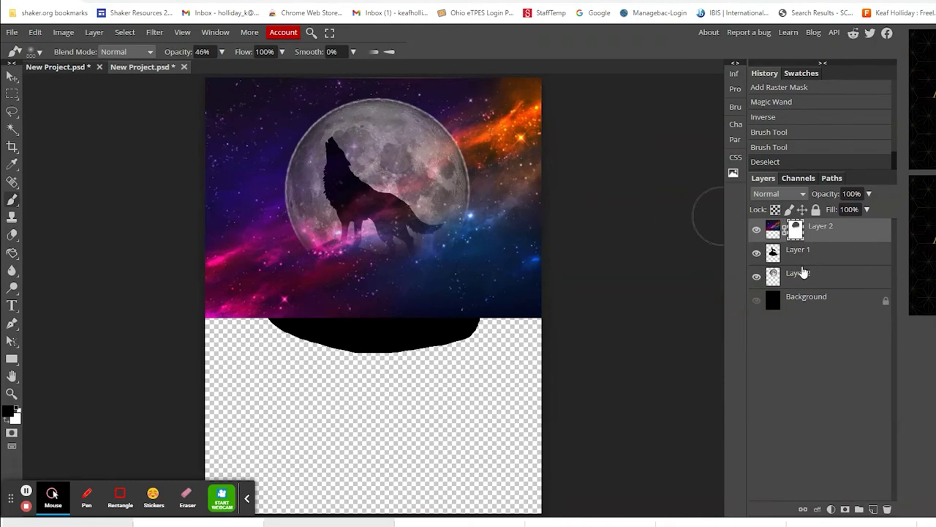
- Enlarge the moon layer to about 102% with Free Transform so it fills the faded circle
click(55, 67)
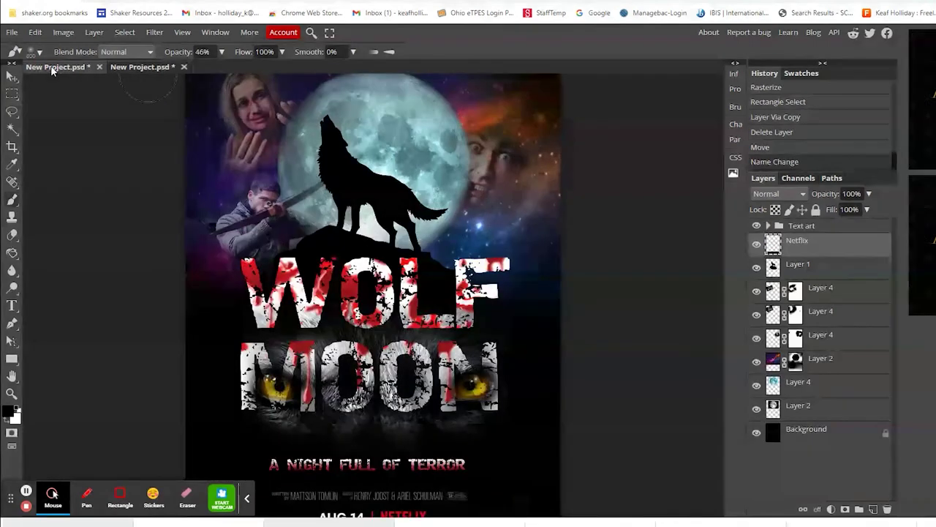
click(141, 67)
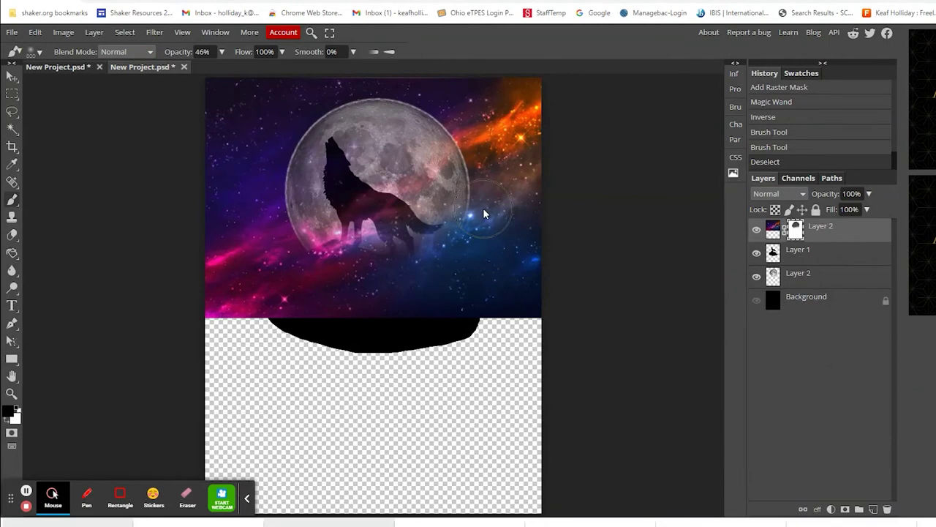
click(809, 275)
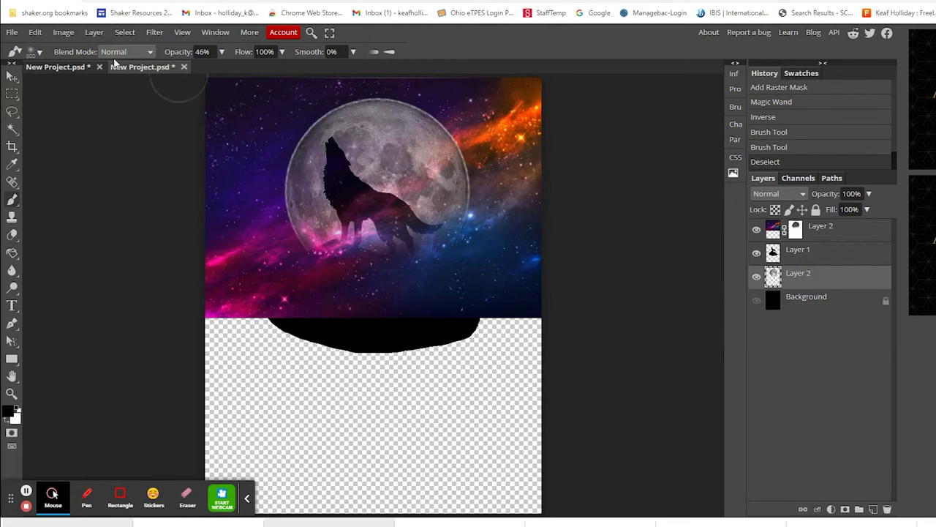
click(41, 34)
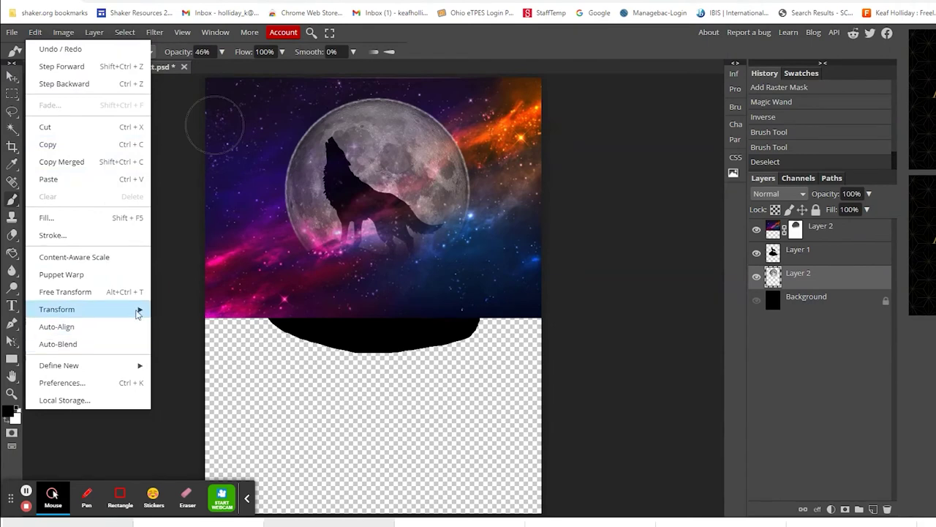
mouse_move(139, 309)
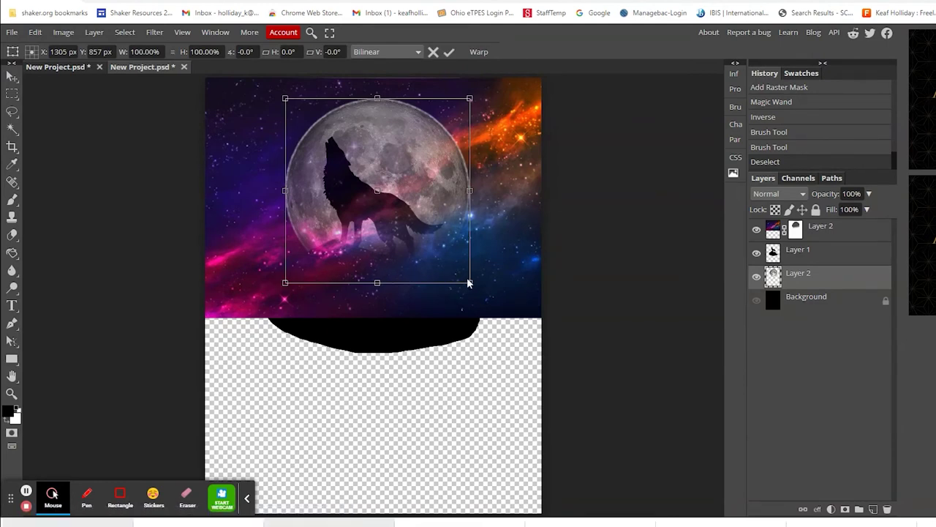
drag(469, 282, 472, 286)
key(Return)
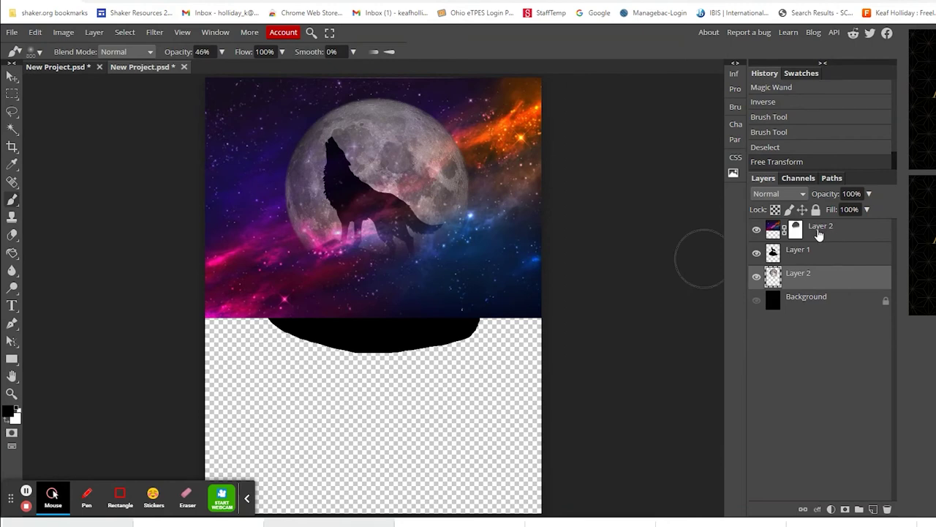
click(67, 69)
- Return to the in-progress wolf scene and select the wolf-and-rock layer
click(134, 68)
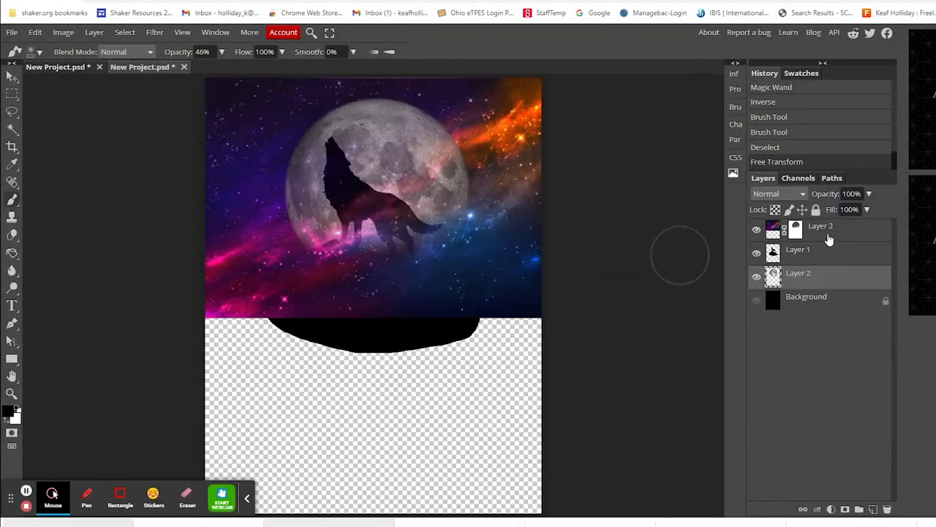
click(817, 254)
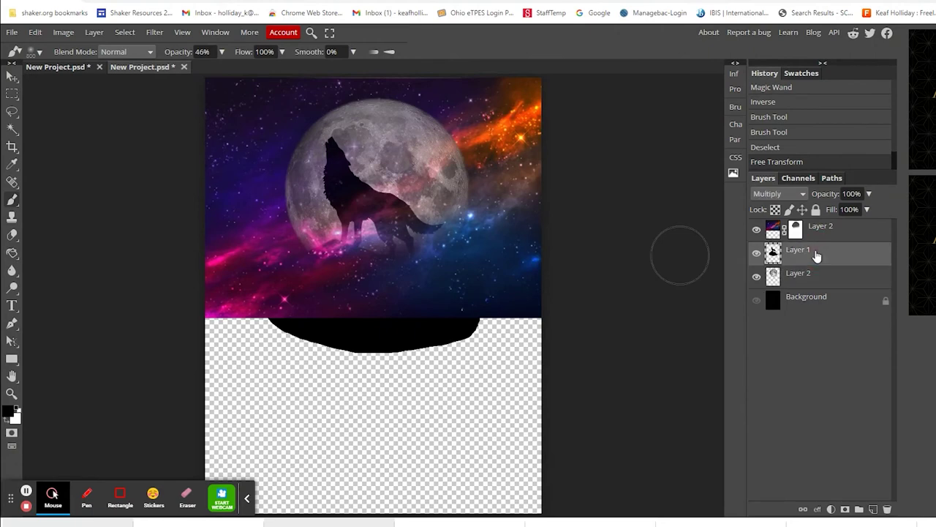
click(13, 76)
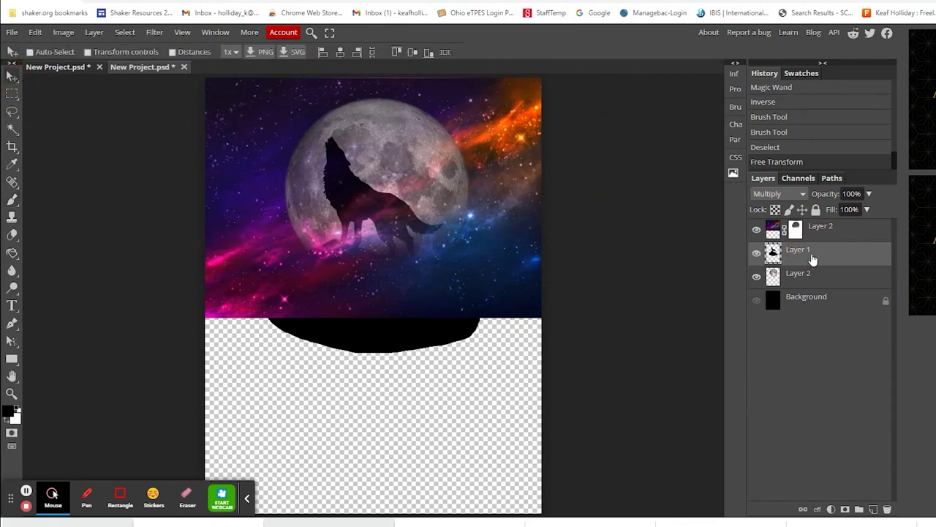
- Move the wolf layer above the nebula, show the black Background, and select the nebula's mask
drag(812, 259, 813, 227)
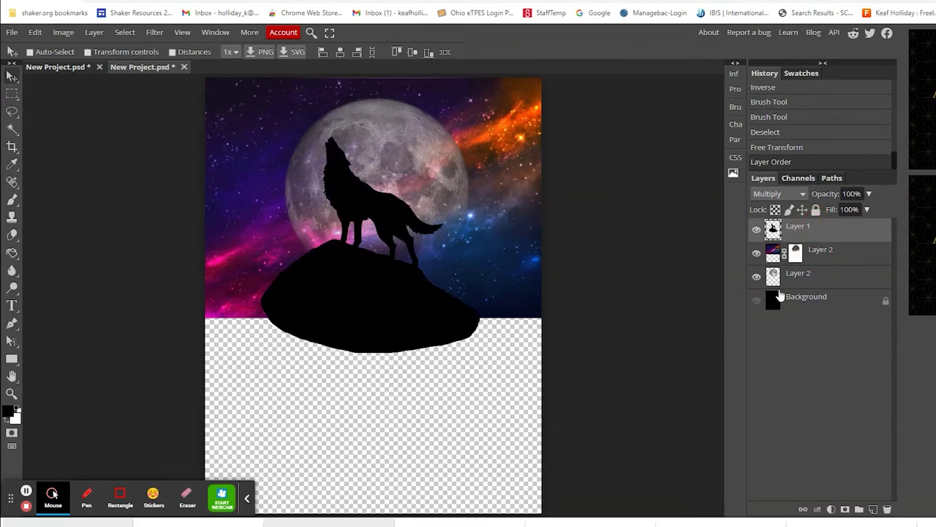
click(757, 308)
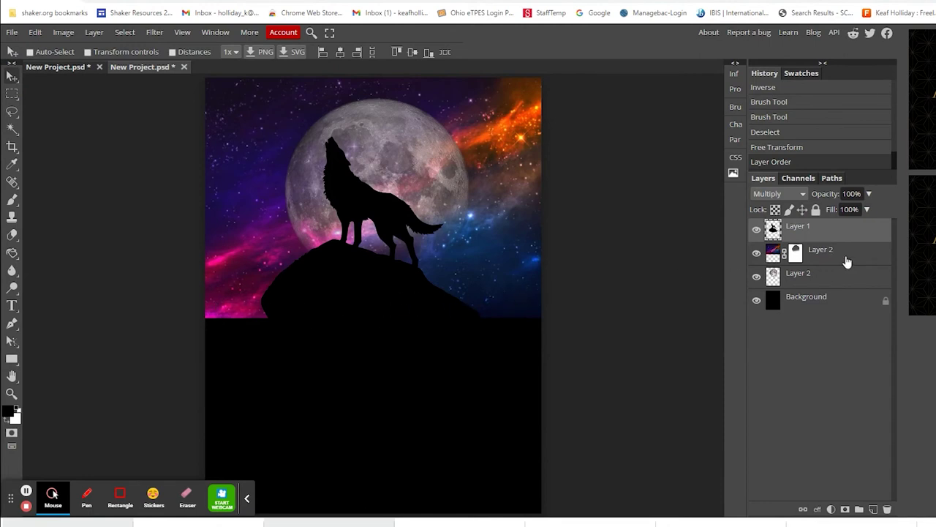
click(796, 265)
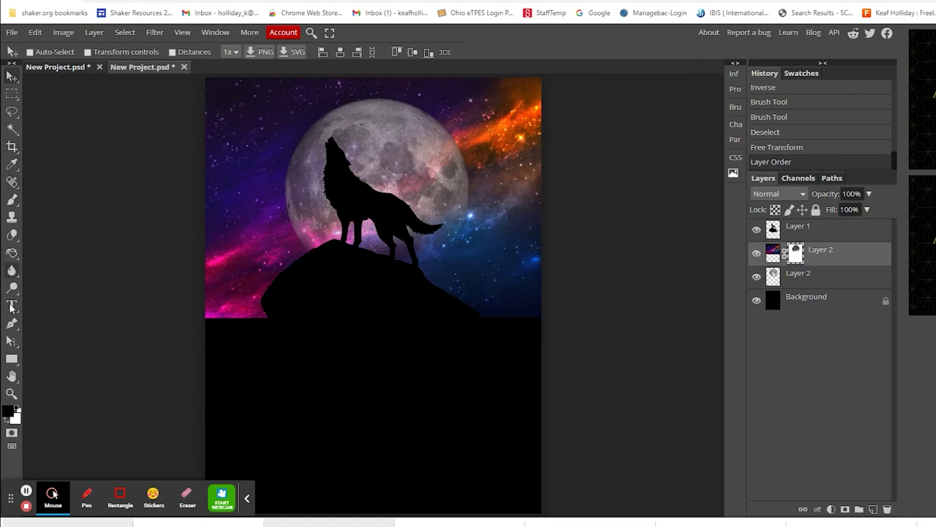
- Brush black along the nebula mask's lower-left and lower-right edges to fade the sky into the hill
click(12, 199)
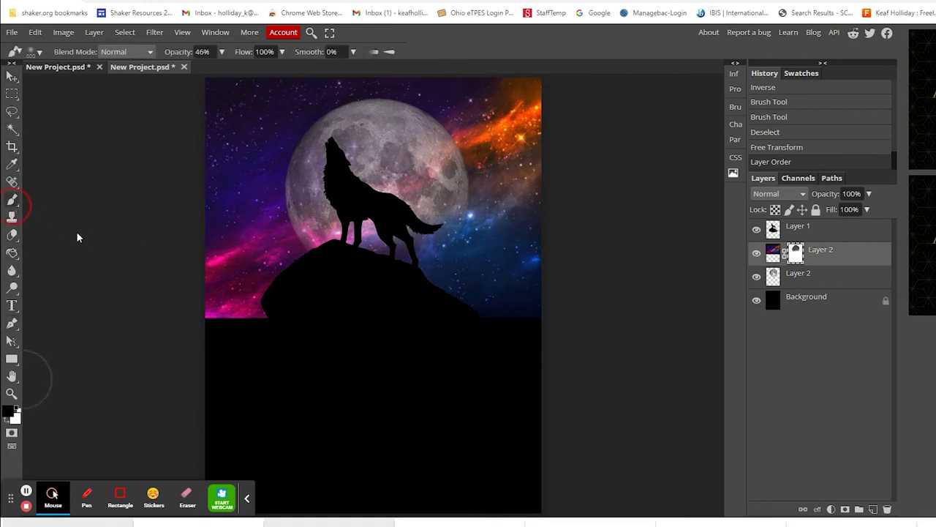
mouse_move(248, 321)
mouse_down()
mouse_move(217, 323)
mouse_move(287, 320)
mouse_move(210, 327)
mouse_move(294, 313)
mouse_move(163, 337)
mouse_move(272, 333)
mouse_move(179, 325)
mouse_move(190, 325)
mouse_move(284, 336)
mouse_up()
click(282, 321)
mouse_move(527, 313)
mouse_down()
mouse_move(571, 300)
mouse_move(477, 334)
mouse_move(267, 339)
mouse_move(168, 324)
mouse_move(222, 338)
mouse_move(436, 346)
mouse_move(573, 299)
mouse_move(420, 341)
mouse_move(275, 344)
mouse_move(669, 343)
mouse_up()
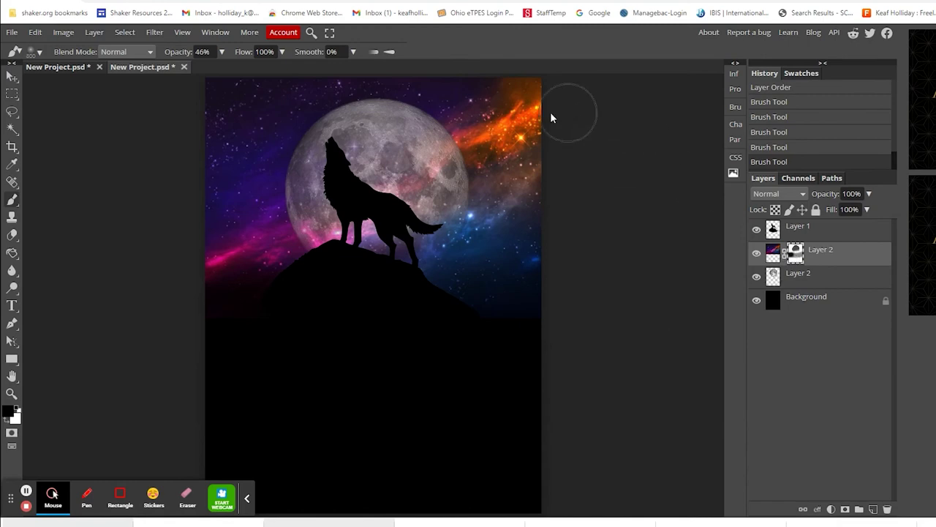
click(63, 68)
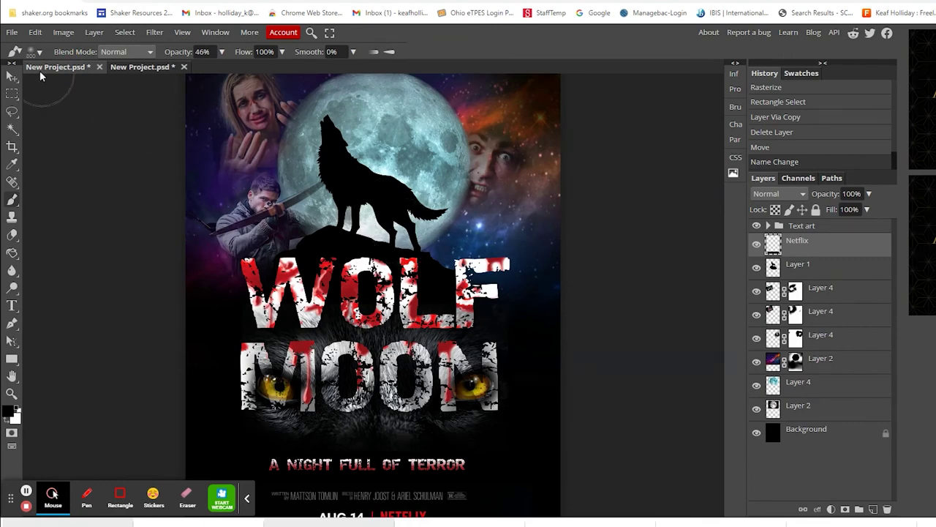
- Brush the nebula mask over the wolf's back and hind legs so they appear solid
click(137, 67)
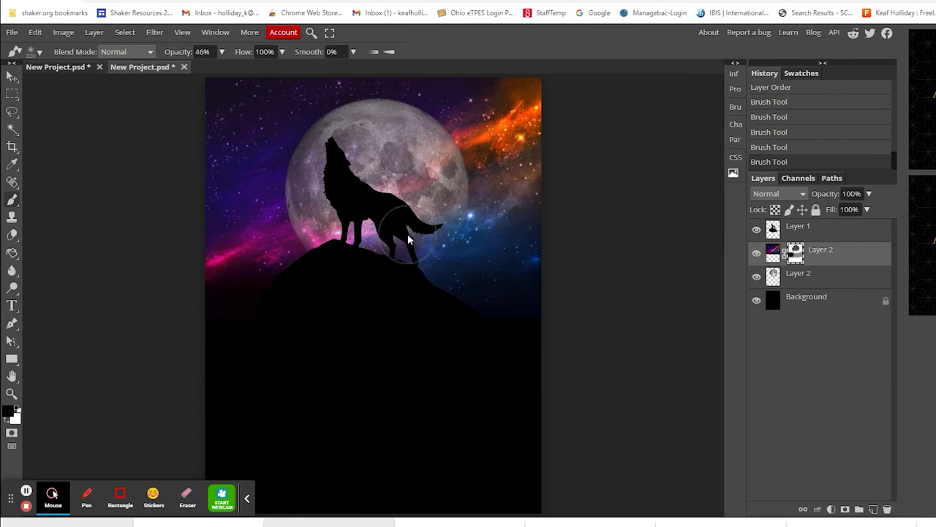
mouse_move(408, 239)
mouse_down()
mouse_move(402, 249)
mouse_move(429, 230)
mouse_move(380, 252)
mouse_move(333, 213)
mouse_move(323, 221)
mouse_move(340, 252)
mouse_move(316, 224)
mouse_move(319, 217)
mouse_move(357, 248)
mouse_move(409, 194)
mouse_move(406, 229)
mouse_move(382, 243)
mouse_move(433, 204)
mouse_move(402, 244)
mouse_move(334, 255)
mouse_move(328, 192)
mouse_up()
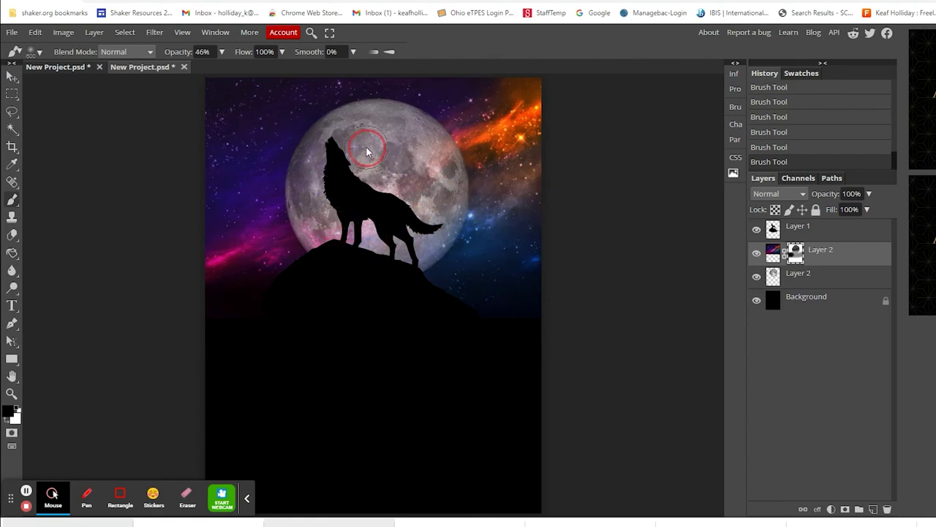
click(57, 68)
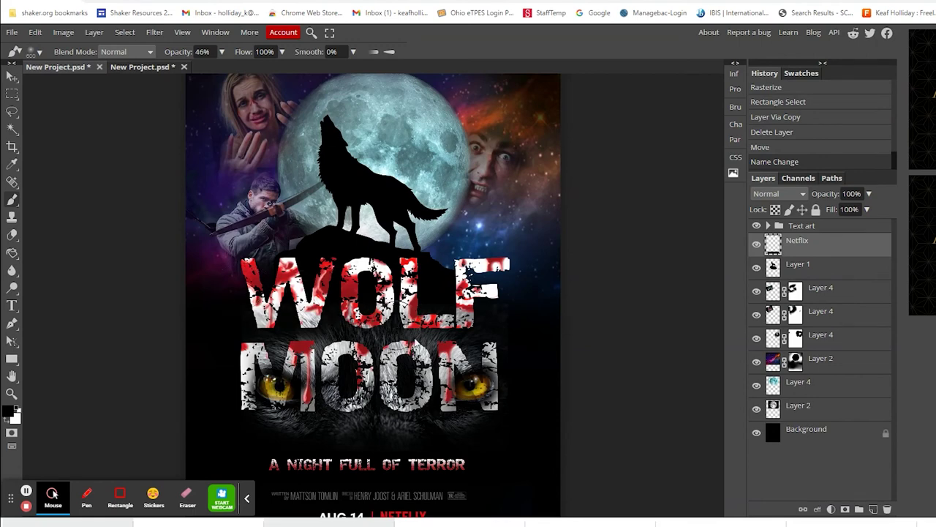
- Scroll over the finished Wolf Moon poster, then switch to the archer image search results
scroll(425, 359, down, 1)
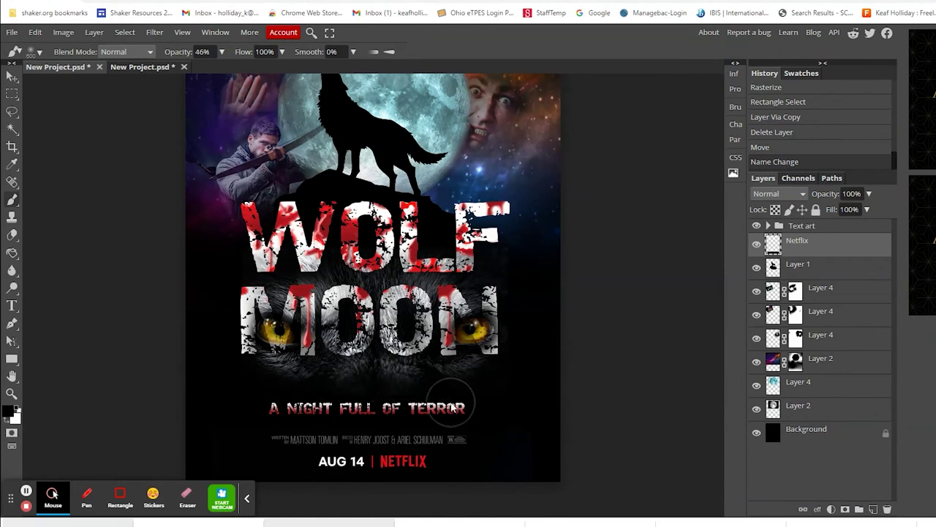
scroll(451, 407, up, 1)
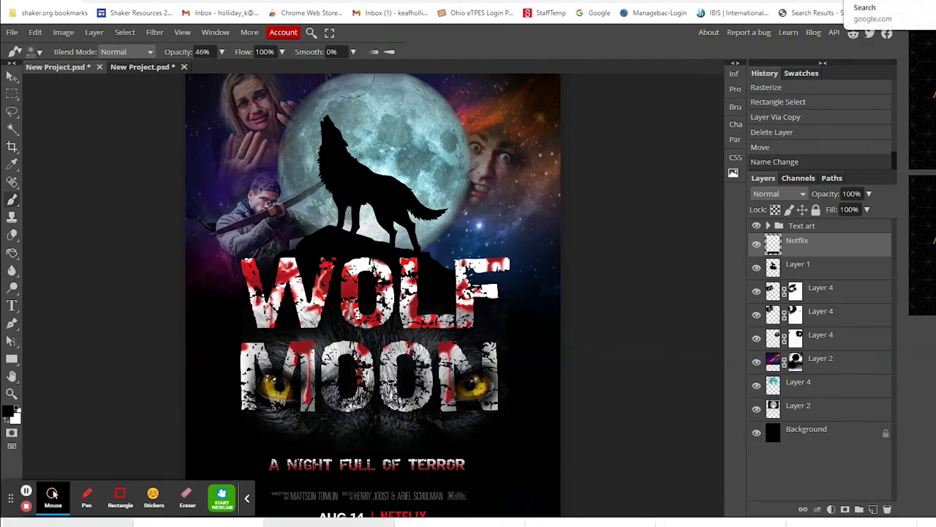
click(885, 2)
- Copy the archer preview image from Google Images and return to Photopea
right_click(810, 187)
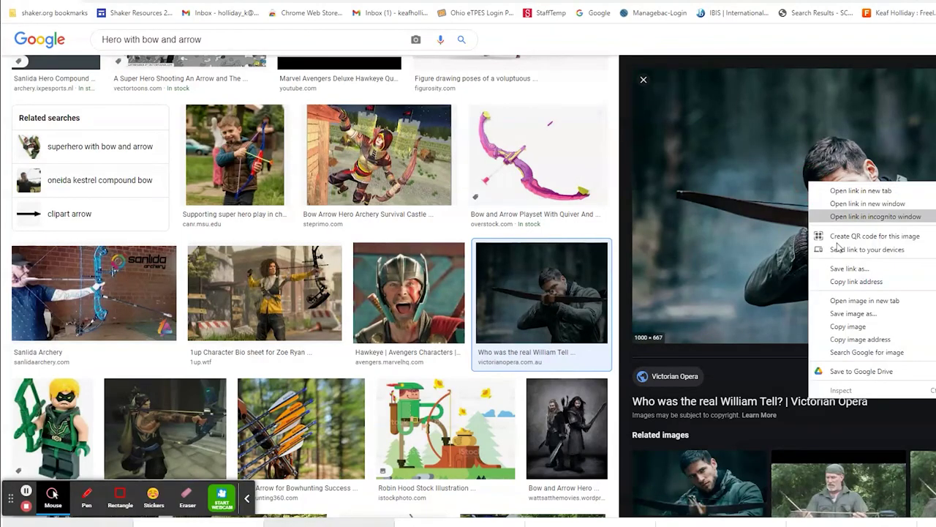
click(856, 326)
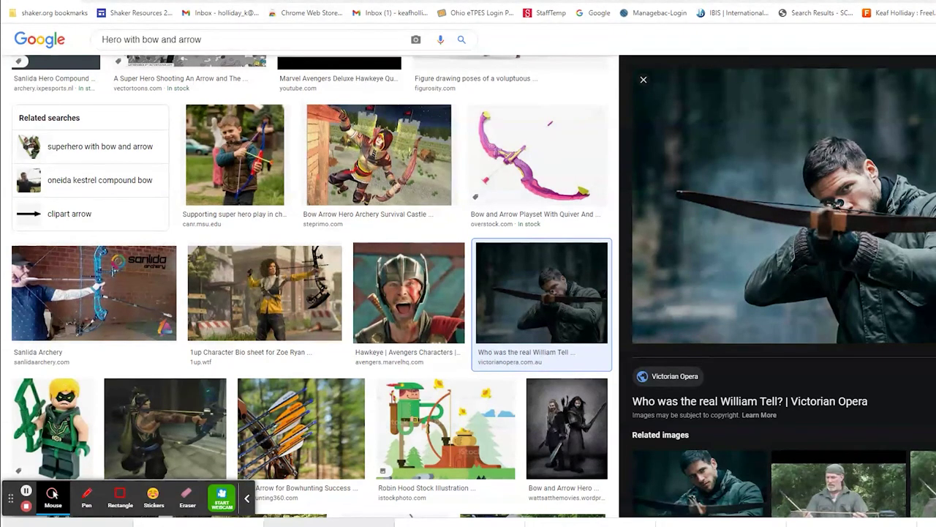
click(331, 10)
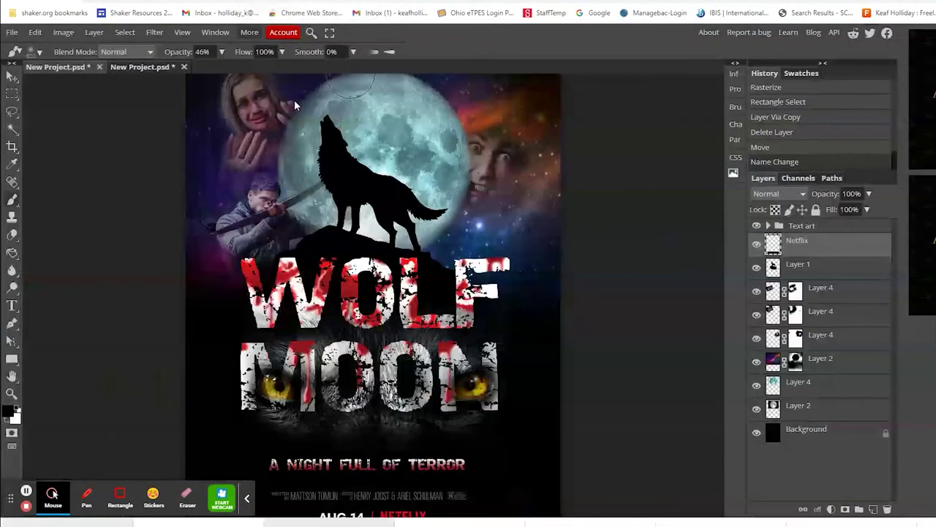
- Paste the archer photo above the wolf layer, move it beside the wolf, and flip it horizontally
click(162, 67)
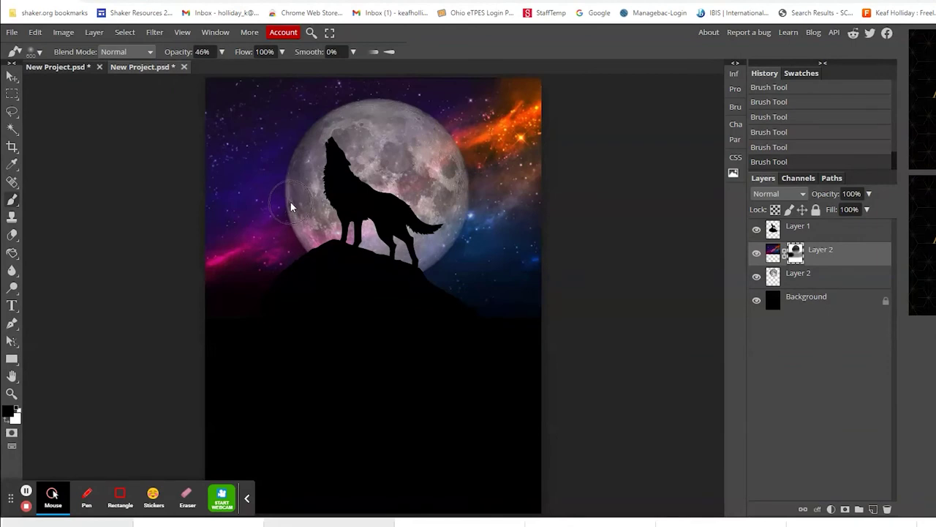
click(833, 233)
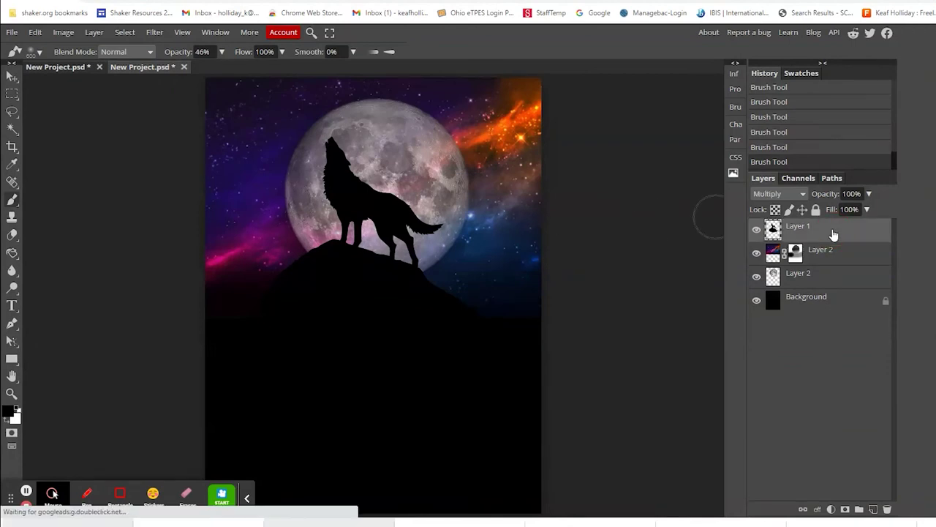
key(ctrl+v)
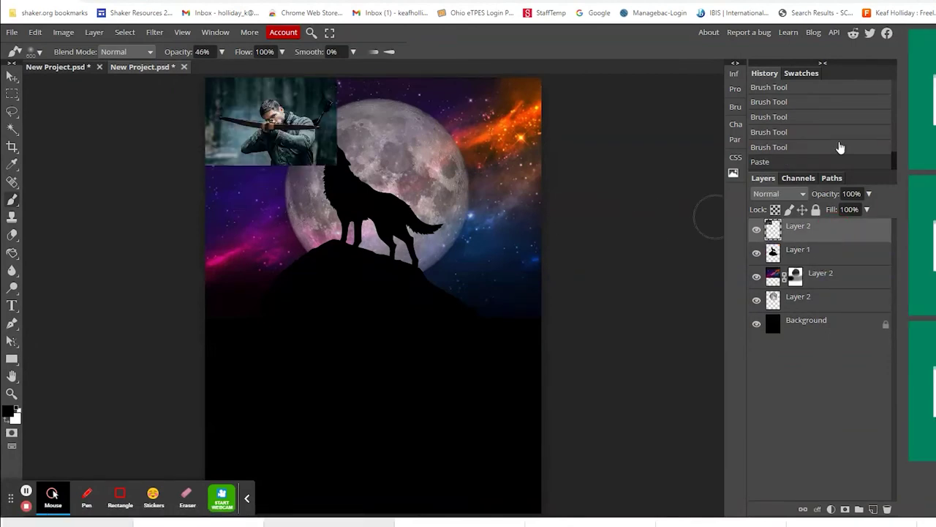
key(v)
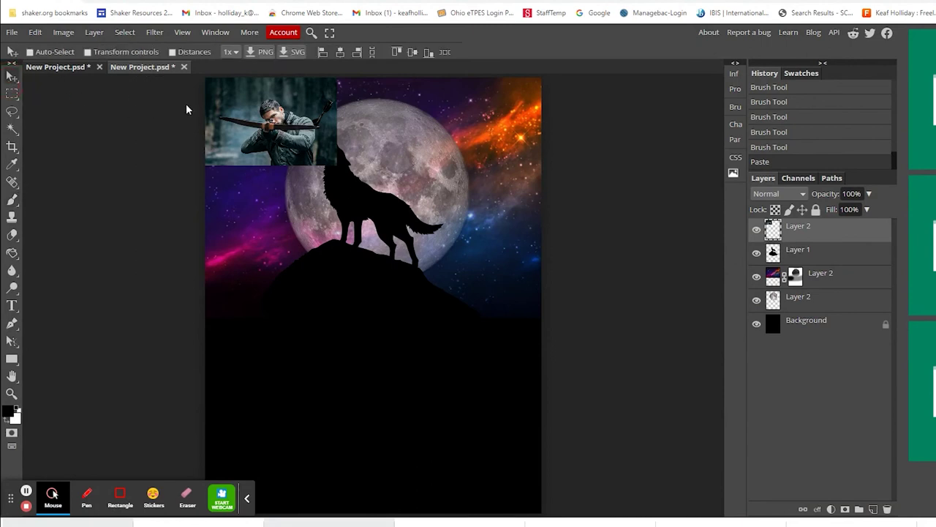
drag(247, 122, 266, 200)
click(35, 33)
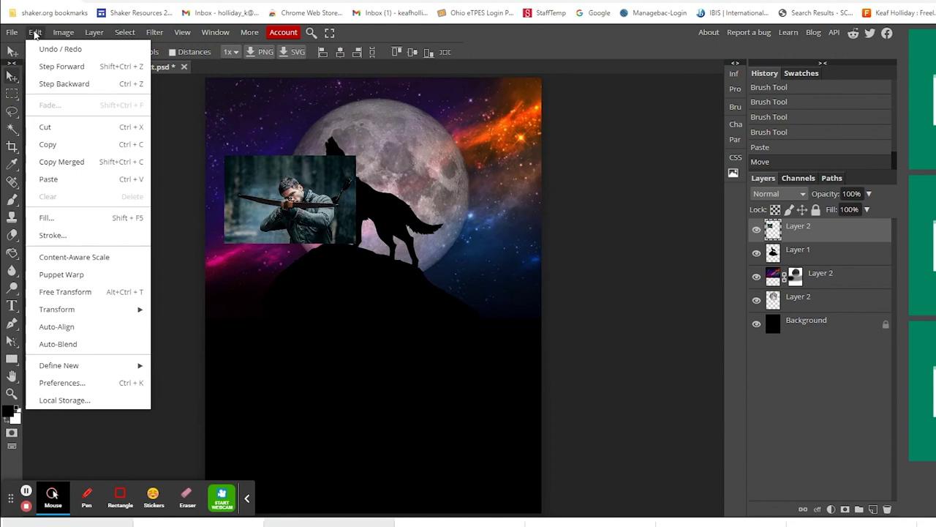
mouse_move(66, 314)
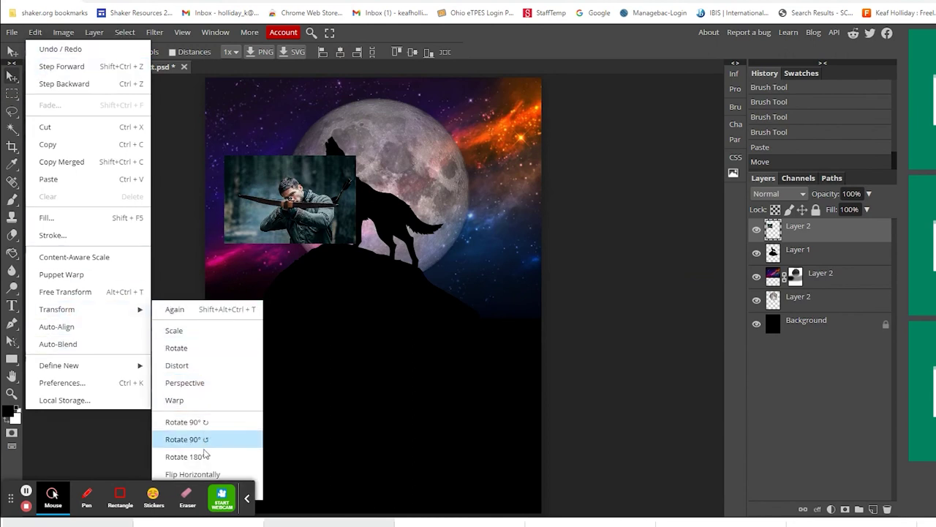
click(207, 476)
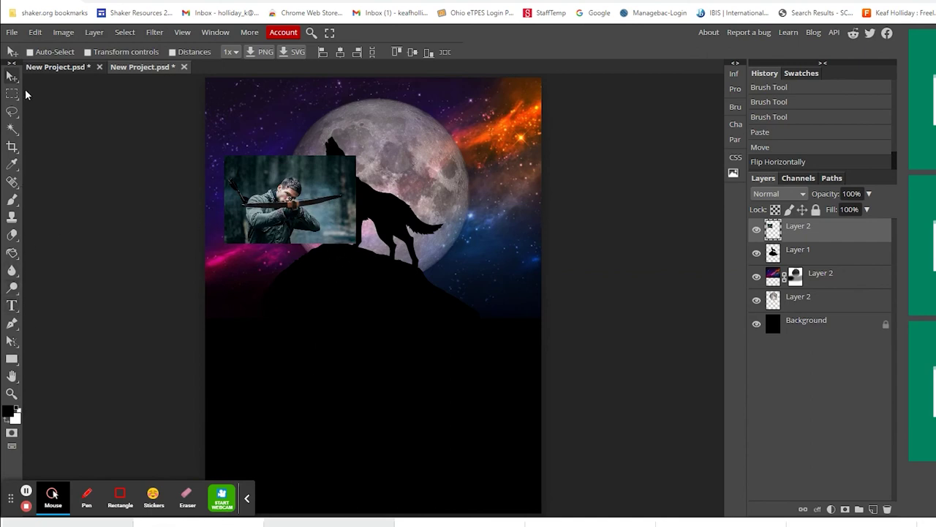
- Rotate the archer about -9.8°, lower it, and scale it to about 113%
click(35, 32)
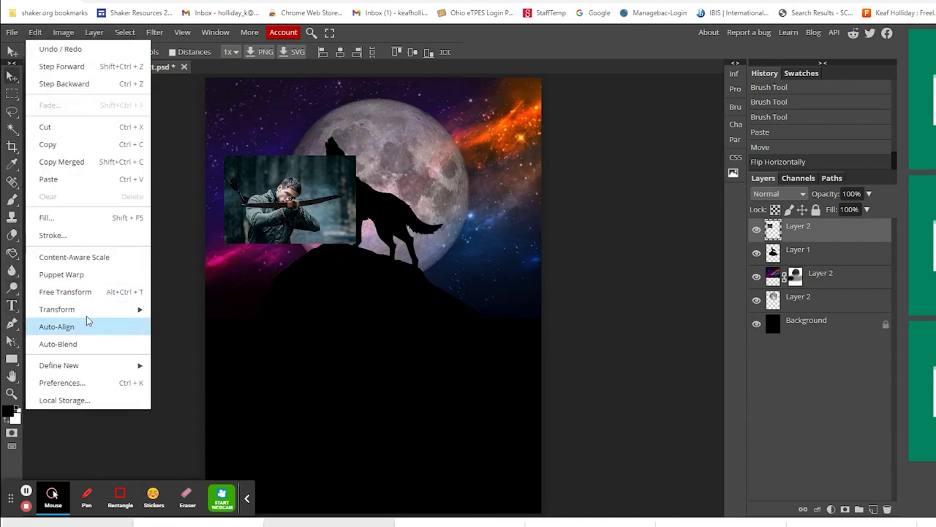
mouse_move(88, 309)
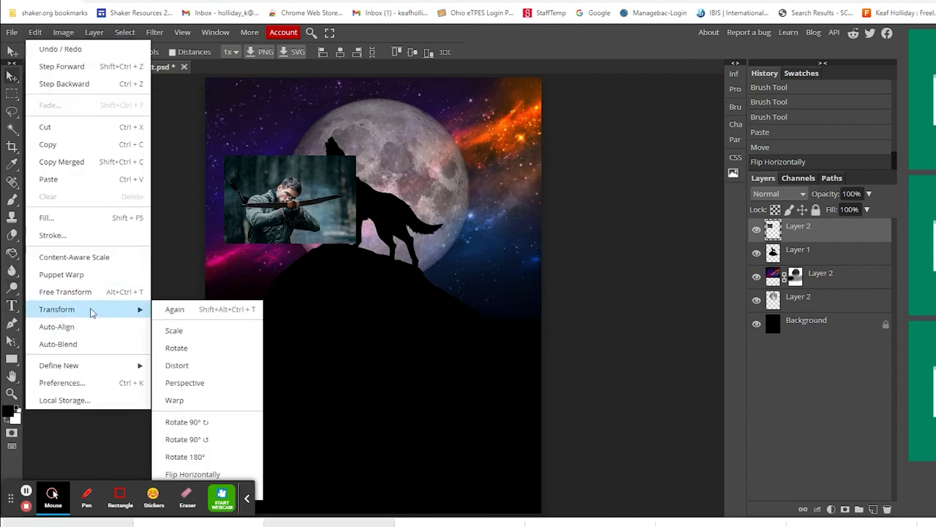
click(188, 350)
drag(372, 254, 371, 233)
drag(297, 229, 289, 254)
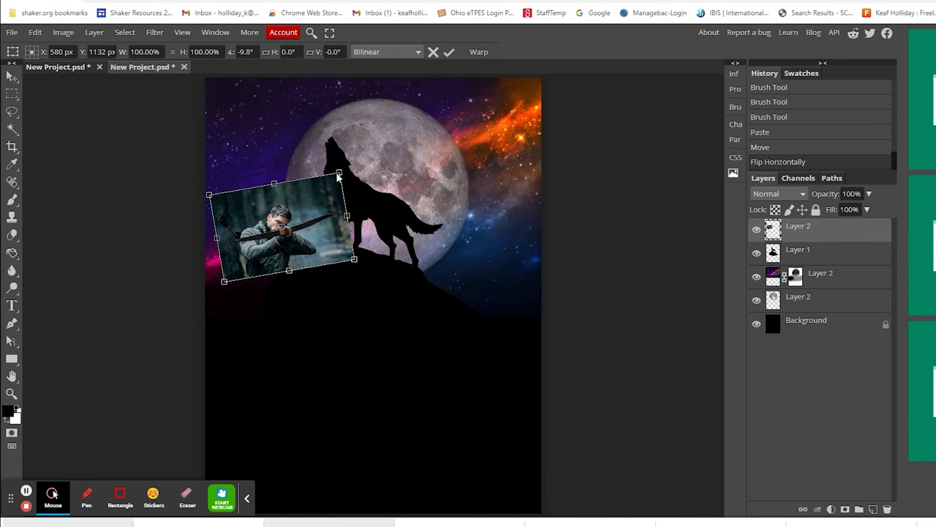
right_click(272, 219)
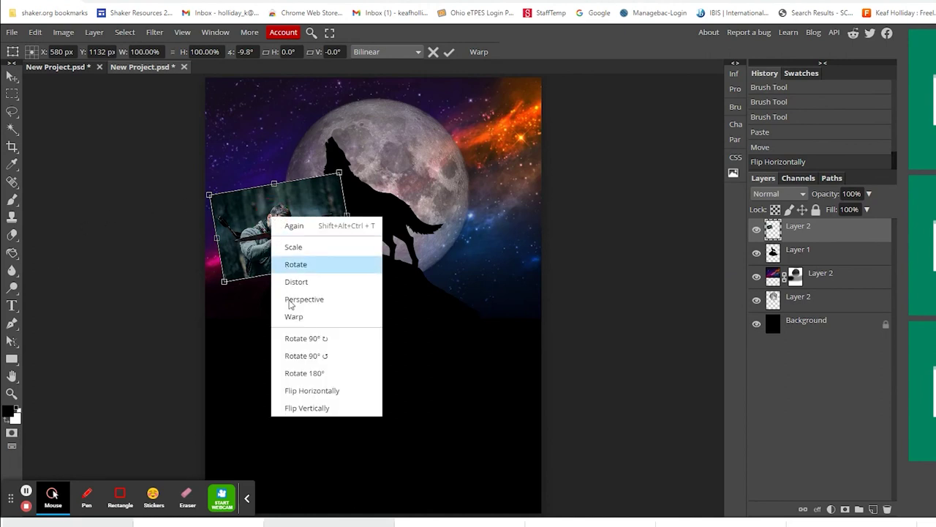
click(305, 247)
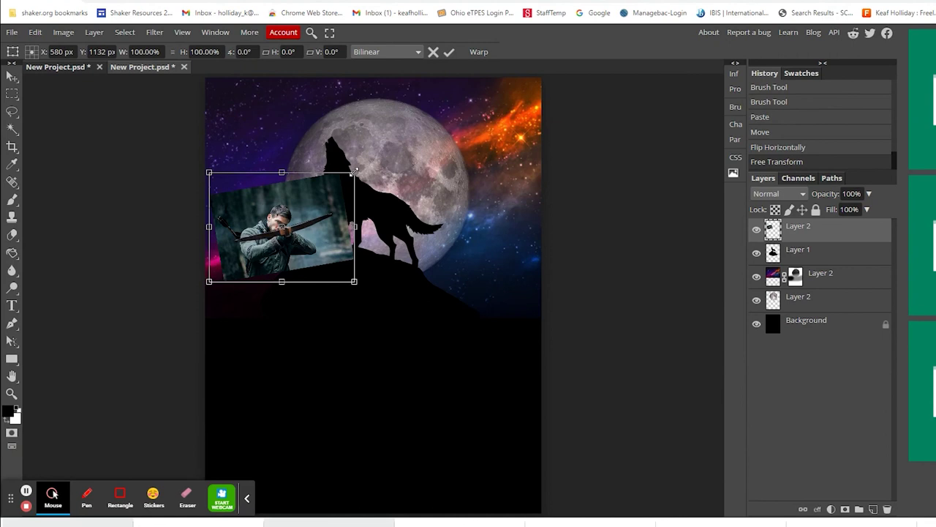
drag(354, 171, 373, 158)
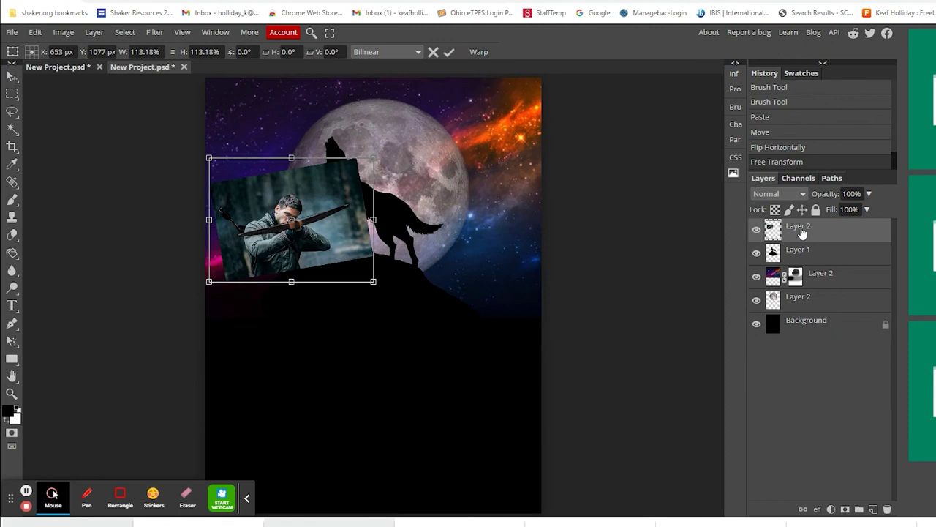
click(801, 232)
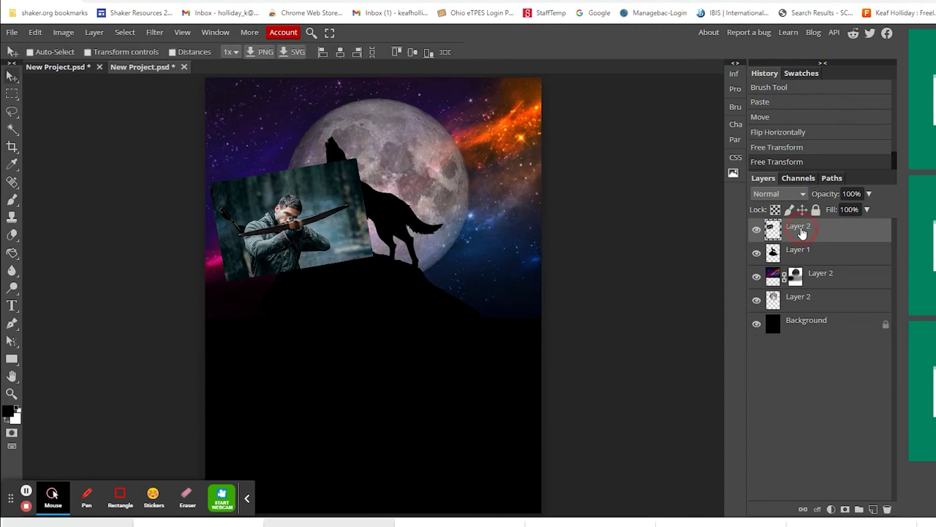
- Add a raster mask to the archer layer and select it for brush painting
click(845, 510)
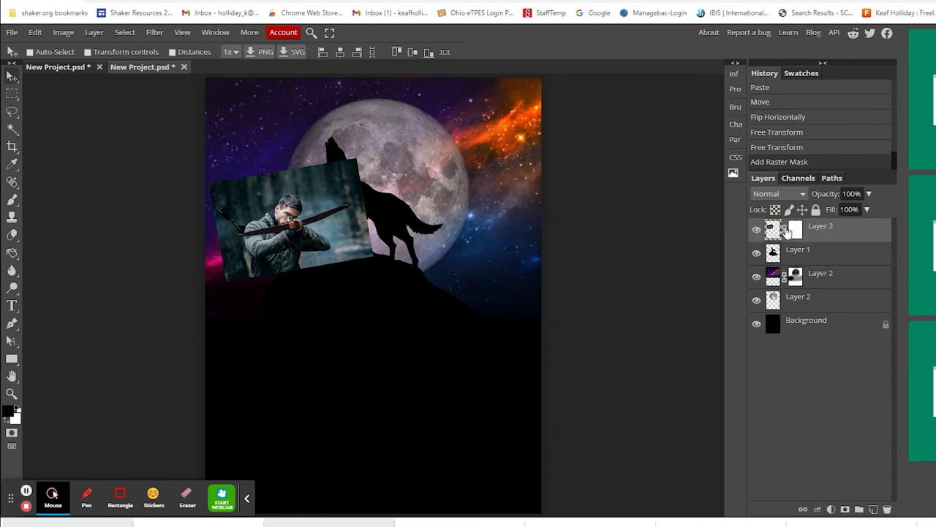
click(793, 231)
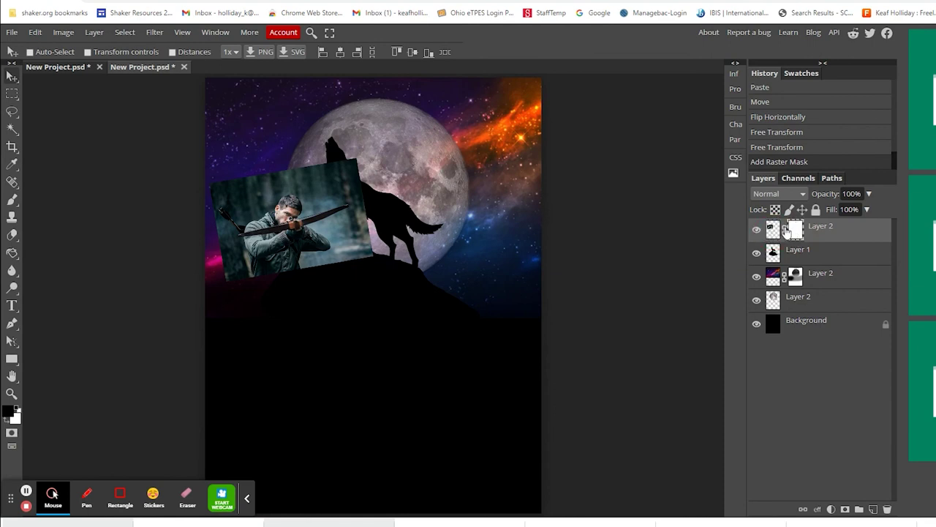
click(12, 200)
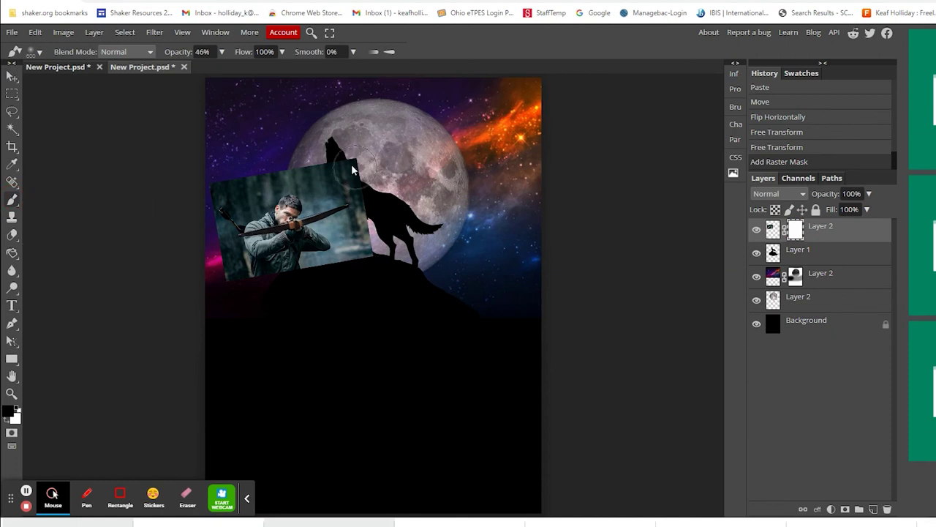
- Paint black on the mask to fade the photo around the wolf into the purple sky
mouse_move(344, 167)
mouse_down()
mouse_move(302, 152)
mouse_move(375, 187)
mouse_move(284, 165)
mouse_move(222, 192)
mouse_move(269, 166)
mouse_move(248, 186)
mouse_move(344, 167)
mouse_move(368, 185)
mouse_move(316, 168)
mouse_move(360, 196)
mouse_move(371, 231)
mouse_move(324, 282)
mouse_move(351, 255)
mouse_up()
mouse_move(221, 291)
mouse_down()
mouse_move(188, 257)
mouse_move(224, 271)
mouse_move(238, 294)
mouse_move(207, 204)
mouse_up()
mouse_move(226, 262)
mouse_down()
mouse_move(221, 217)
mouse_move(217, 226)
mouse_move(231, 198)
mouse_move(274, 177)
mouse_move(240, 175)
mouse_move(216, 195)
mouse_move(308, 164)
mouse_move(364, 161)
mouse_move(386, 175)
mouse_move(366, 201)
mouse_move(346, 166)
mouse_up()
mouse_move(361, 231)
mouse_down()
mouse_move(334, 245)
mouse_move(275, 241)
mouse_move(298, 231)
mouse_move(251, 219)
mouse_move(297, 236)
mouse_up()
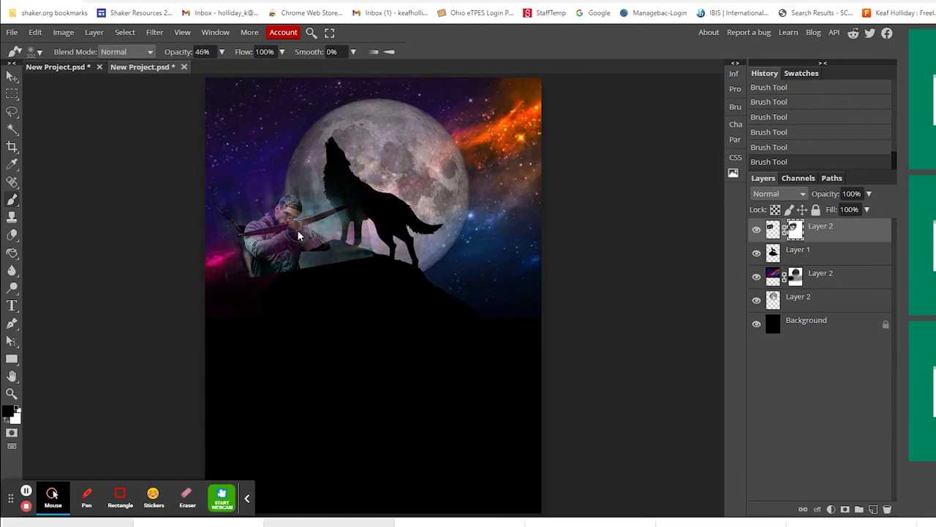
key(x)
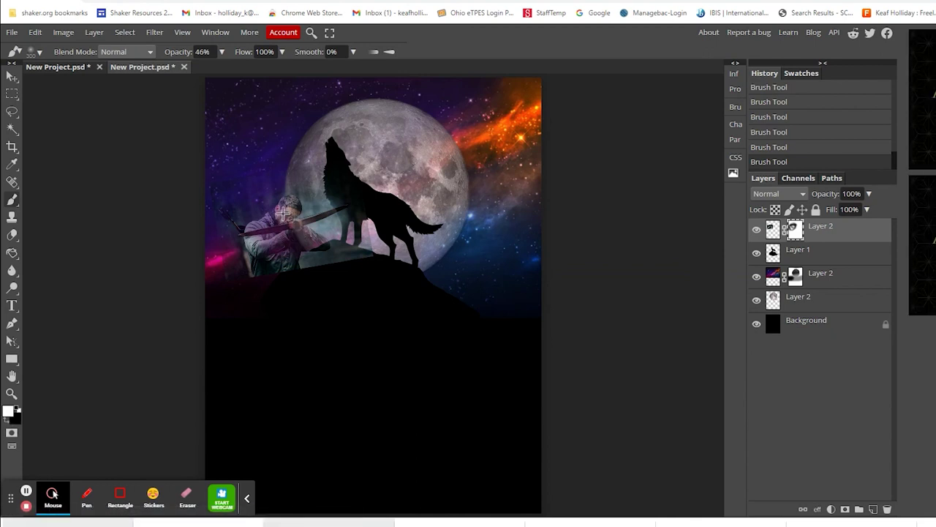
- Paint white on the mask to bring back the archer's face and eye
key(ctrl+minus)
scroll(314, 244, up, 5)
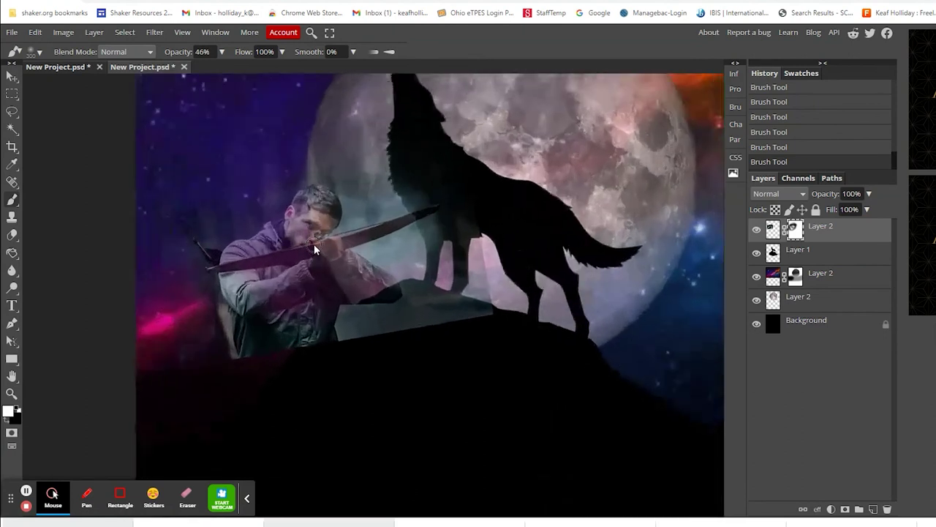
mouse_move(296, 213)
mouse_down()
mouse_move(326, 243)
mouse_move(307, 218)
mouse_move(324, 271)
mouse_move(298, 230)
mouse_move(349, 283)
mouse_move(397, 312)
mouse_move(342, 276)
mouse_up()
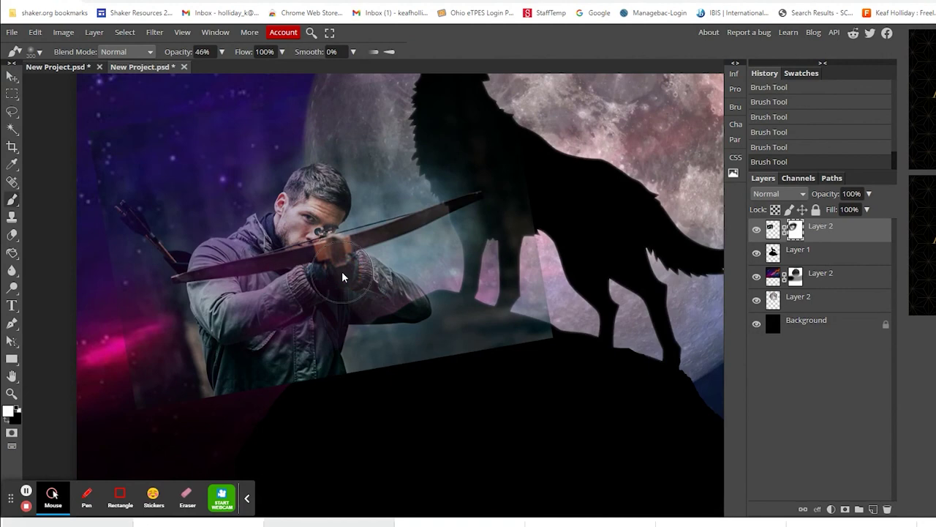
- Brush black along the wolf's feet, lower-left edge and hill line to blend the photo away
key(x)
mouse_move(527, 328)
mouse_down()
mouse_move(515, 348)
mouse_move(482, 370)
mouse_move(521, 348)
mouse_move(548, 316)
mouse_move(504, 354)
mouse_move(549, 314)
mouse_move(510, 351)
mouse_move(452, 365)
mouse_move(523, 334)
mouse_move(337, 382)
mouse_move(441, 364)
mouse_move(555, 298)
mouse_move(569, 224)
mouse_move(515, 166)
mouse_move(541, 314)
mouse_move(493, 241)
mouse_move(437, 243)
mouse_move(418, 267)
mouse_move(484, 241)
mouse_up()
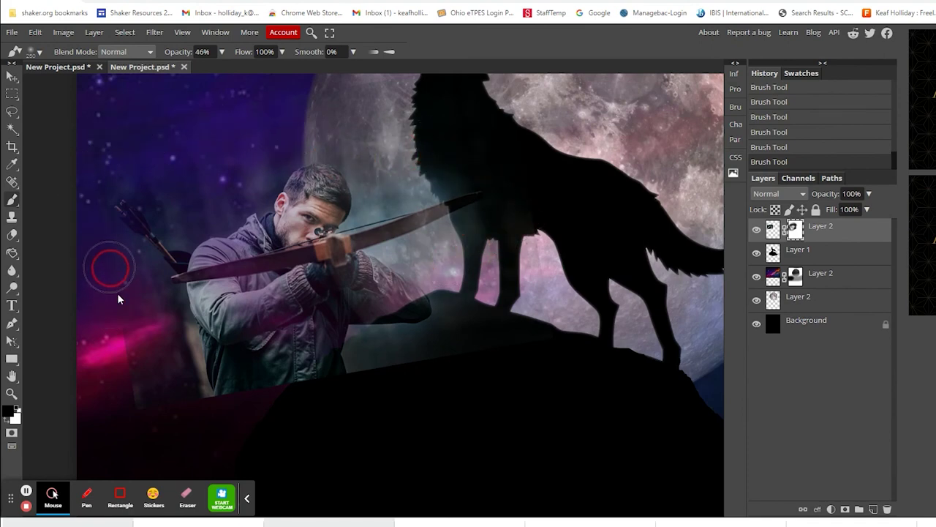
drag(117, 299, 178, 434)
mouse_move(132, 309)
mouse_down()
mouse_move(216, 428)
mouse_move(279, 417)
mouse_move(182, 391)
mouse_move(253, 417)
mouse_move(297, 415)
mouse_move(186, 397)
mouse_move(269, 401)
mouse_move(189, 365)
mouse_move(169, 327)
mouse_move(141, 430)
mouse_move(130, 307)
mouse_move(103, 205)
mouse_up()
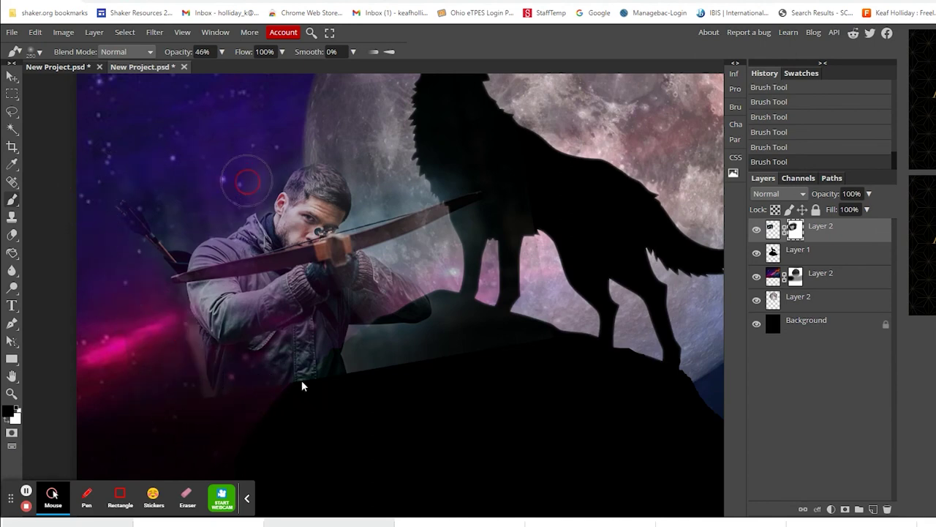
mouse_move(303, 386)
mouse_down()
mouse_move(424, 356)
mouse_move(383, 380)
mouse_move(429, 330)
mouse_move(467, 319)
mouse_move(372, 371)
mouse_up()
drag(458, 315, 373, 386)
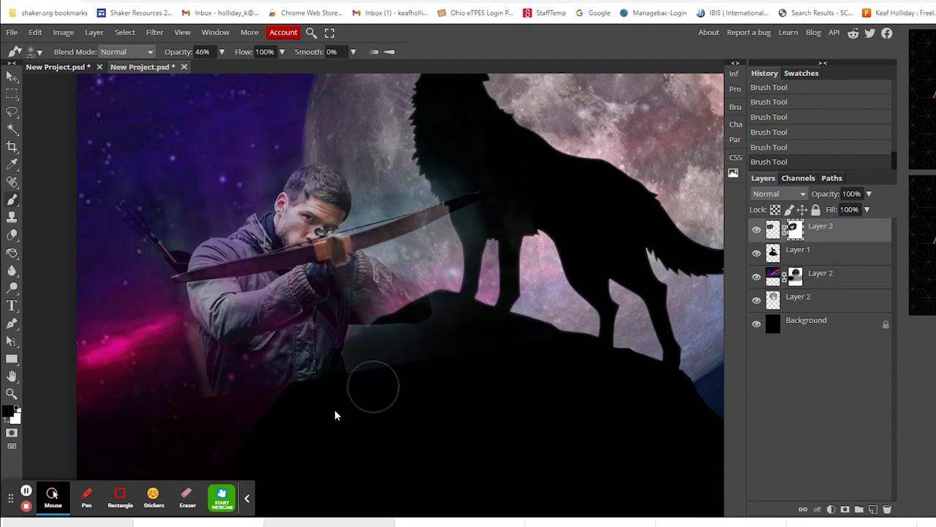
mouse_move(334, 411)
mouse_down()
mouse_move(264, 432)
mouse_move(189, 418)
mouse_move(155, 353)
mouse_up()
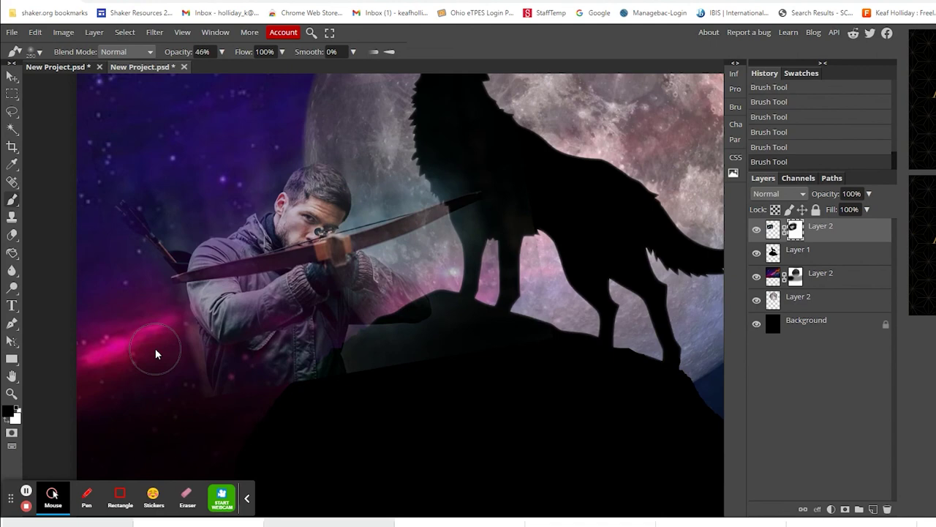
key(ctrl+0)
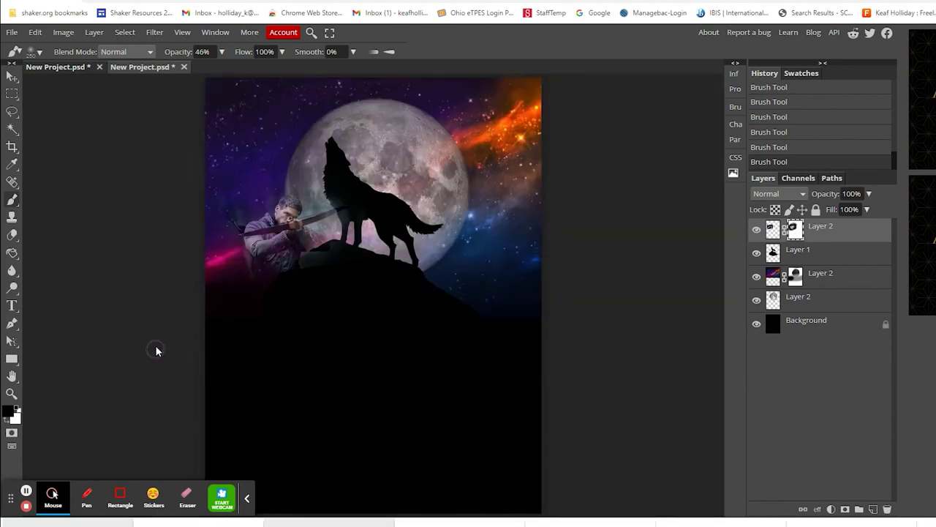